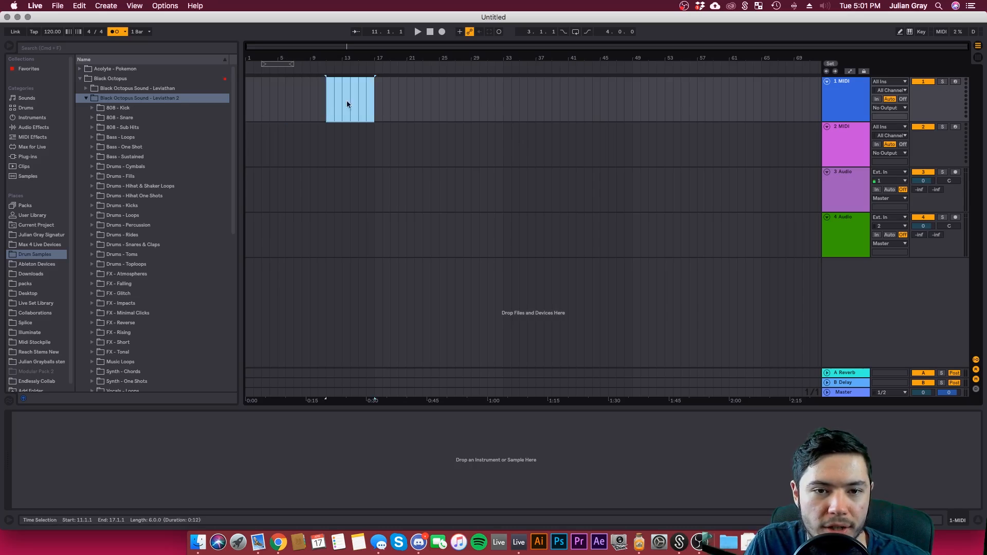
Step: View the empty set in the Session View and return to the Arrangement View
{"action": "left_click", "coordinate": [455, 100]}
{"action": "left_click", "coordinate": [978, 57]}
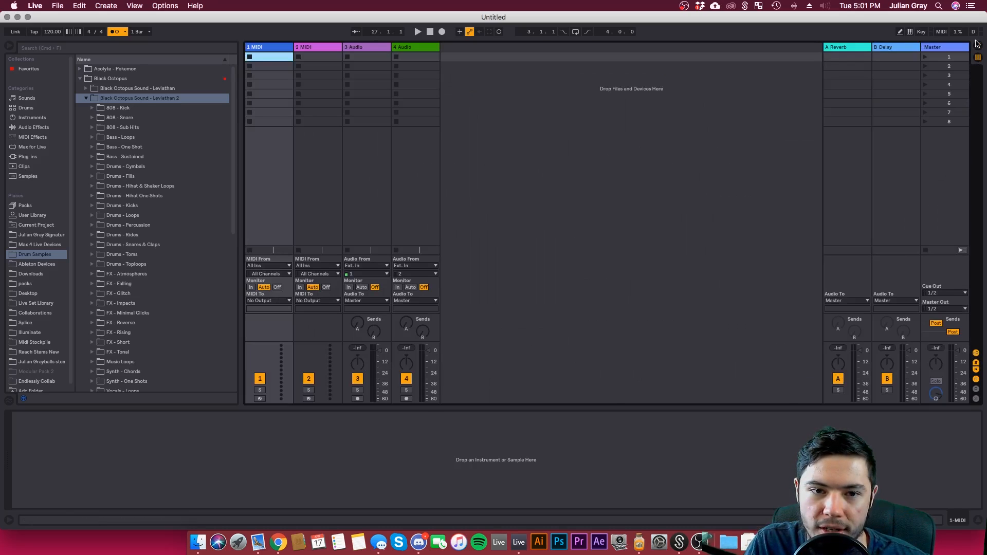
{"action": "left_click", "coordinate": [978, 45]}
{"action": "left_click", "coordinate": [978, 55]}
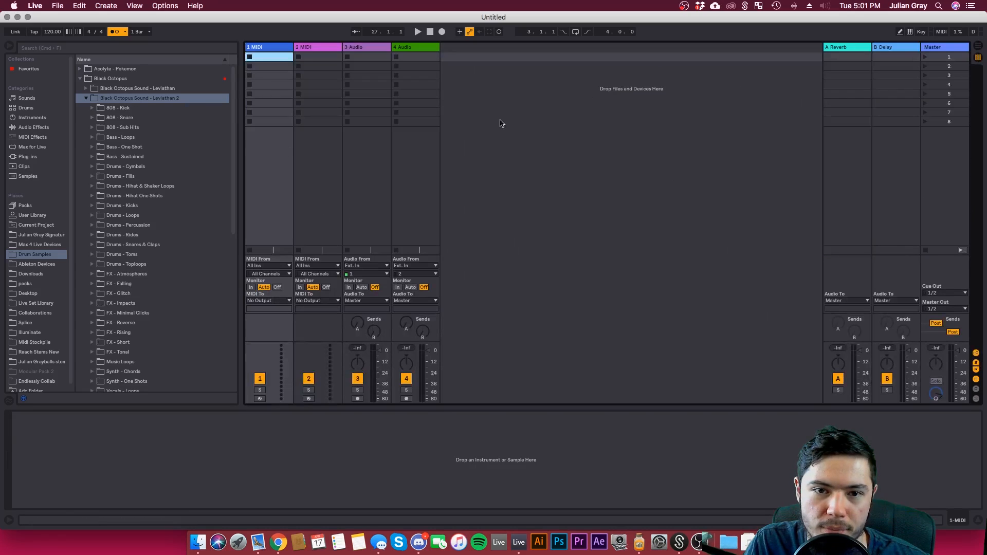
{"action": "left_click", "coordinate": [978, 46]}
{"action": "left_click", "coordinate": [376, 105]}
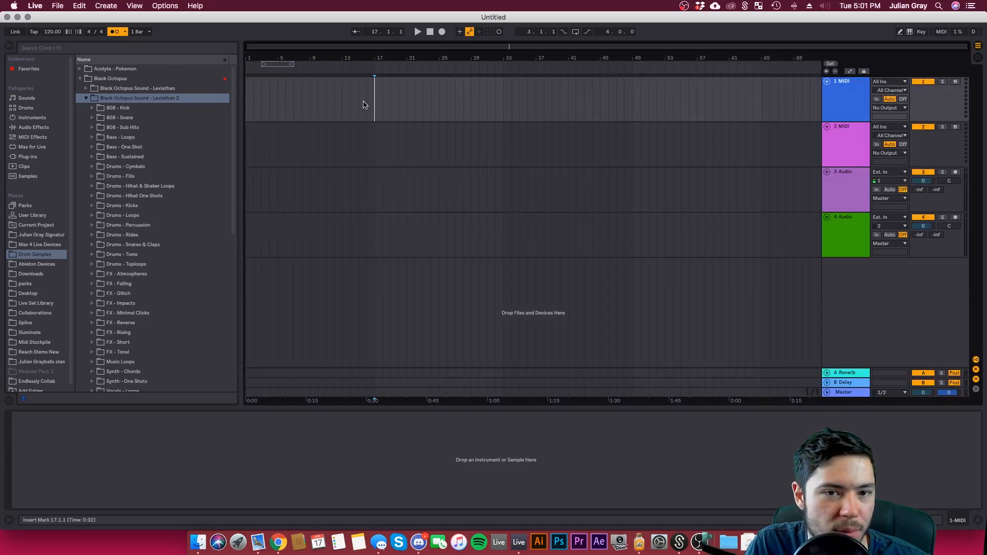
Step: Delete both MIDI tracks and one audio track, and make the remaining audio track taller
{"action": "left_click_drag", "start_coordinate": [363, 50], "coordinate": [366, 62]}
{"action": "left_click", "coordinate": [837, 109]}
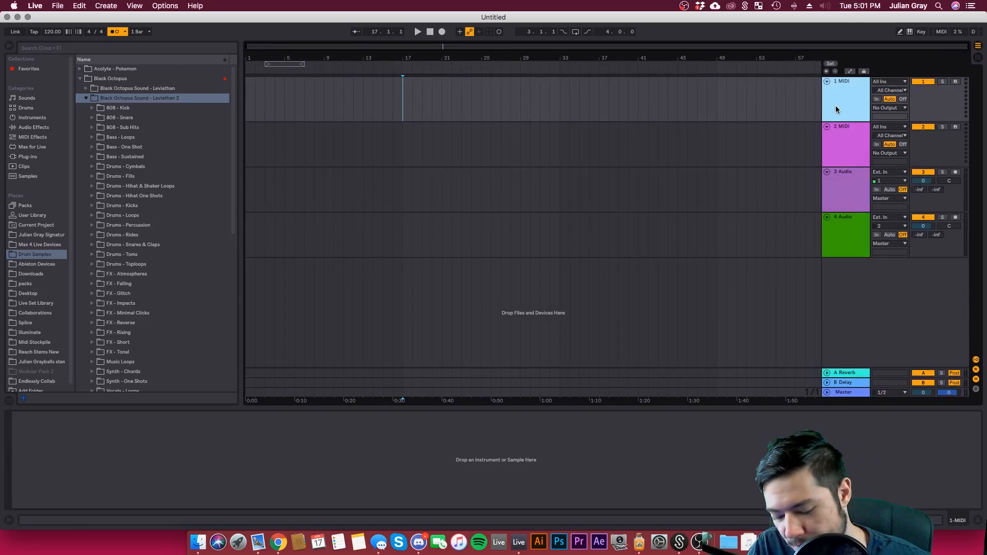
{"action": "key", "text": "Delete"}
{"action": "key", "text": "Delete"}
{"action": "left_click", "coordinate": [832, 125]}
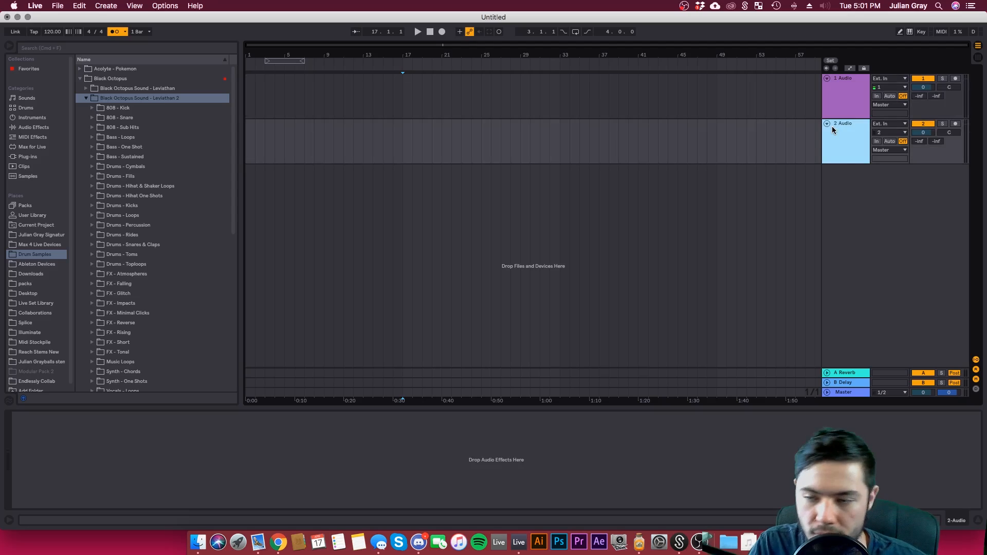
{"action": "key", "text": "Delete"}
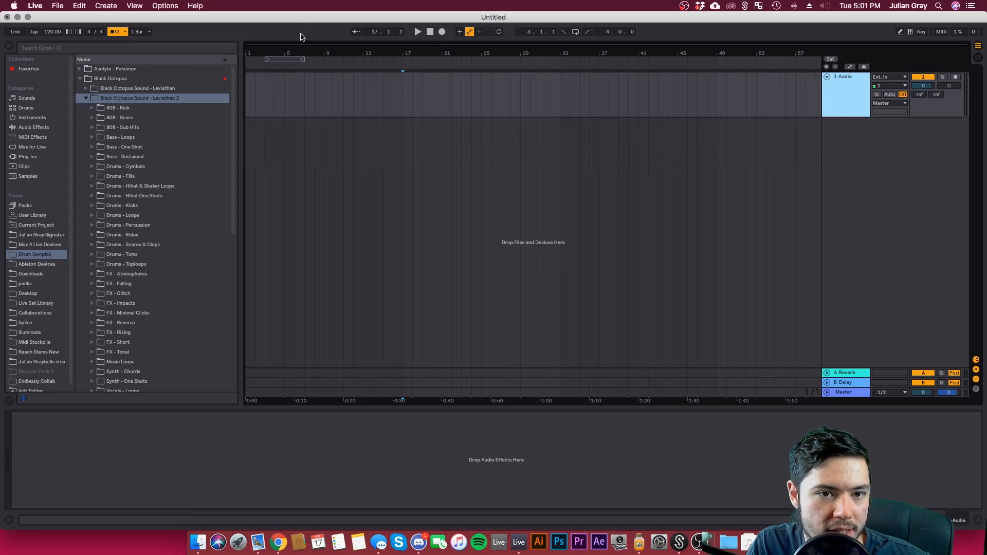
{"action": "left_click_drag", "start_coordinate": [847, 115], "coordinate": [852, 202]}
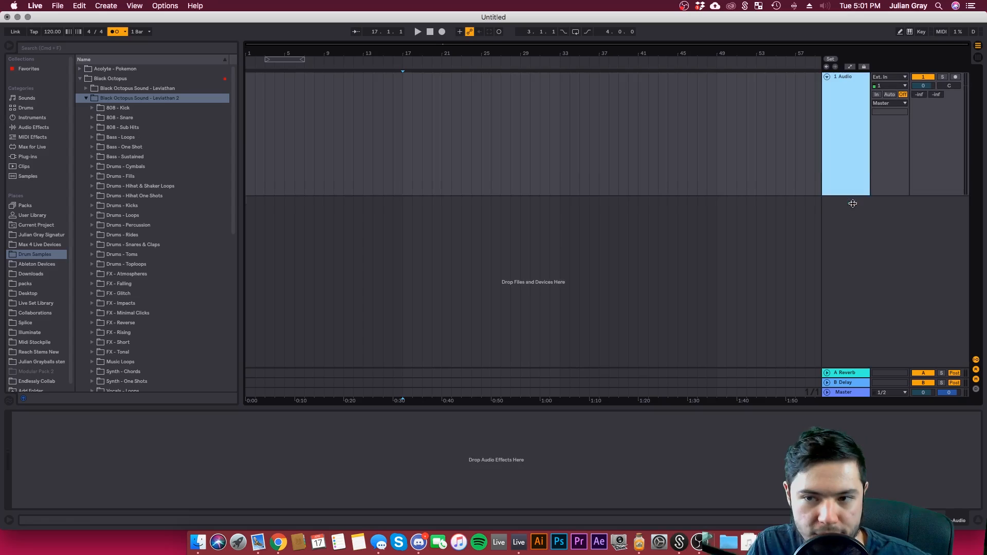
{"action": "left_click", "coordinate": [619, 177]}
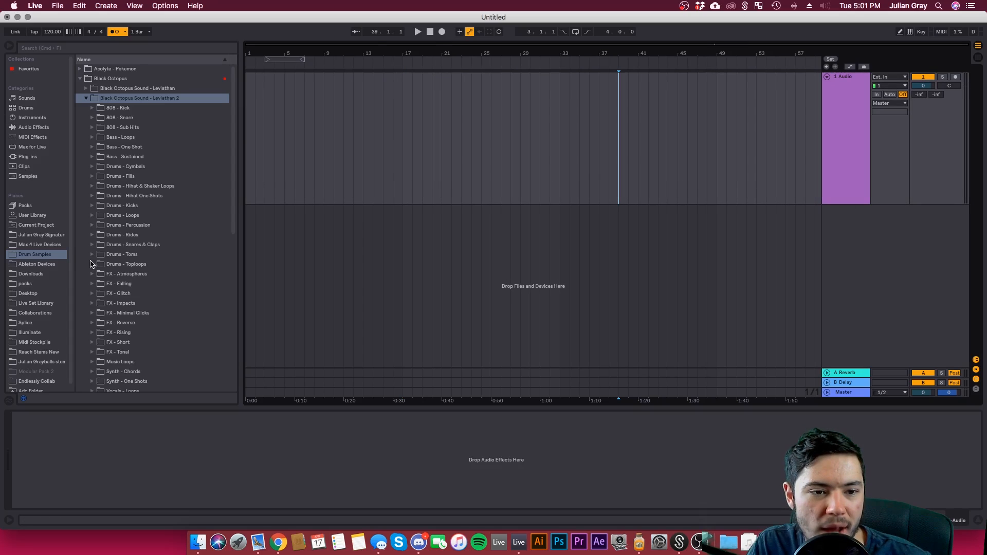
Step: Place Lev2_Toploop_120_013.wav from the Leviathan 2 Drums - Toploops folder on the audio track at bar 17 and select the clip
{"action": "scroll", "coordinate": [90, 264], "scroll_direction": "down", "scroll_amount": 1}
{"action": "left_click", "coordinate": [92, 255]}
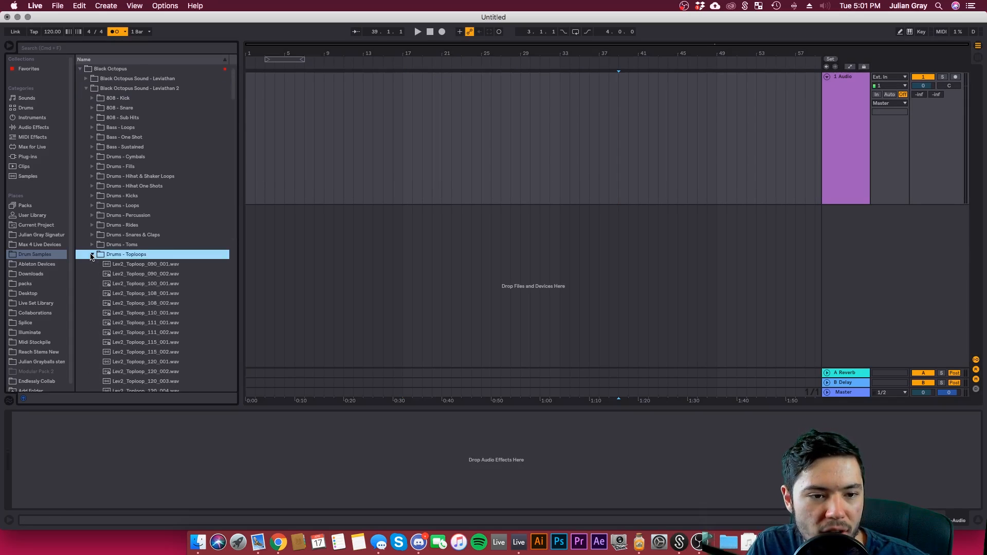
{"action": "scroll", "coordinate": [109, 274], "scroll_direction": "down", "scroll_amount": 8}
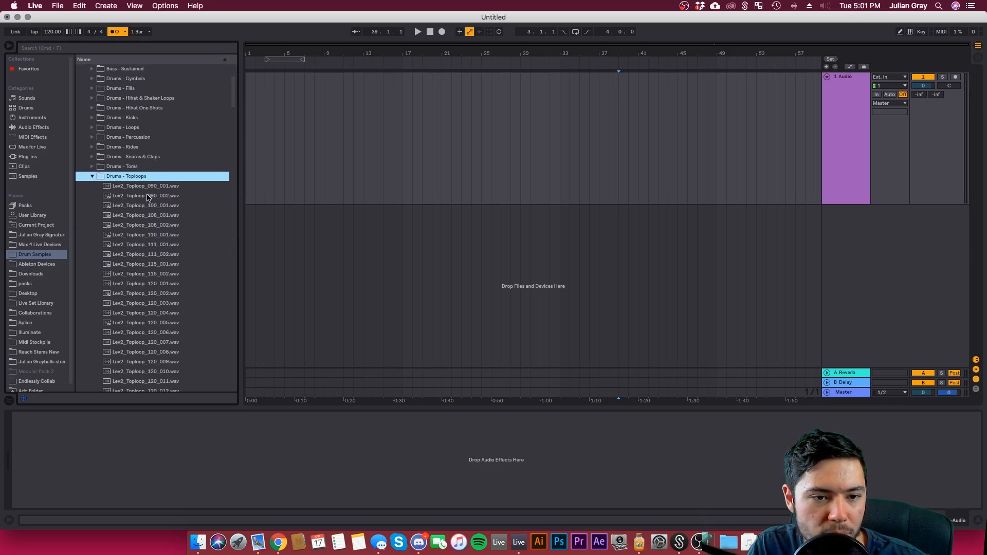
{"action": "scroll", "coordinate": [155, 273], "scroll_direction": "down", "scroll_amount": 12}
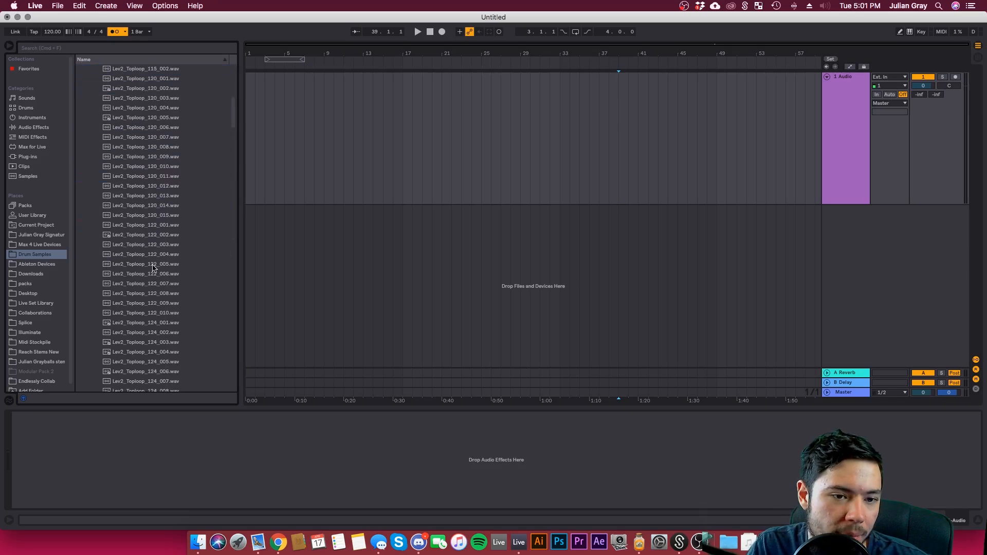
{"action": "left_click_drag", "start_coordinate": [151, 197], "coordinate": [405, 159]}
{"action": "left_click_drag", "start_coordinate": [400, 49], "coordinate": [400, 103]}
{"action": "left_click", "coordinate": [507, 77]}
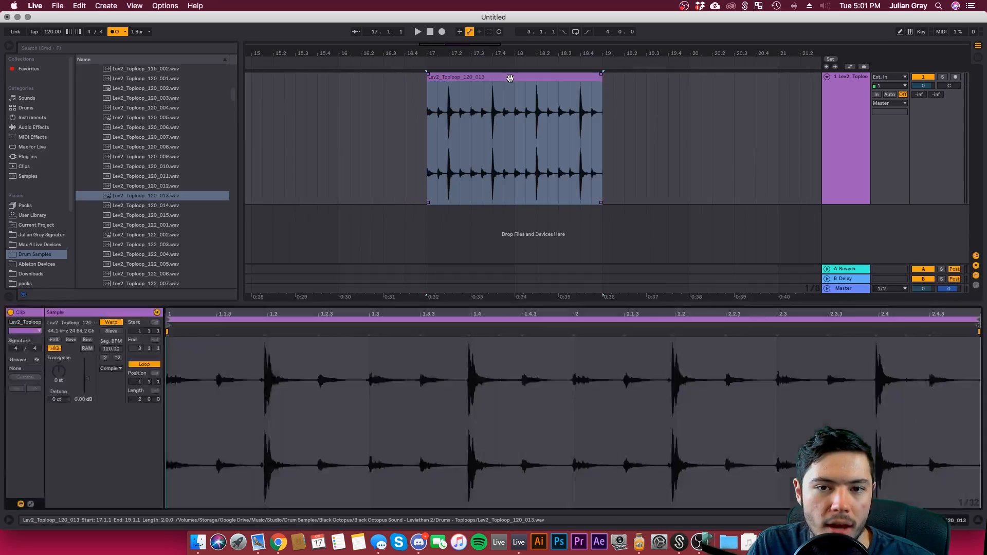
Step: Show the Info View and place the insert marker on the sample's transient just before beat 1.2
{"action": "key", "text": "shift+slash"}
{"action": "left_click", "coordinate": [426, 375]}
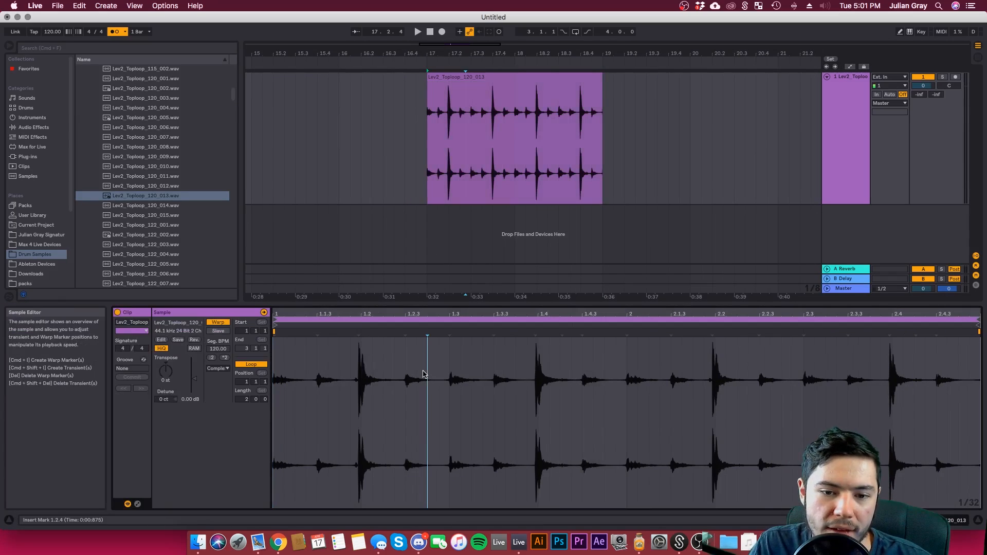
{"action": "left_click", "coordinate": [405, 375]}
{"action": "left_click", "coordinate": [358, 366]}
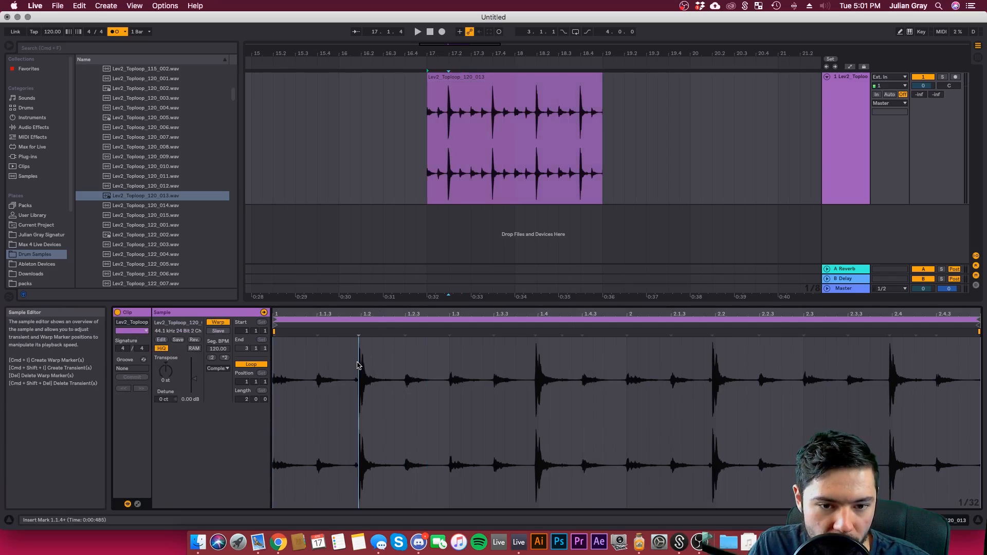
Step: Toggle Warp off and on for the drum loop clip to compare its unwarped and warped waveforms
{"action": "left_click", "coordinate": [218, 322]}
{"action": "left_click", "coordinate": [219, 324]}
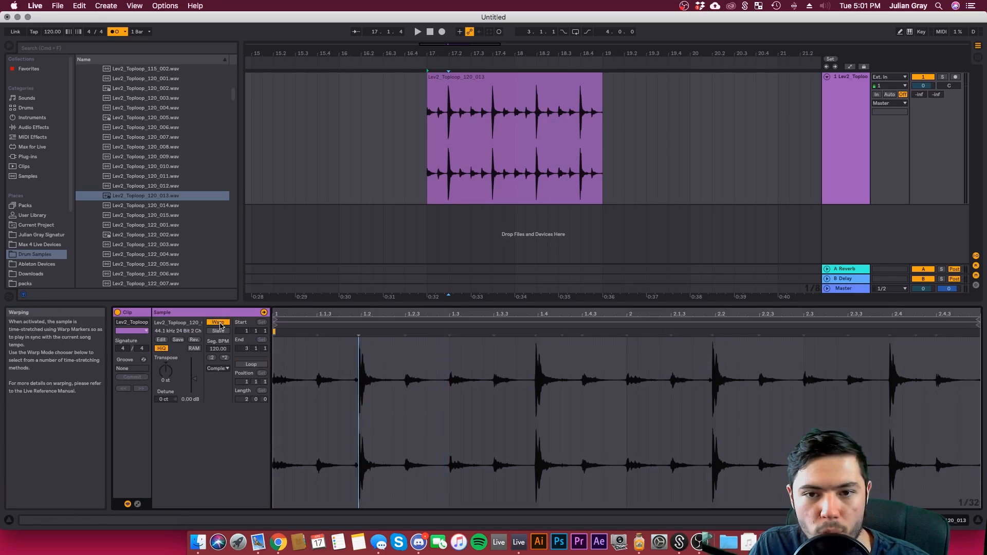
{"action": "left_click", "coordinate": [220, 326]}
{"action": "left_click", "coordinate": [215, 326]}
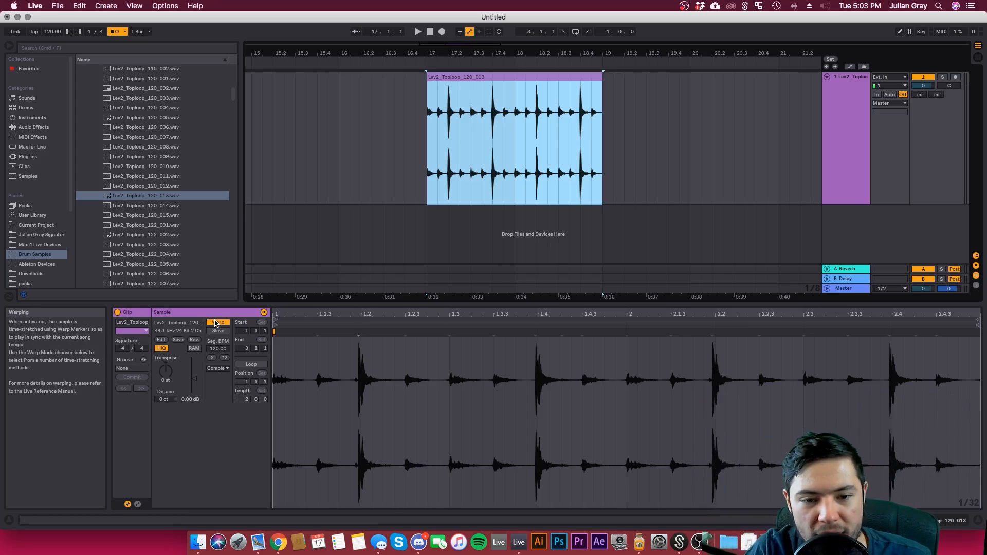
{"action": "left_click", "coordinate": [216, 323]}
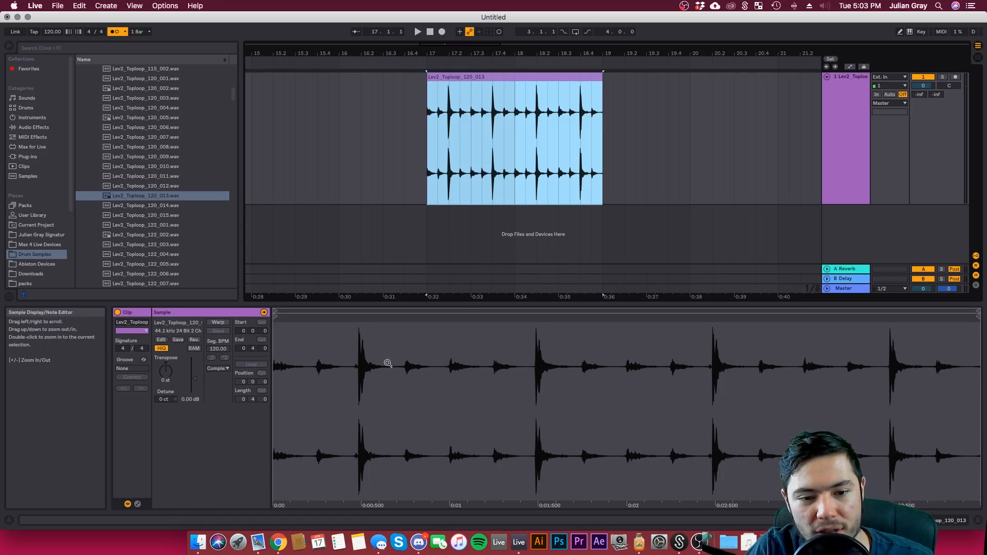
{"action": "left_click_drag", "start_coordinate": [379, 364], "coordinate": [463, 362]}
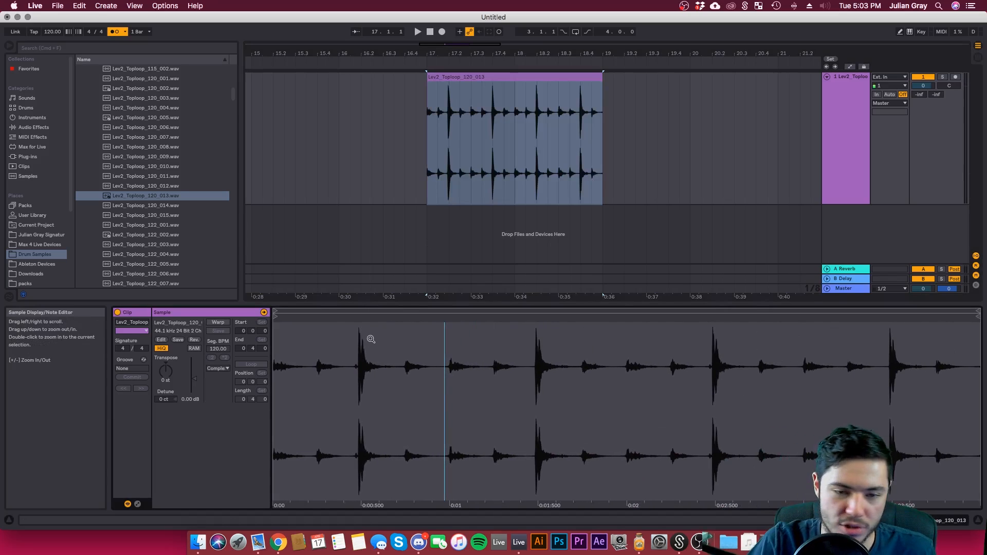
{"action": "left_click", "coordinate": [215, 324]}
Step: Mark the hit at beat 1.4 in the sample by selecting from its transient to 1.4.2, and clear the selection
{"action": "left_click", "coordinate": [316, 366]}
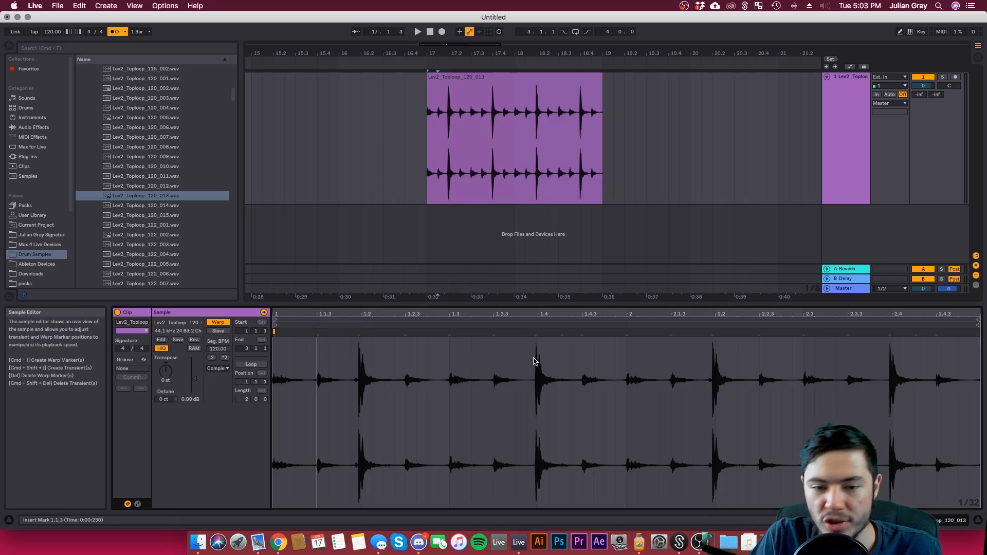
{"action": "mouse_move", "coordinate": [535, 361]}
{"action": "left_mouse_down"}
{"action": "mouse_move", "coordinate": [572, 379]}
{"action": "mouse_move", "coordinate": [535, 385]}
{"action": "left_mouse_up"}
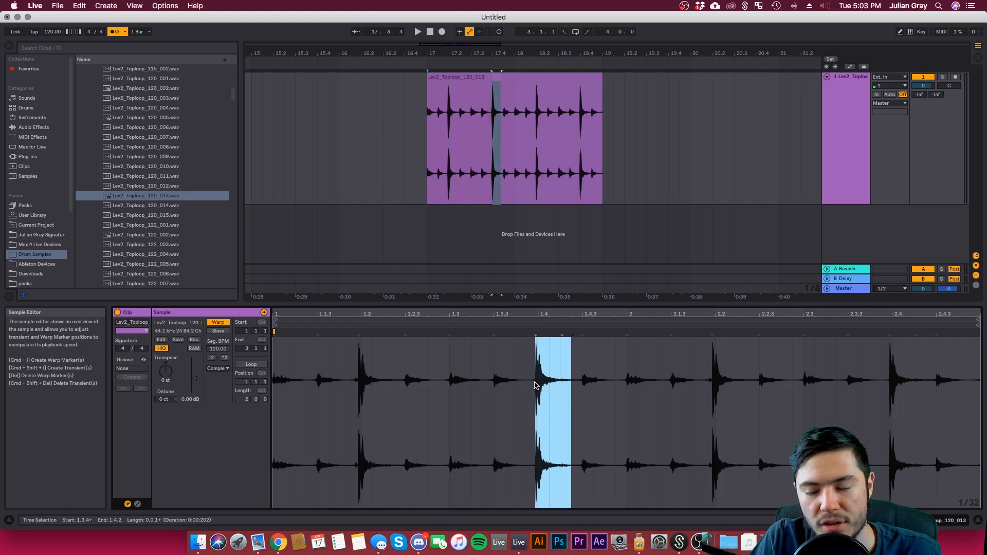
{"action": "left_click_drag", "start_coordinate": [535, 385], "coordinate": [573, 352]}
{"action": "left_click", "coordinate": [551, 368]}
{"action": "left_click", "coordinate": [551, 362]}
{"action": "left_click", "coordinate": [568, 360]}
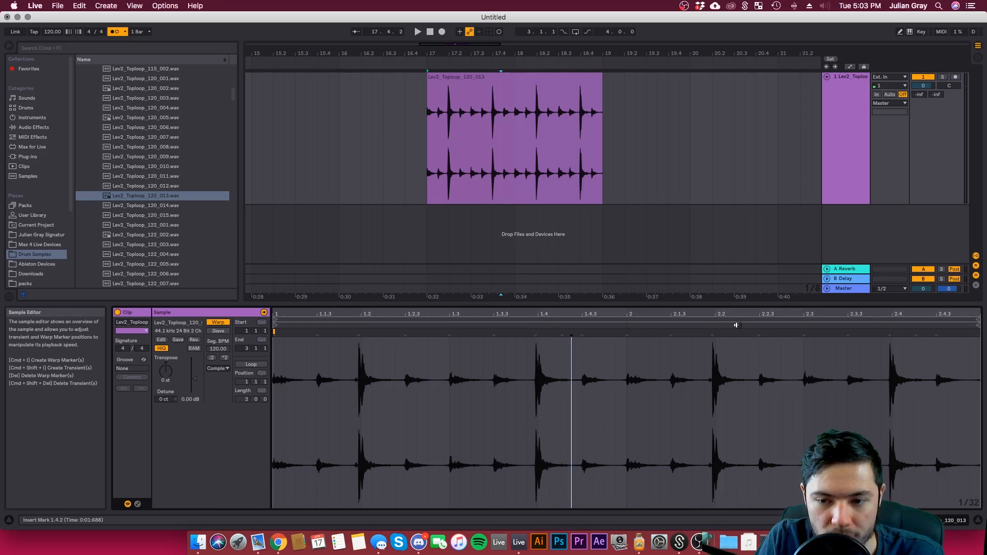
Step: Try shifting the transient just before beat 1.4 onto the 1.4 grid line, and undo each attempt
{"action": "left_click", "coordinate": [535, 329]}
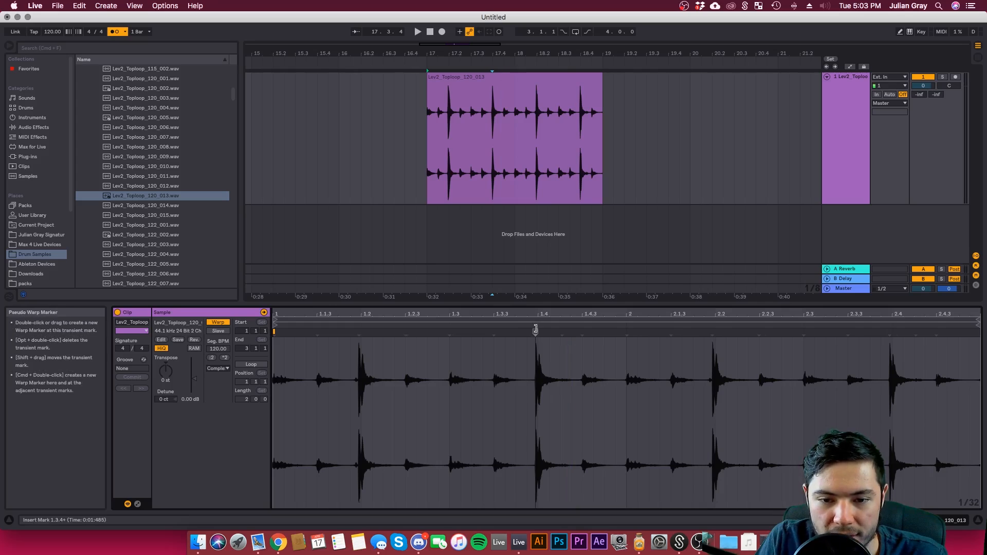
{"action": "mouse_move", "coordinate": [536, 329]}
{"action": "left_mouse_down"}
{"action": "mouse_move", "coordinate": [584, 327]}
{"action": "mouse_move", "coordinate": [403, 334]}
{"action": "mouse_move", "coordinate": [638, 330]}
{"action": "mouse_move", "coordinate": [535, 335]}
{"action": "left_mouse_up"}
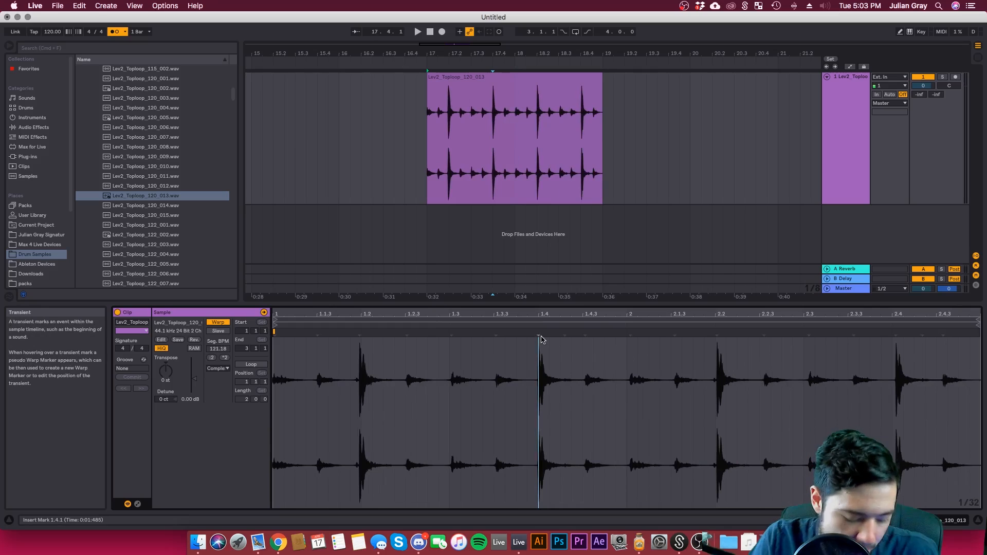
{"action": "key", "text": "super+z"}
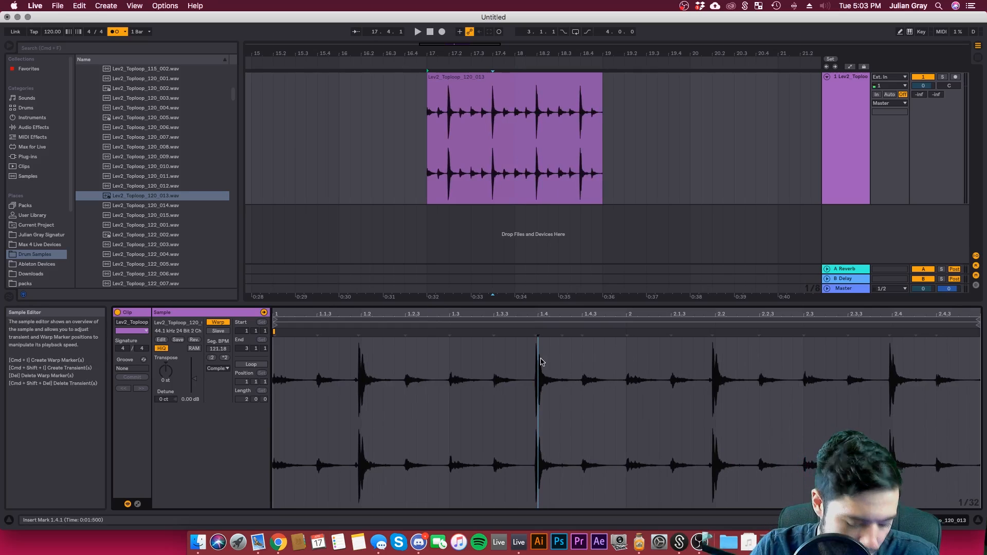
{"action": "left_click", "coordinate": [534, 345]}
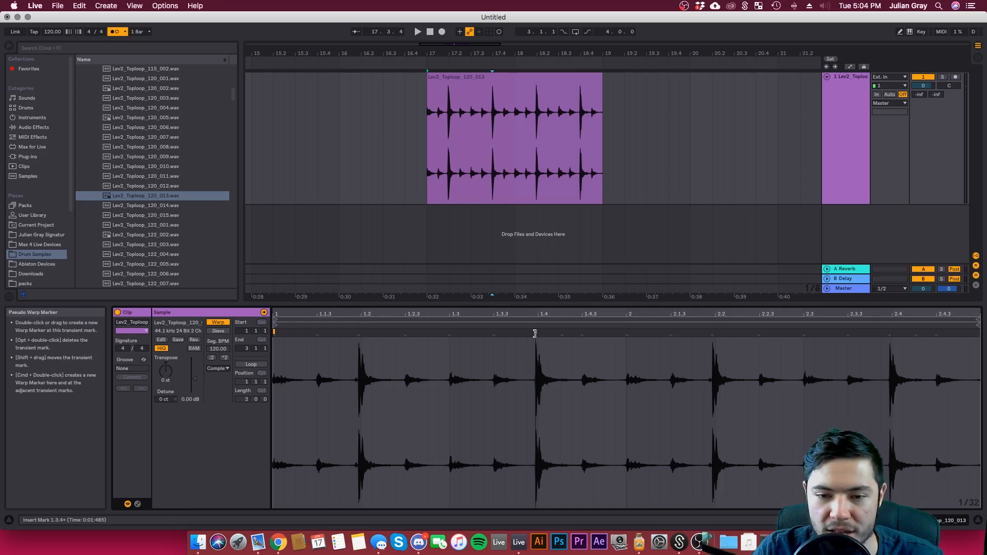
{"action": "mouse_move", "coordinate": [535, 333]}
{"action": "left_mouse_down"}
{"action": "mouse_move", "coordinate": [634, 333]}
{"action": "mouse_move", "coordinate": [533, 335]}
{"action": "left_mouse_up"}
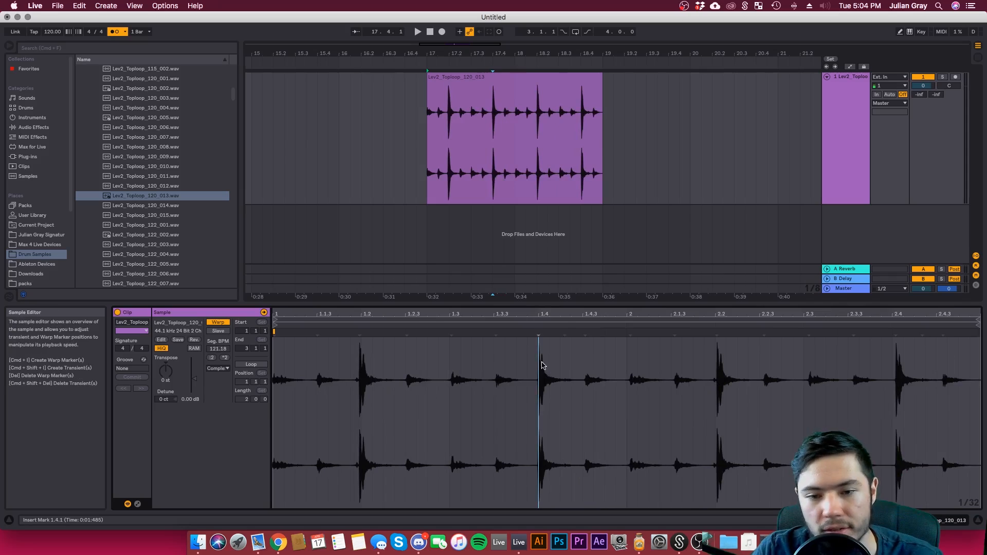
{"action": "key", "text": "super+z"}
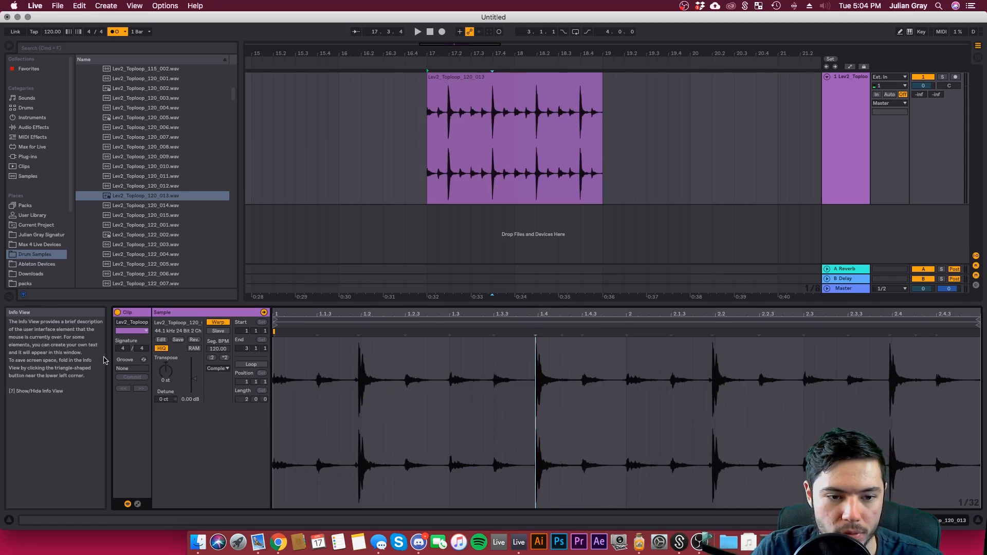
Step: Check which warp modes are available for the clip without choosing a different one
{"action": "left_click", "coordinate": [213, 369]}
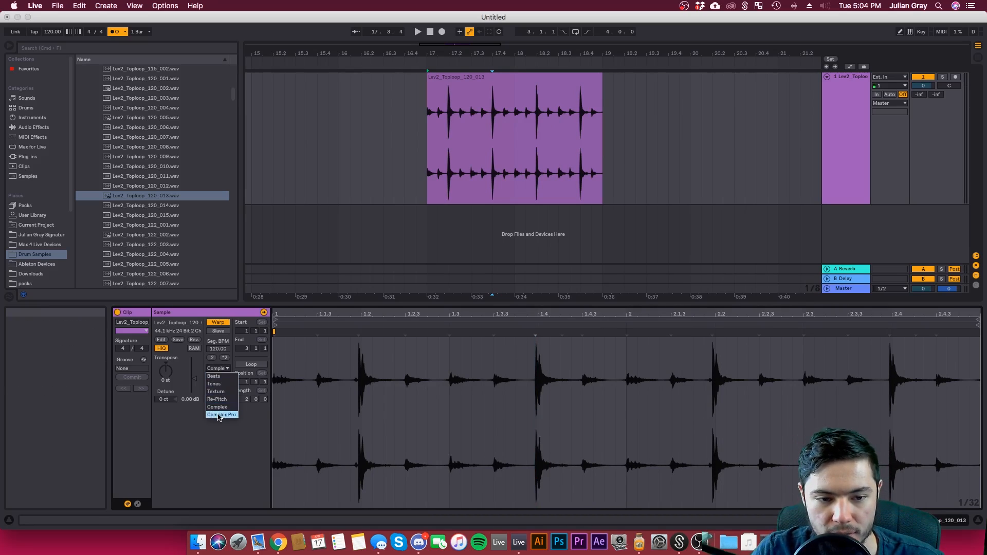
{"action": "left_click", "coordinate": [516, 379]}
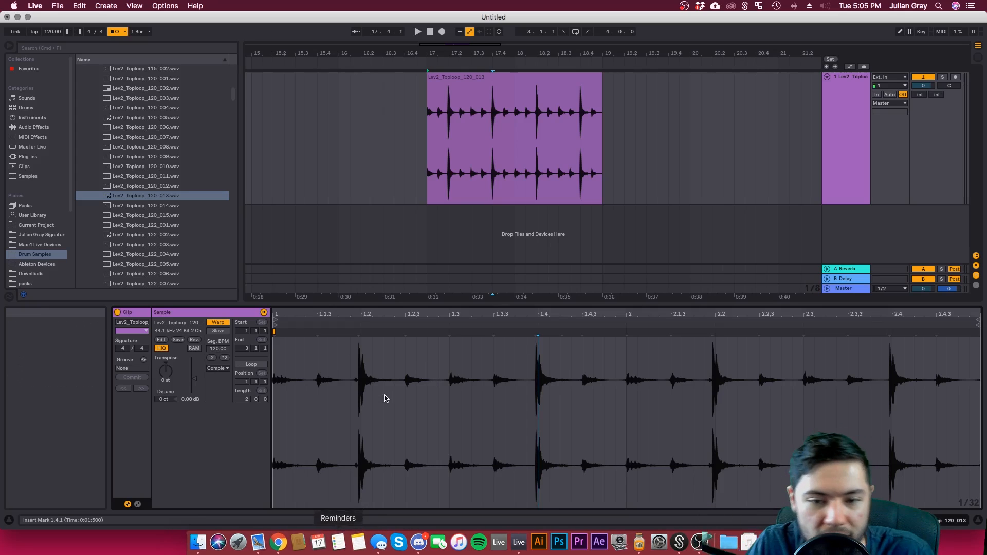
{"action": "left_click", "coordinate": [450, 394]}
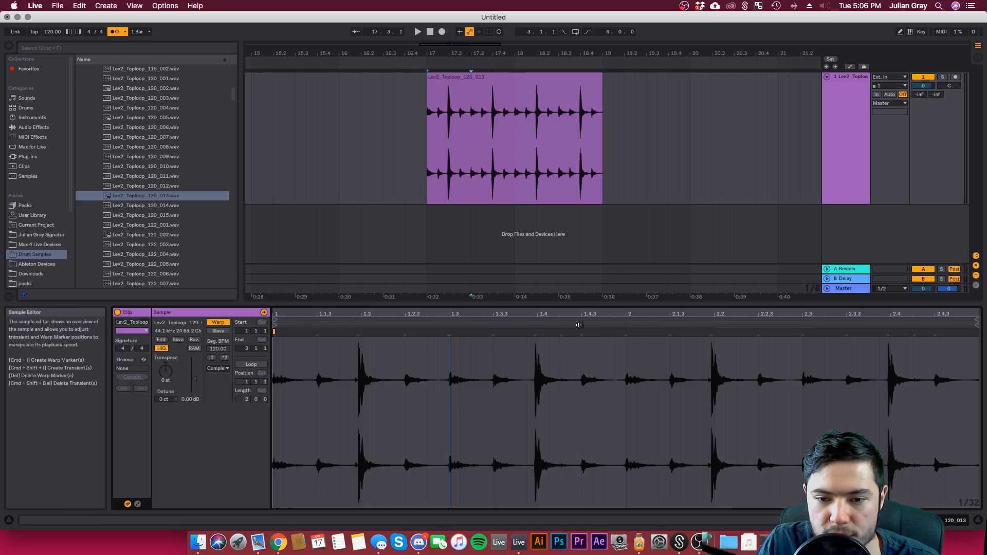
Step: Try adding and deleting warp markers at the transients just before beats 1.2 and 1.4
{"action": "mouse_move", "coordinate": [584, 379]}
{"action": "left_mouse_down"}
{"action": "mouse_move", "coordinate": [601, 380]}
{"action": "mouse_move", "coordinate": [534, 366]}
{"action": "left_mouse_up"}
{"action": "left_click", "coordinate": [536, 337]}
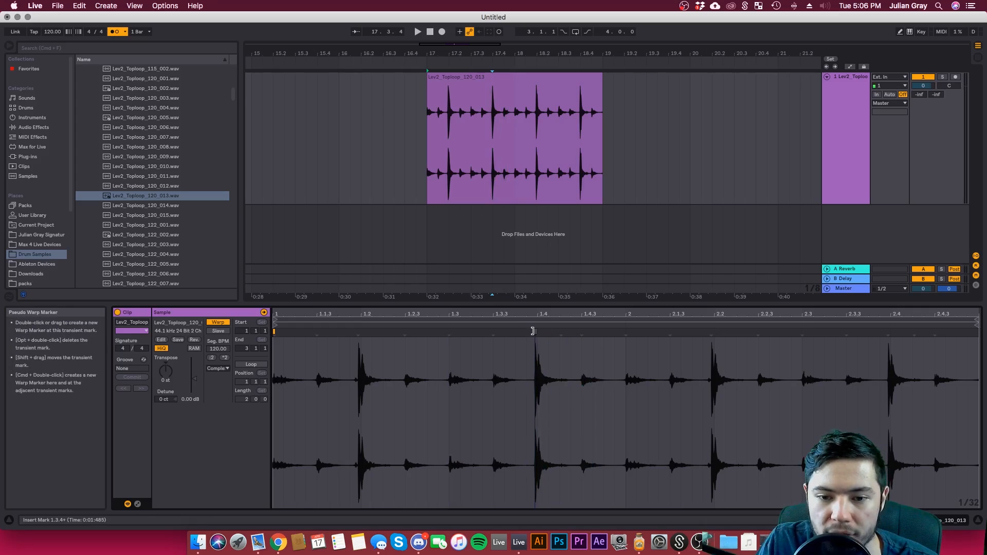
{"action": "left_click", "coordinate": [358, 334]}
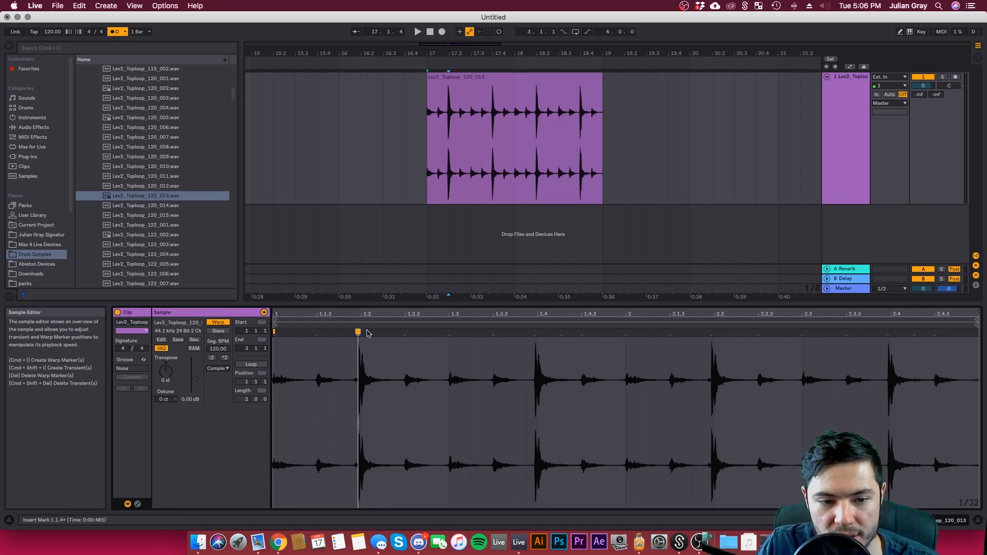
{"action": "double_click", "coordinate": [358, 332]}
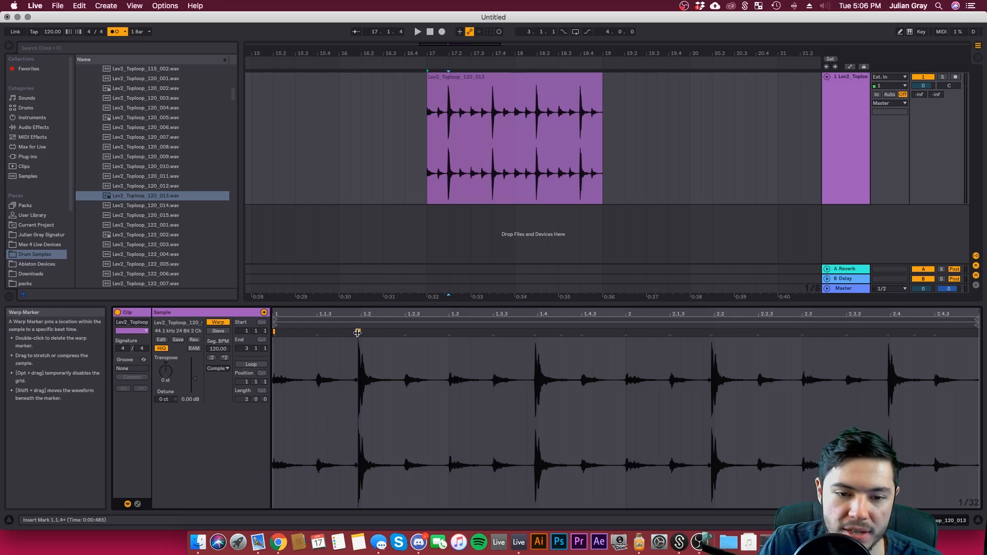
{"action": "double_click", "coordinate": [357, 332]}
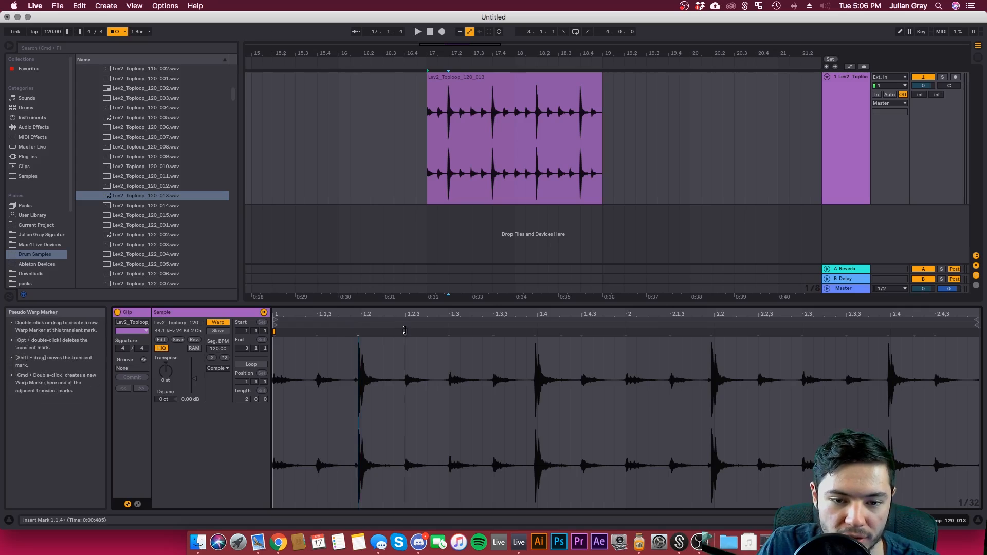
{"action": "mouse_move", "coordinate": [405, 332]}
{"action": "left_mouse_down"}
{"action": "mouse_move", "coordinate": [458, 329]}
{"action": "mouse_move", "coordinate": [362, 329]}
{"action": "left_mouse_up"}
{"action": "double_click", "coordinate": [536, 332]}
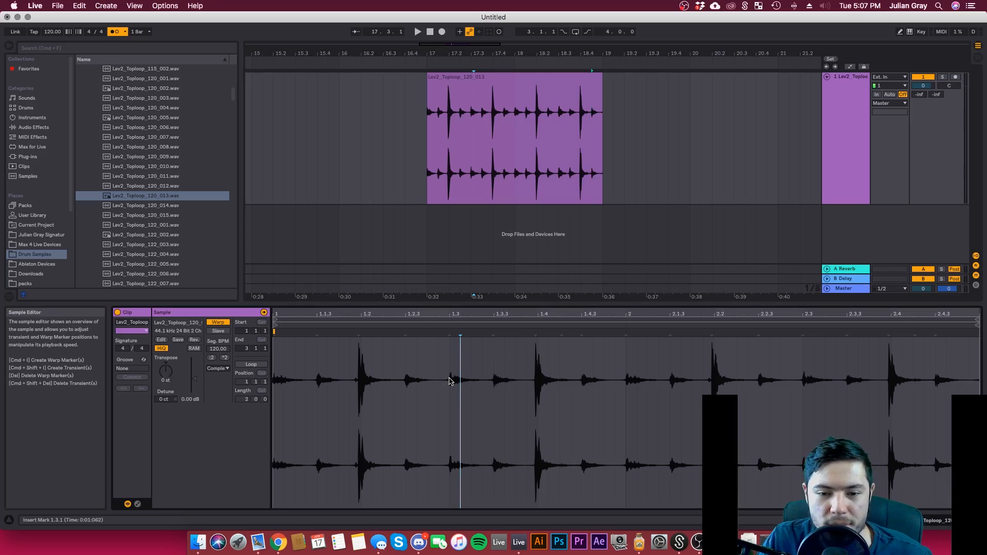
Step: Play the drum loop from the clip's start at 17.1.1 and place the insert mark on beat 1.2 while listening
{"action": "left_click", "coordinate": [426, 150]}
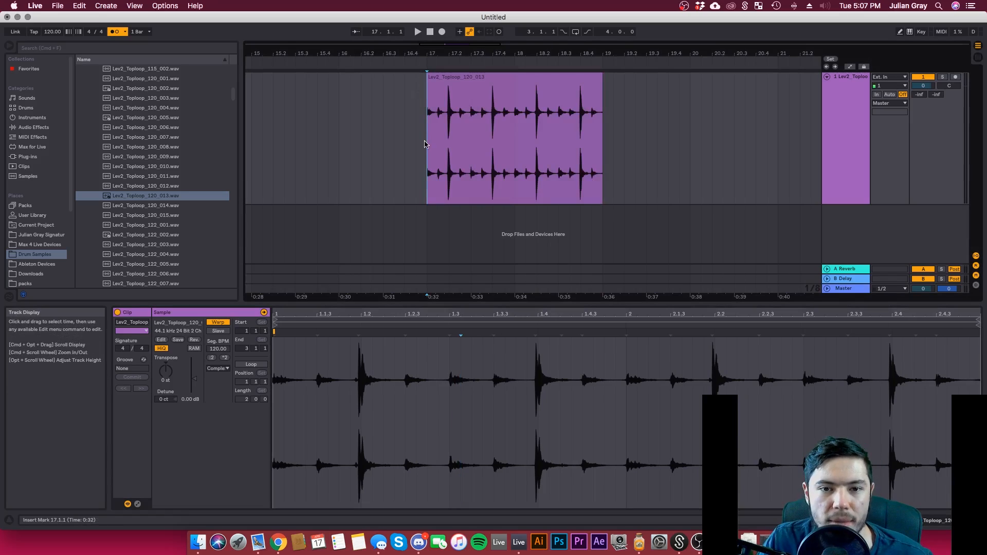
{"action": "key", "text": "space"}
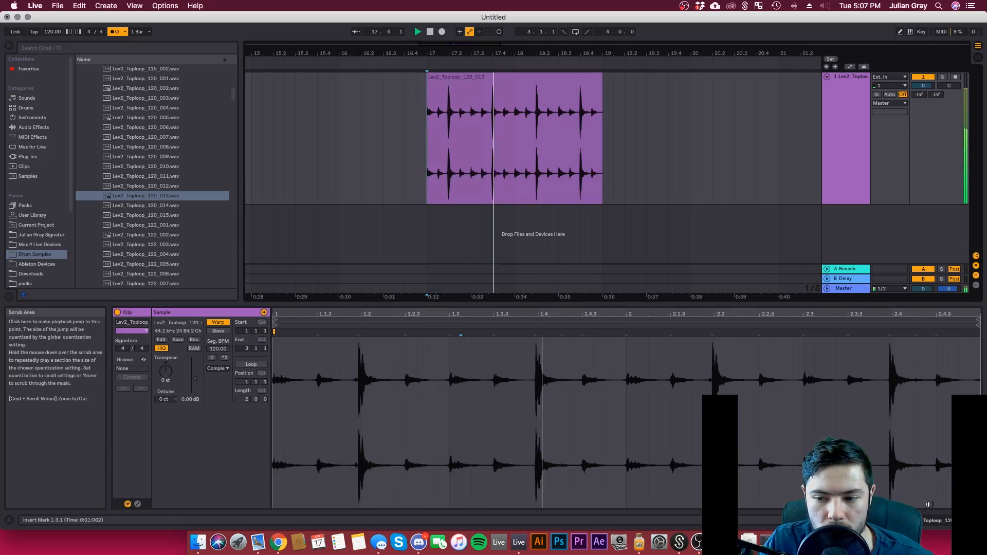
{"action": "right_click", "coordinate": [834, 407]}
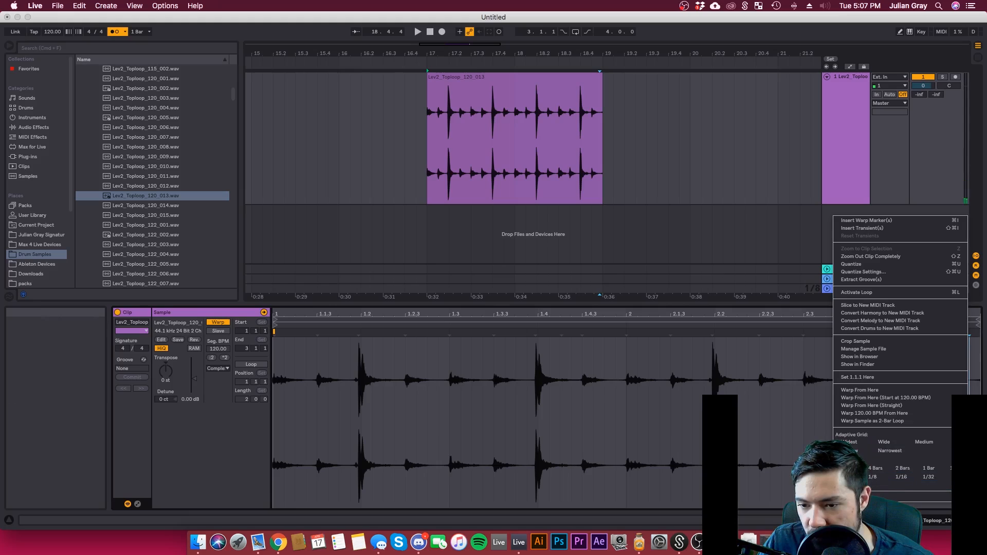
{"action": "left_click", "coordinate": [955, 477]}
{"action": "key", "text": "space"}
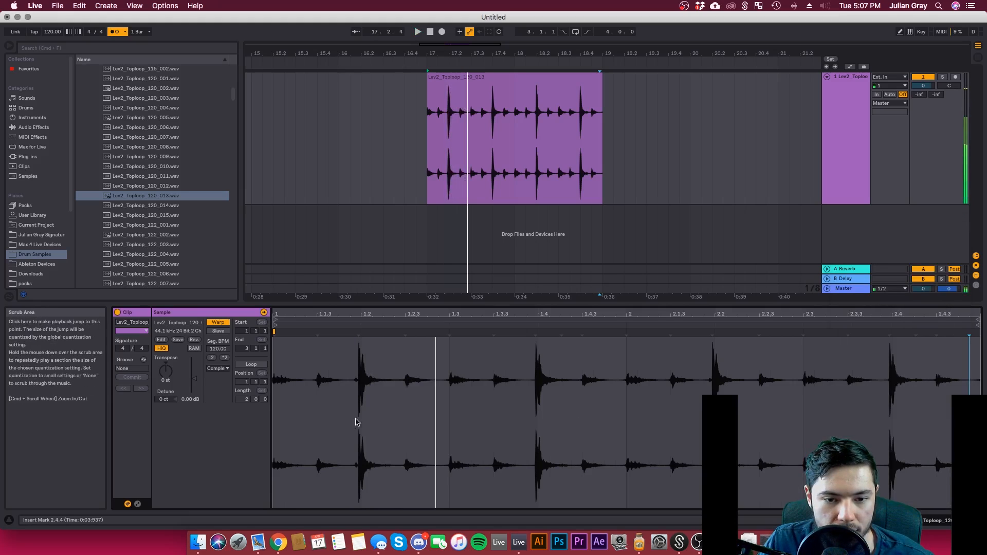
{"action": "left_click", "coordinate": [358, 421]}
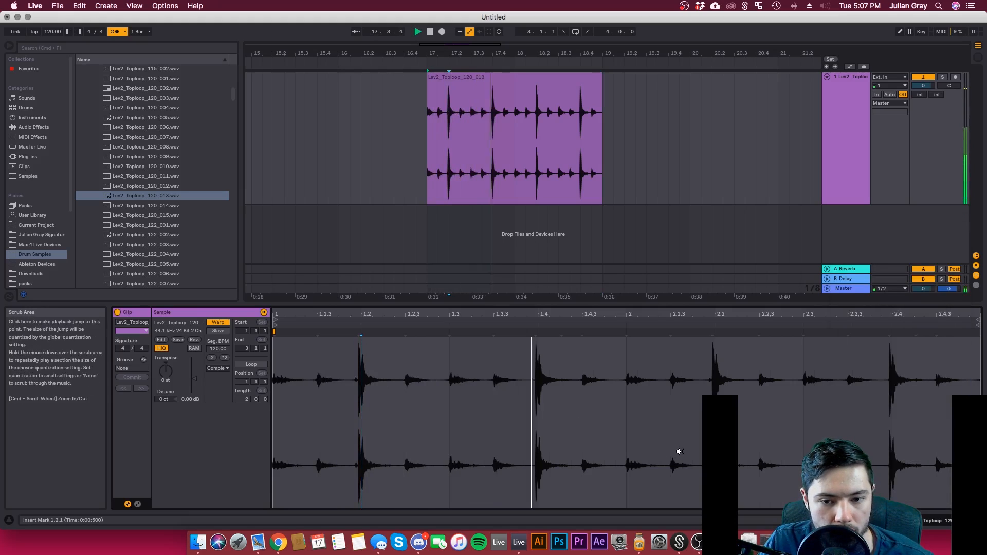
{"action": "key", "text": "space"}
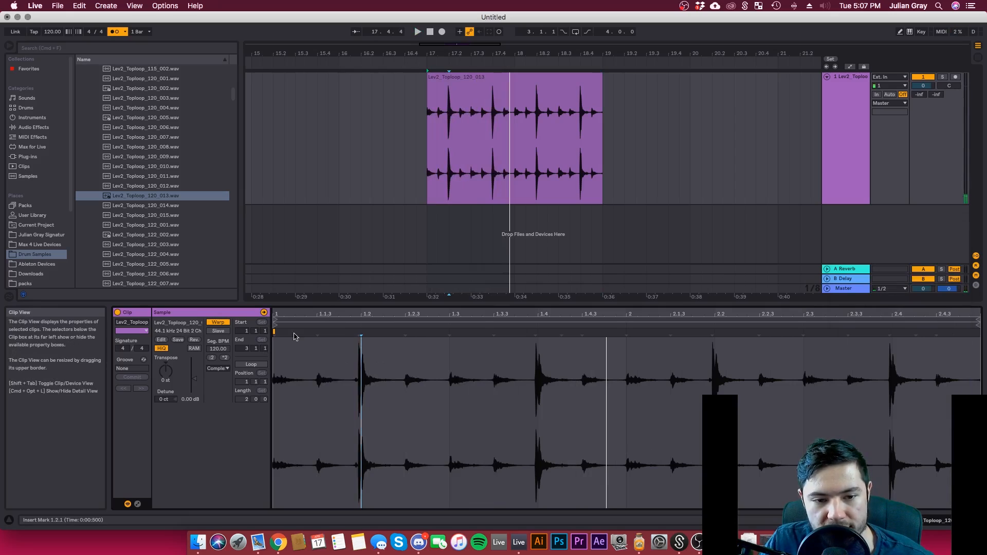
Step: Set the sample editor's fixed grid to 1/8 and warp the transient just before beat 1.2 onto the 1.2 grid line
{"action": "right_click", "coordinate": [844, 452]}
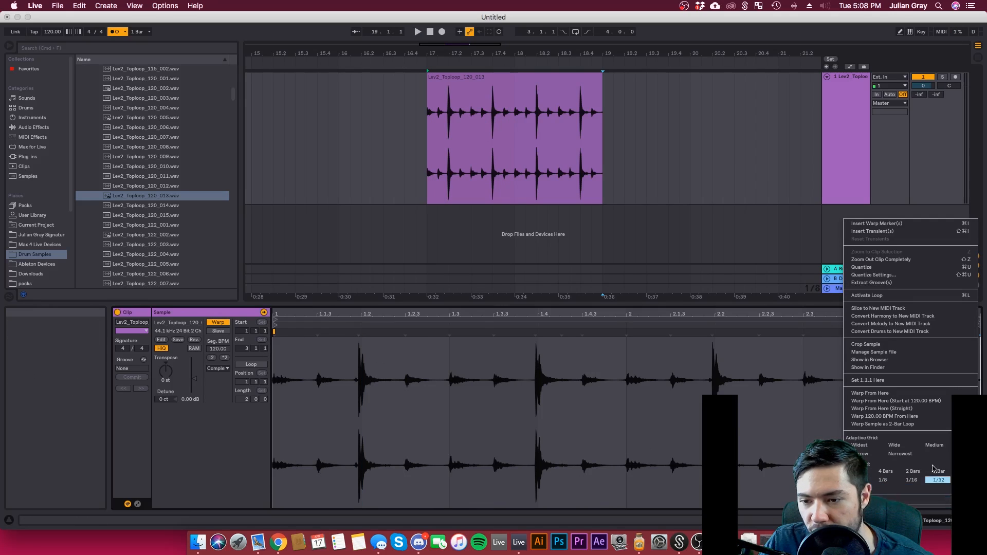
{"action": "left_click", "coordinate": [887, 483]}
{"action": "left_click", "coordinate": [403, 393]}
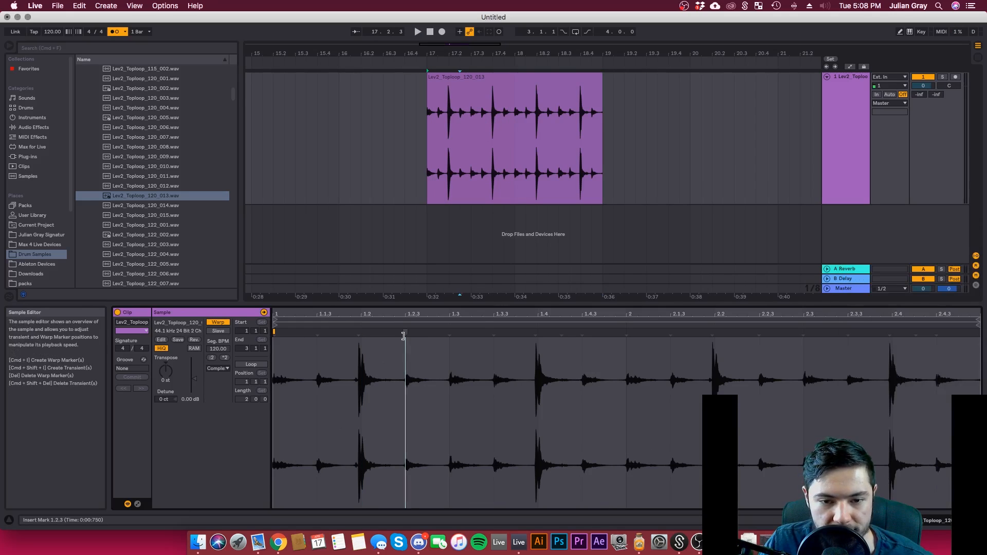
{"action": "left_click", "coordinate": [355, 333]}
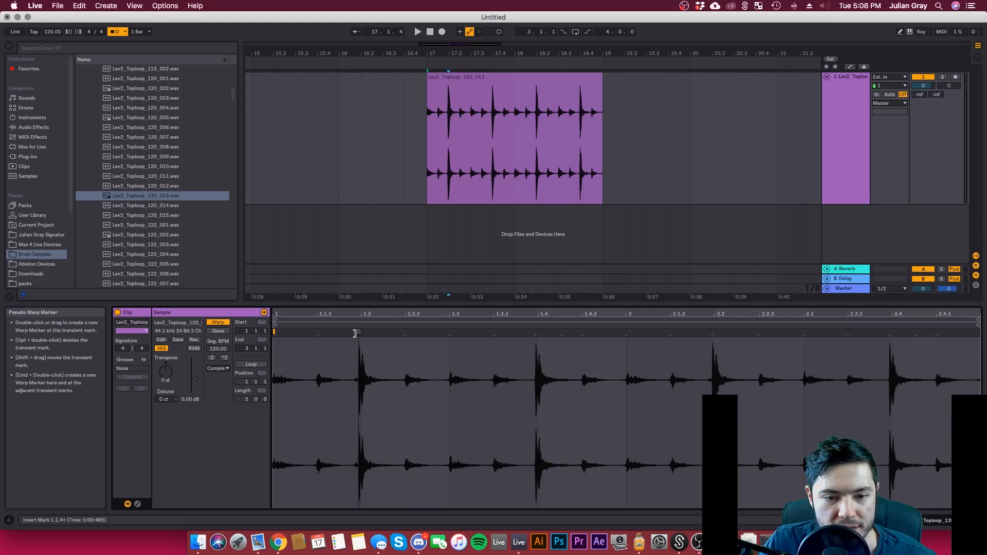
{"action": "left_click_drag", "start_coordinate": [354, 333], "coordinate": [359, 332]}
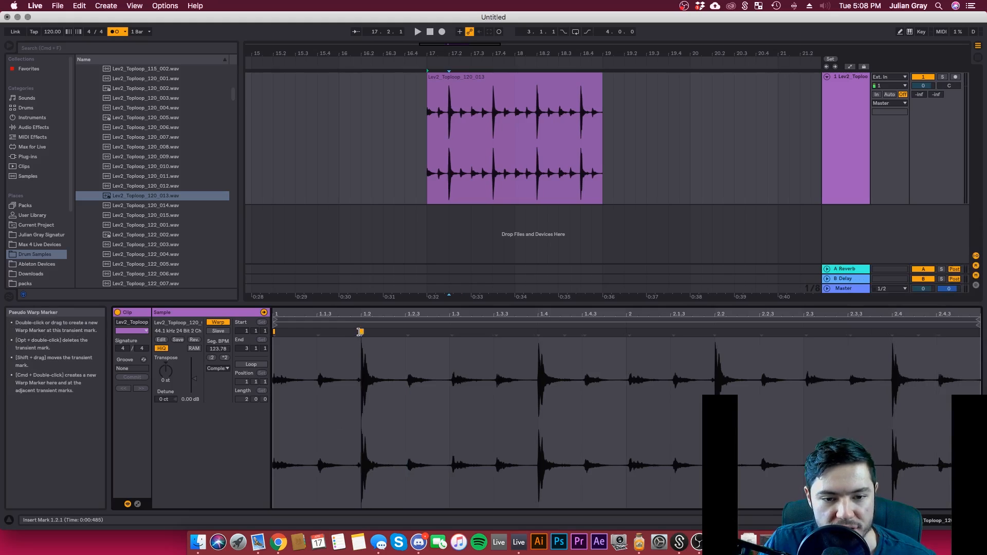
Step: Add warp markers at beats 1.4, 1.3 and 2.2 of the sample
{"action": "double_click", "coordinate": [535, 332]}
{"action": "left_click", "coordinate": [451, 332]}
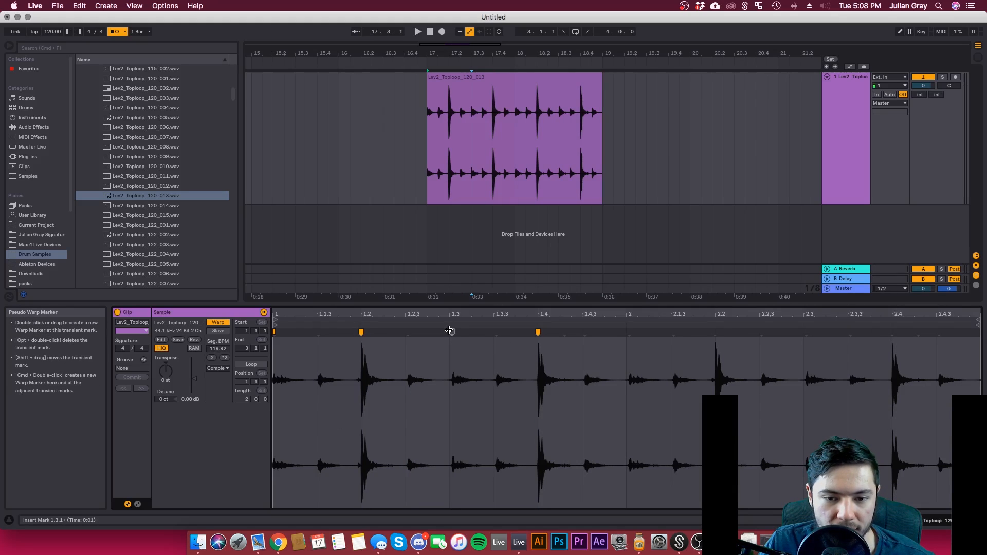
{"action": "double_click", "coordinate": [449, 332]}
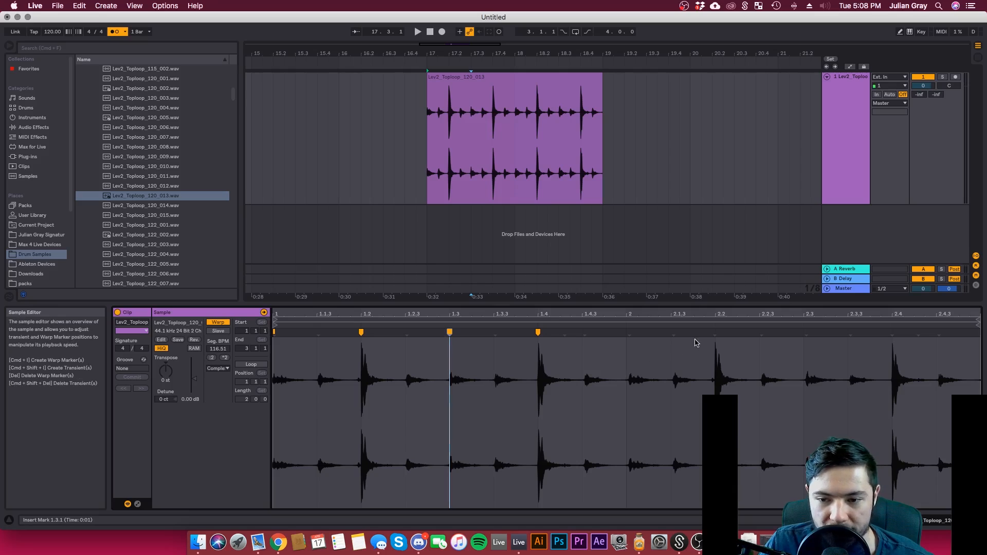
{"action": "double_click", "coordinate": [715, 332]}
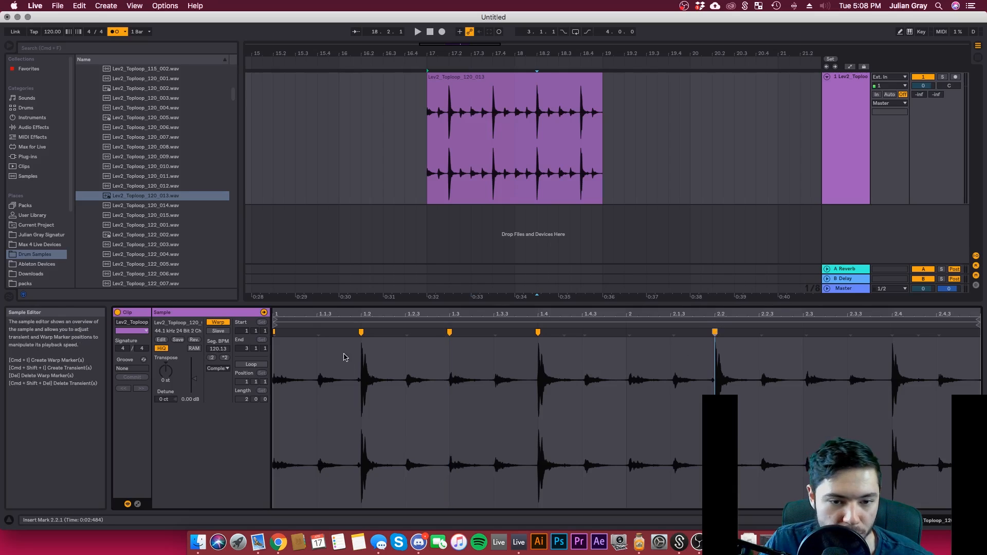
Step: Examine how the hits between beats 1.1 and 2.2 line up with the grid and their warp markers
{"action": "left_click", "coordinate": [361, 353]}
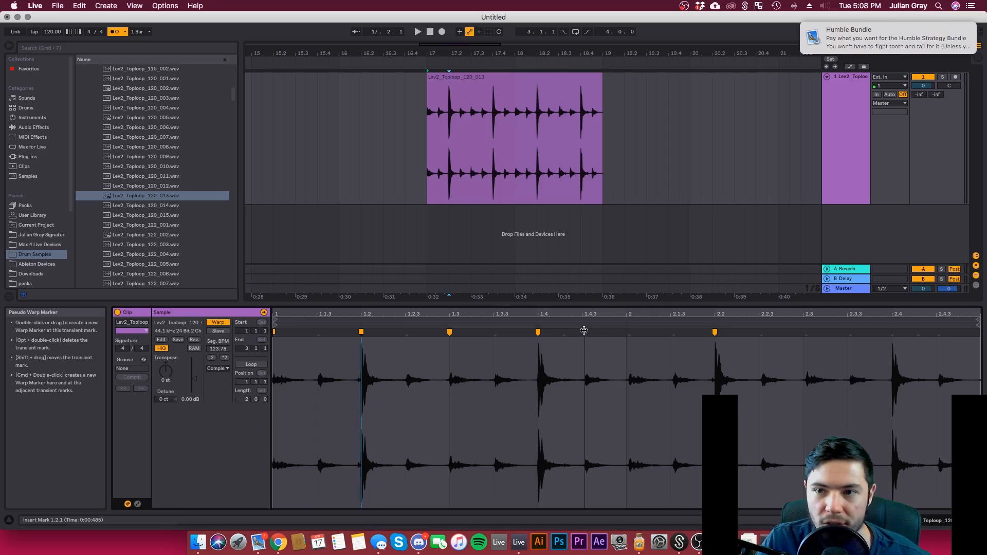
{"action": "left_click", "coordinate": [581, 360]}
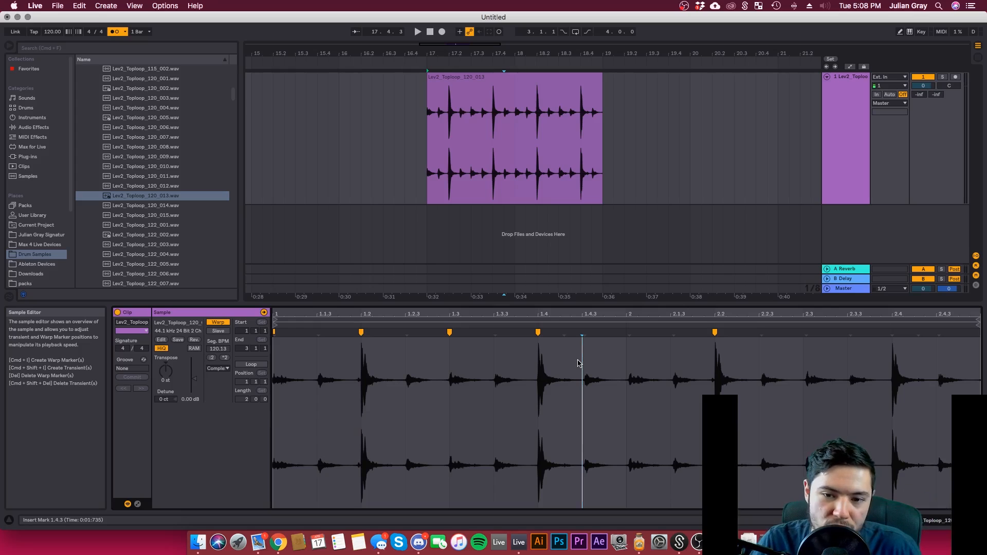
{"action": "left_click", "coordinate": [492, 372]}
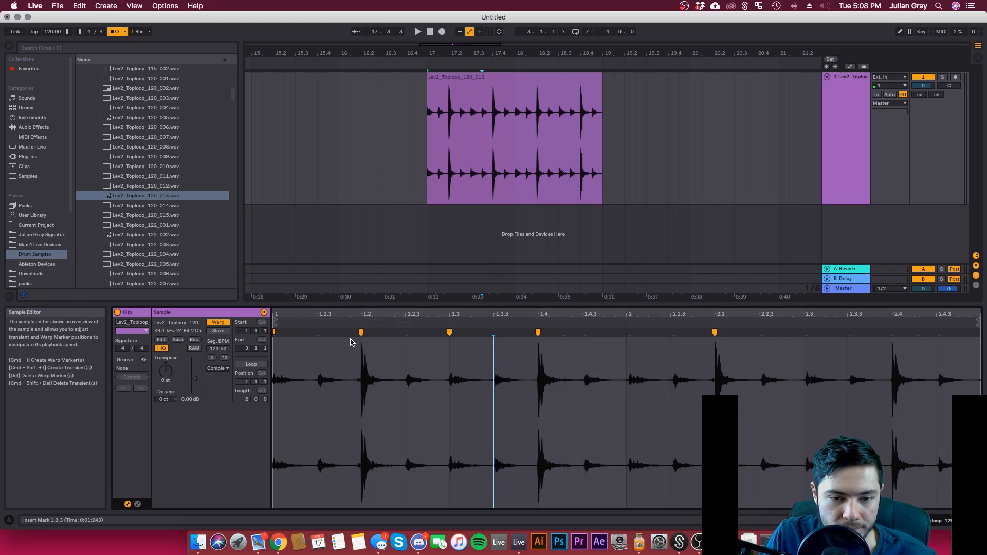
{"action": "left_click", "coordinate": [358, 362]}
{"action": "left_click", "coordinate": [276, 370]}
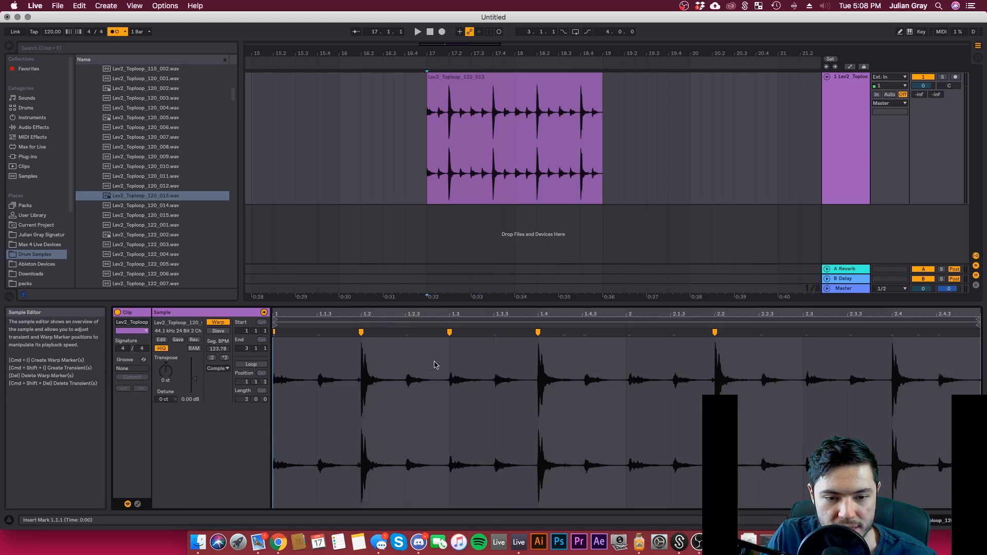
{"action": "left_click", "coordinate": [450, 366]}
{"action": "left_click", "coordinate": [538, 359]}
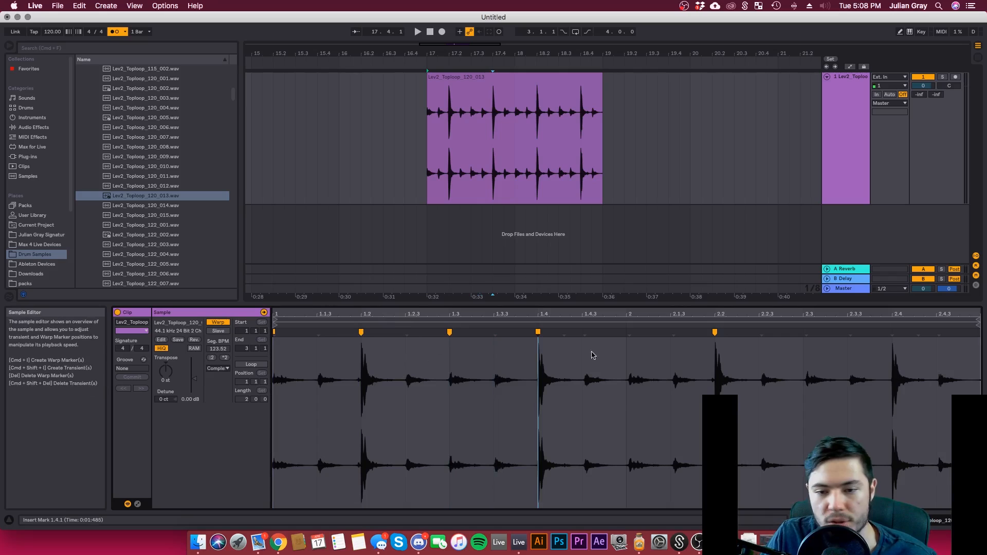
{"action": "left_click", "coordinate": [714, 365]}
Step: Add warp markers at beats 2, 2.3 and 2.4 of the sample
{"action": "left_click", "coordinate": [630, 368]}
{"action": "double_click", "coordinate": [626, 349]}
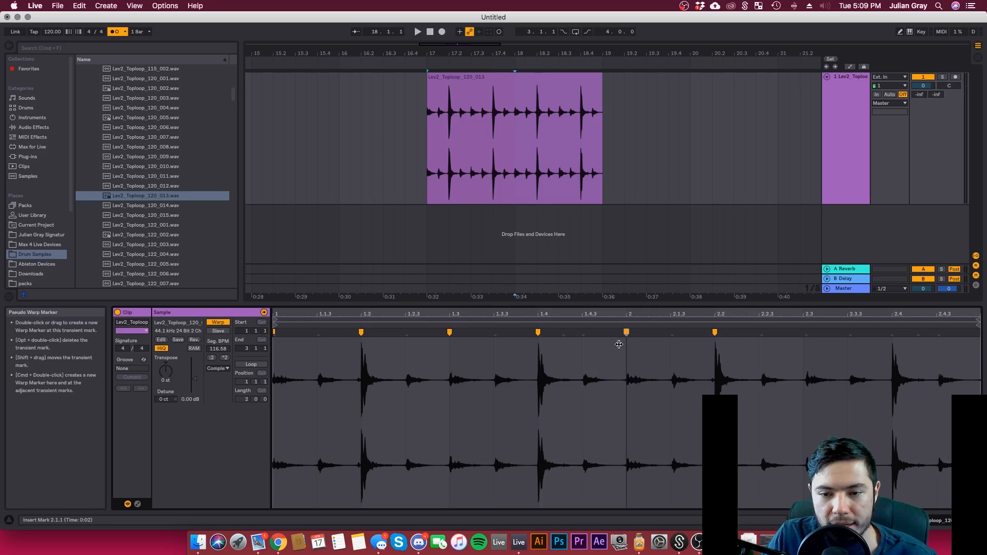
{"action": "double_click", "coordinate": [804, 337]}
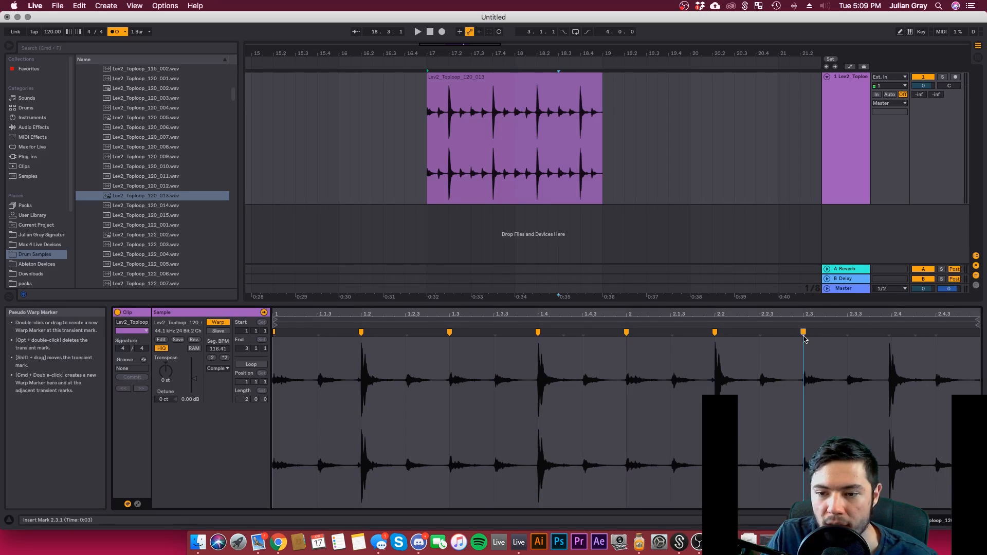
{"action": "double_click", "coordinate": [891, 338]}
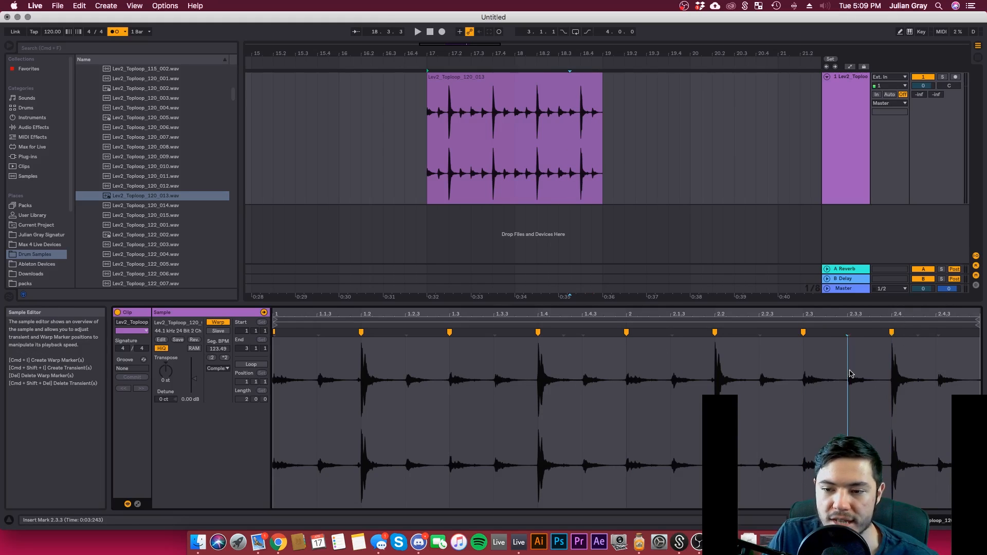
Step: Check the sample editor's grid spacing options, keeping the fixed grid at 1/8
{"action": "left_click", "coordinate": [273, 396]}
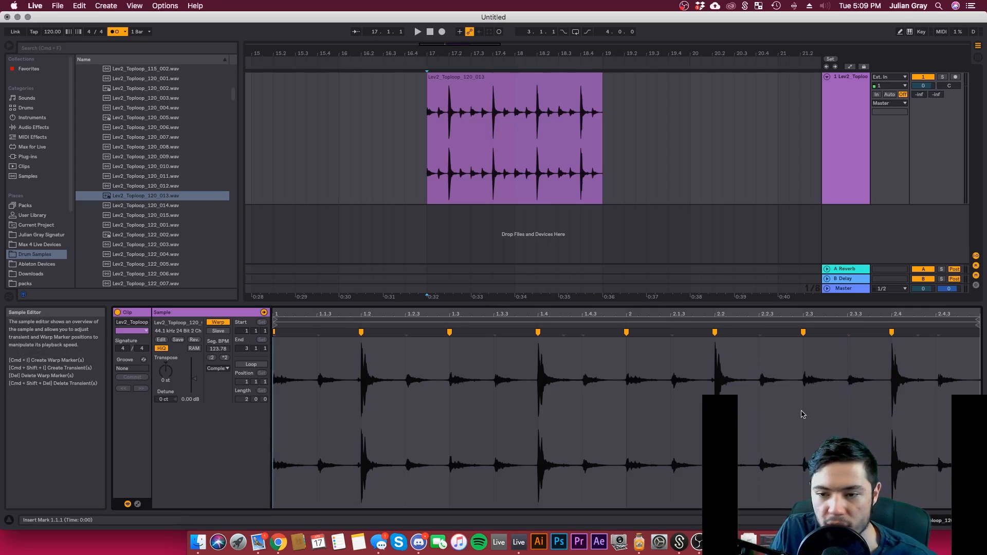
{"action": "right_click", "coordinate": [973, 506]}
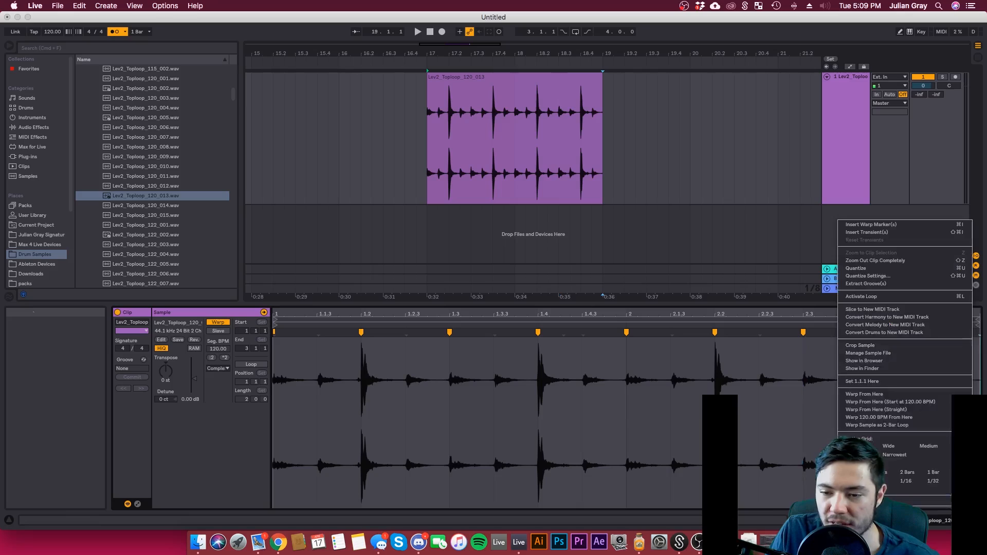
{"action": "left_click", "coordinate": [884, 489]}
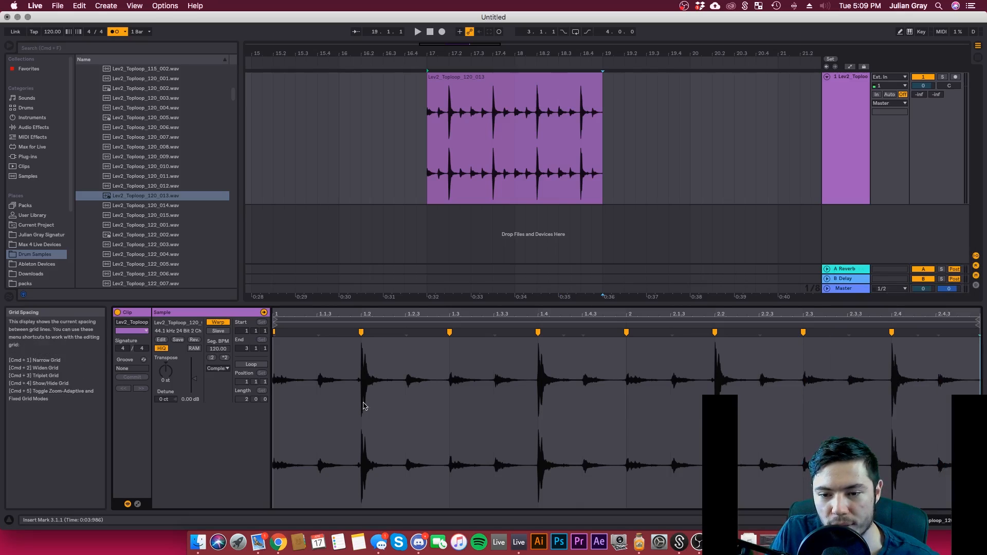
{"action": "mouse_move", "coordinate": [671, 334]}
{"action": "left_mouse_down"}
{"action": "mouse_move", "coordinate": [656, 340]}
{"action": "mouse_move", "coordinate": [736, 345]}
{"action": "mouse_move", "coordinate": [726, 351]}
{"action": "left_mouse_up"}
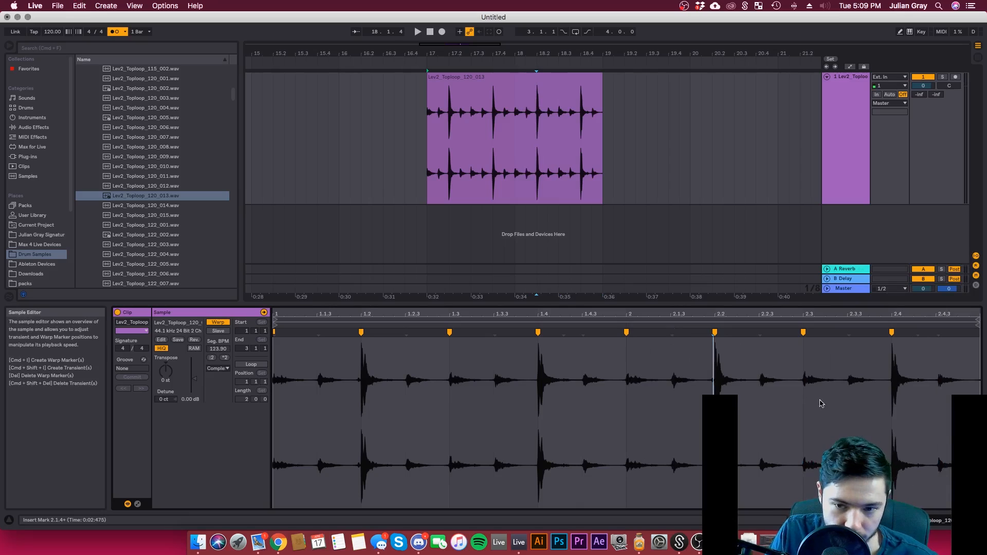
{"action": "right_click", "coordinate": [841, 406]}
{"action": "left_click", "coordinate": [883, 476]}
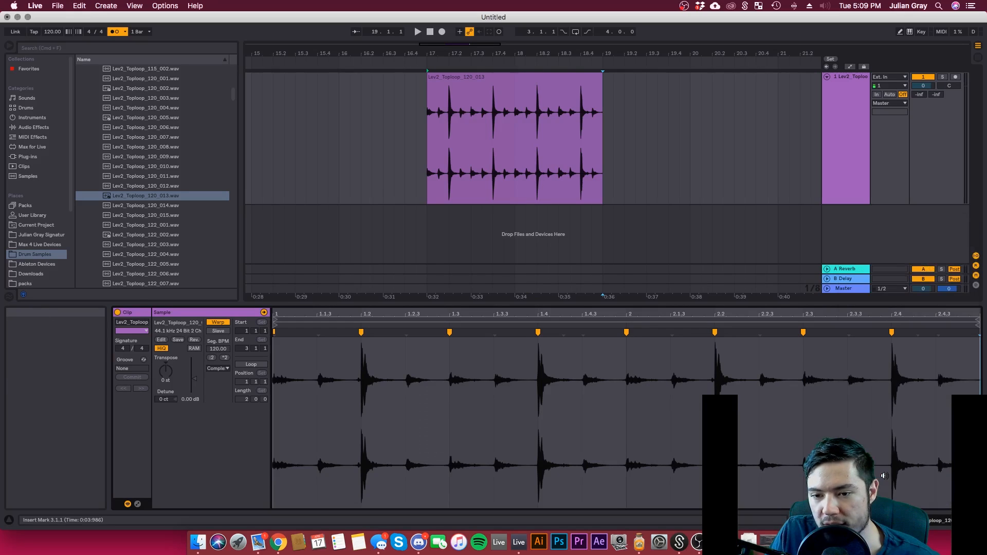
Step: Add warp markers on the off-beat transients at 2.2.3, 2.1.3, 1.4.3, 1.3.3, 1.2.3 and 1.1.3
{"action": "double_click", "coordinate": [759, 332]}
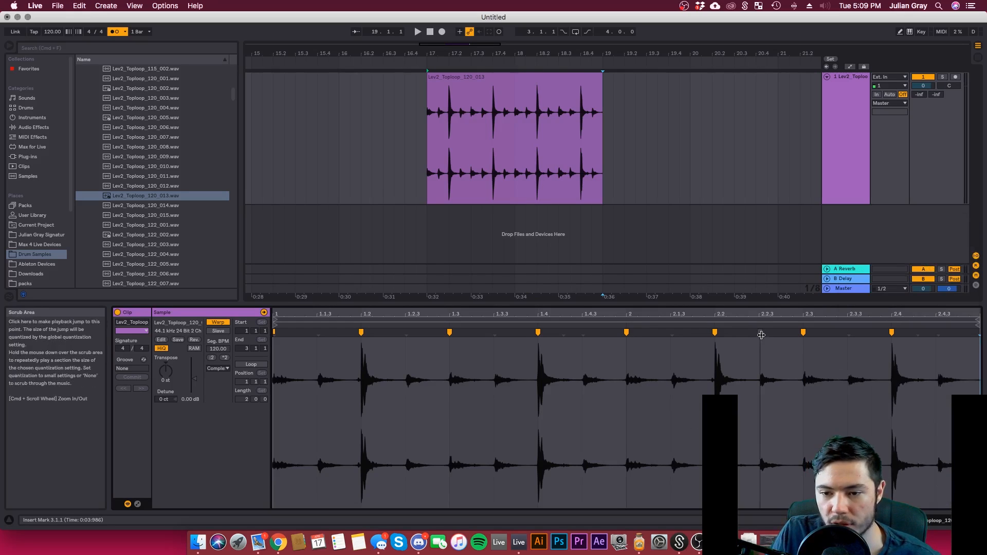
{"action": "left_click", "coordinate": [670, 332]}
{"action": "double_click", "coordinate": [670, 333]}
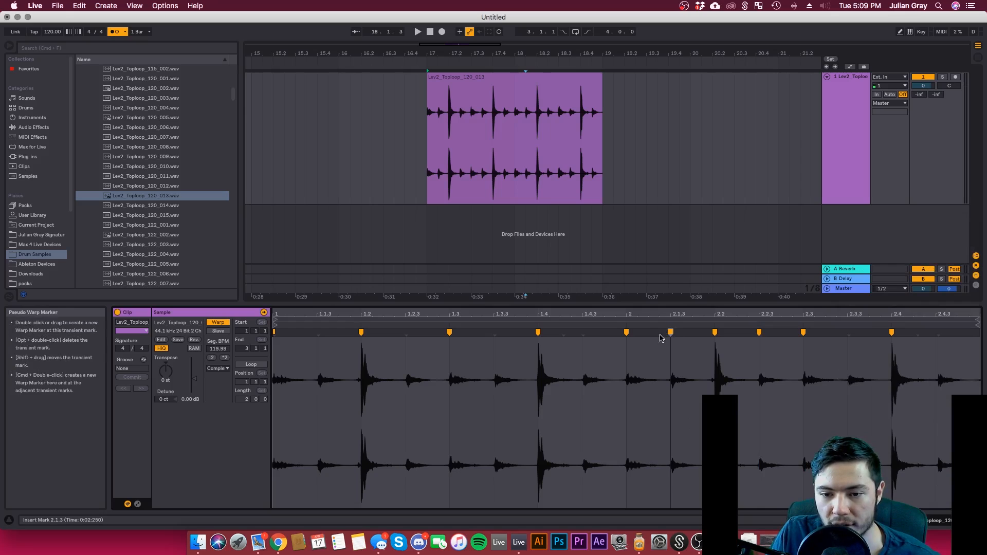
{"action": "double_click", "coordinate": [583, 333]}
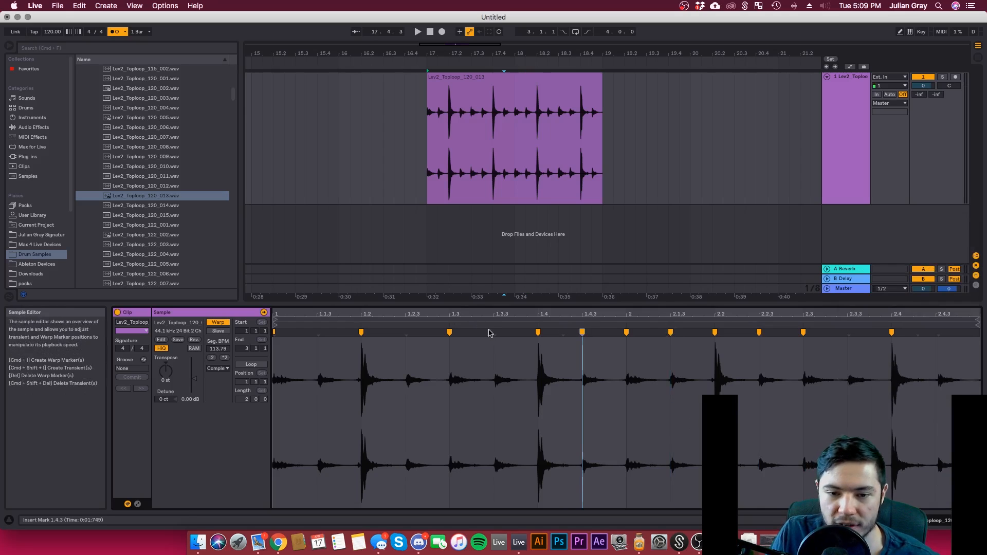
{"action": "double_click", "coordinate": [494, 333]}
{"action": "left_click", "coordinate": [404, 331]}
{"action": "double_click", "coordinate": [404, 333]}
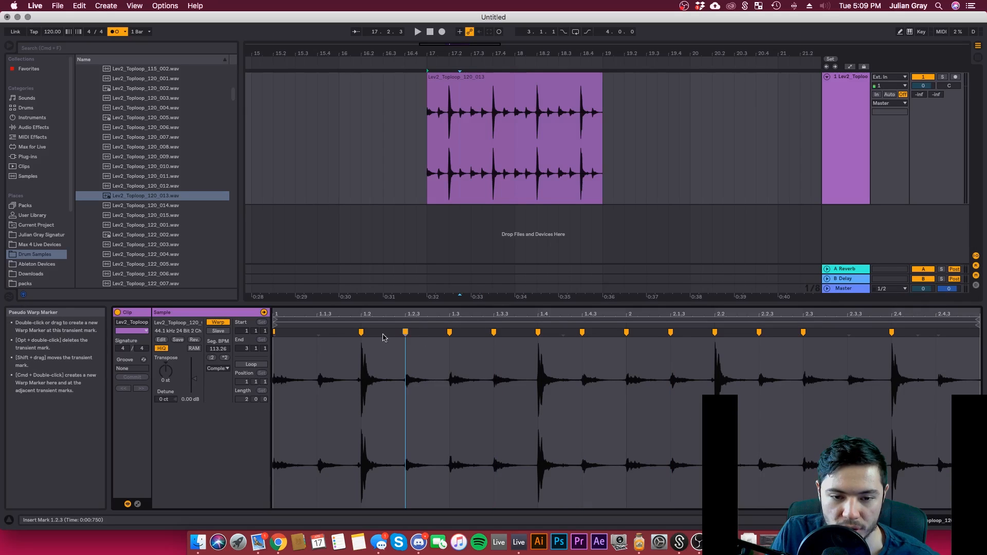
{"action": "double_click", "coordinate": [317, 333]}
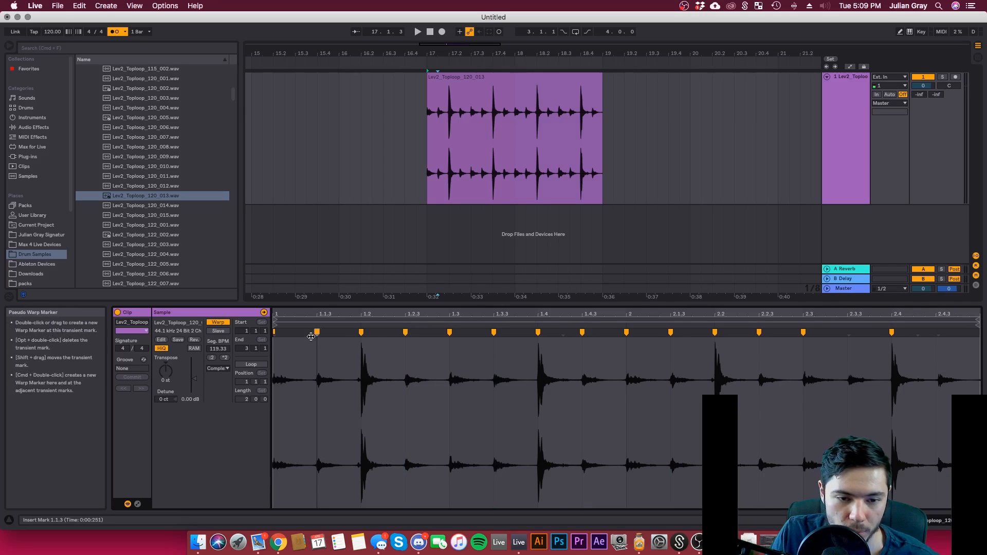
Step: Add warp markers on the remaining off-beat transients at 2.3.3 and 2.4.3
{"action": "left_click", "coordinate": [847, 333]}
{"action": "double_click", "coordinate": [847, 333]}
{"action": "double_click", "coordinate": [892, 332]}
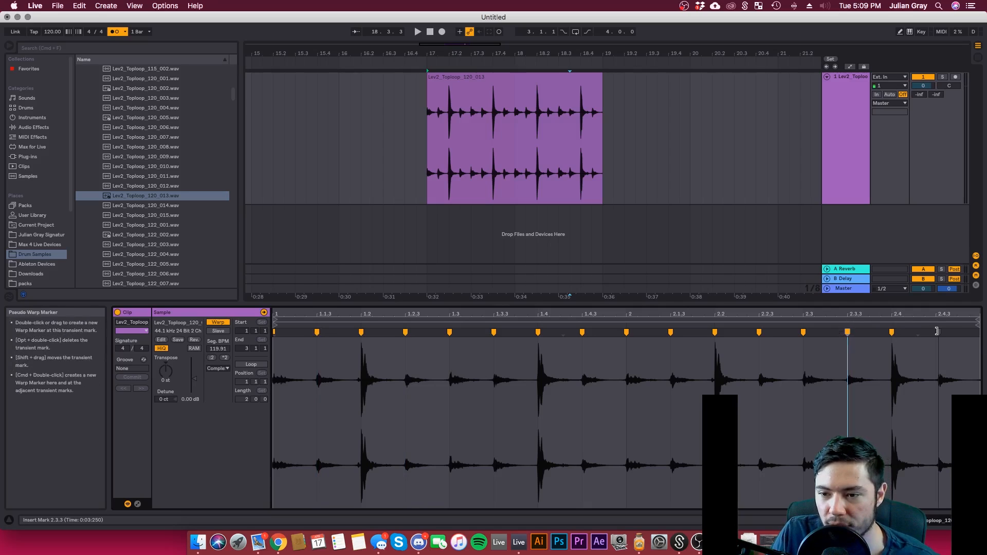
{"action": "double_click", "coordinate": [937, 332]}
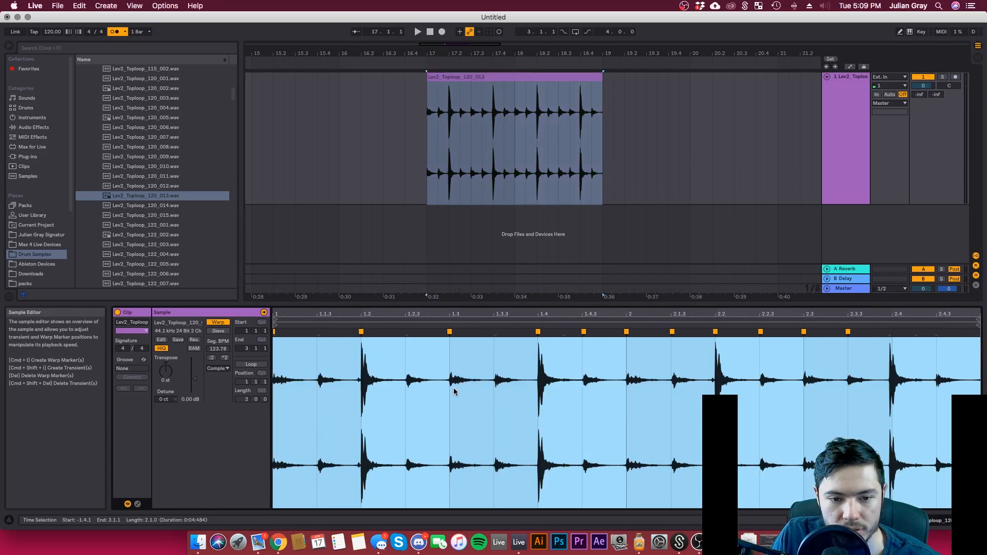
Step: Quantize the whole selected sample, and clear the selection by placing the insert mark at 1.4.1
{"action": "right_click", "coordinate": [454, 392]}
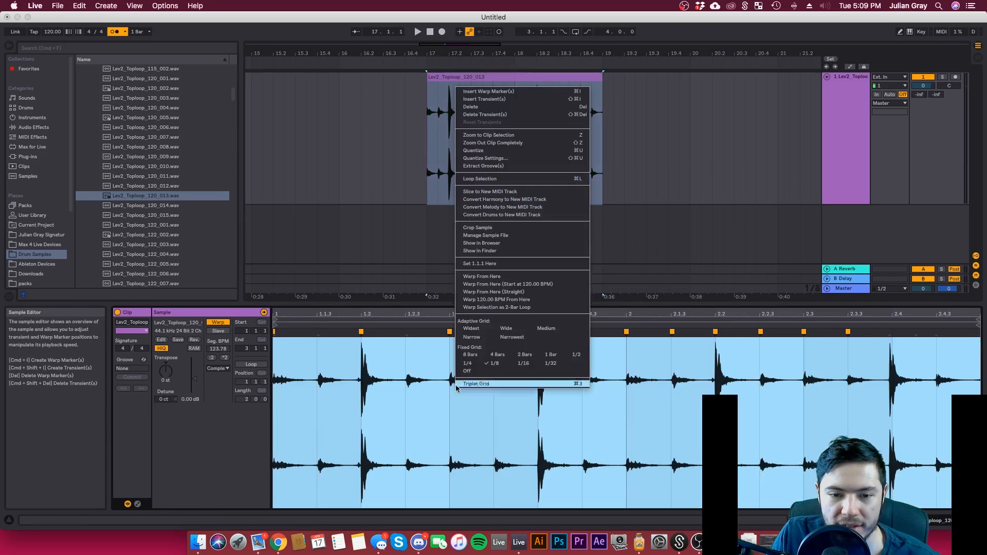
{"action": "left_click", "coordinate": [489, 151]}
{"action": "left_click", "coordinate": [520, 414]}
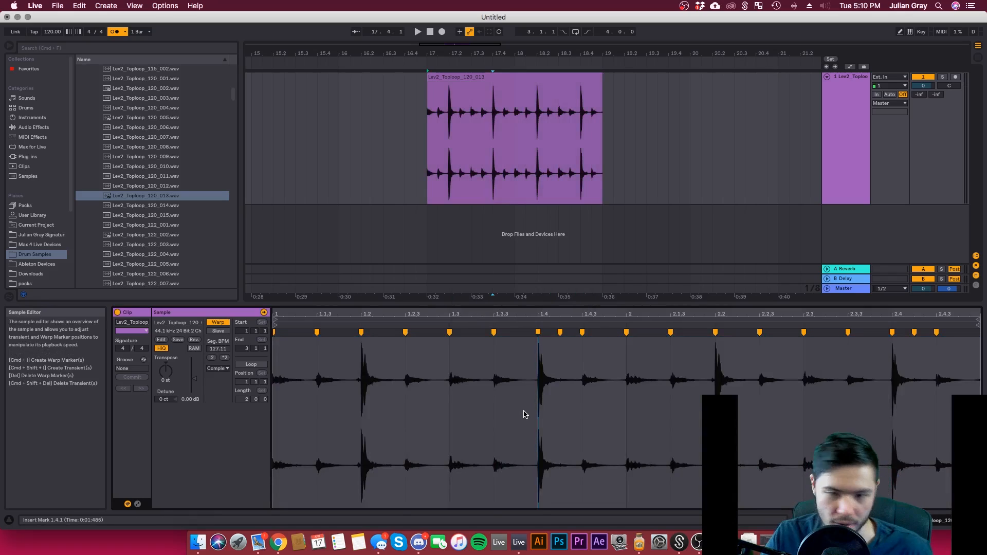
Step: Undo the quantizing and the added warp markers, and delete the warp marker at 1.2.1
{"action": "key", "text": "super+z"}
{"action": "key", "text": "super+z"}
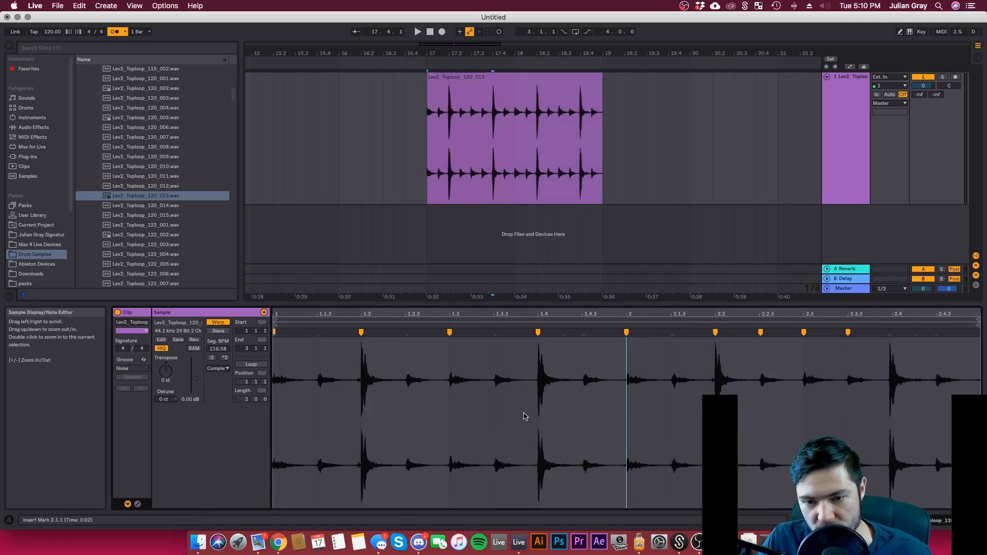
{"action": "key", "text": "super+z"}
{"action": "left_click_drag", "start_coordinate": [358, 332], "coordinate": [361, 332]}
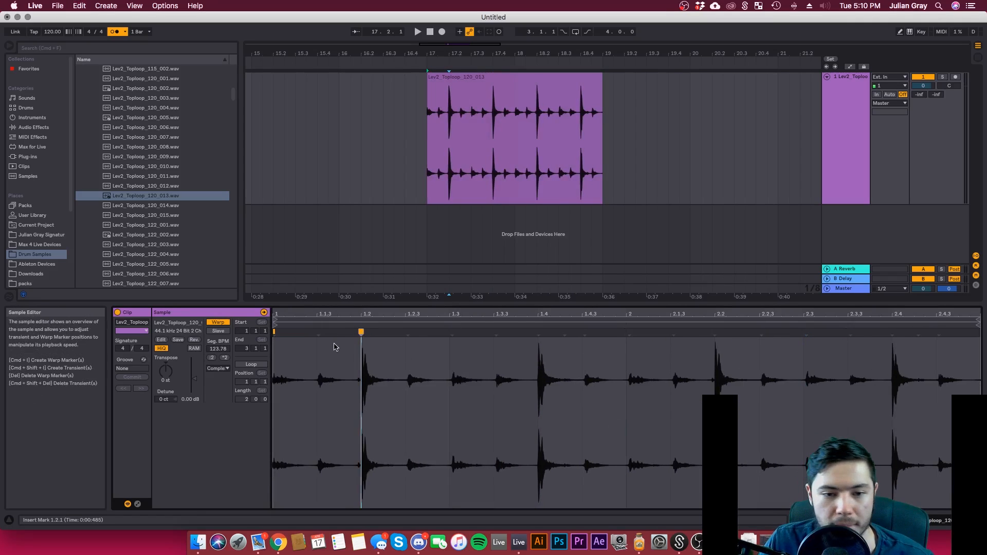
{"action": "double_click", "coordinate": [355, 332]}
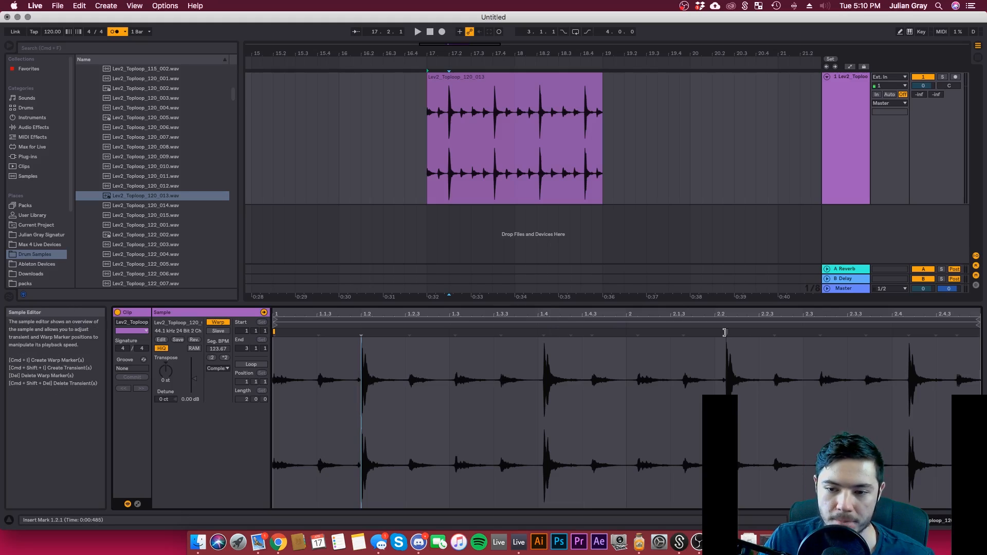
Step: Add warp markers on the four loudest hits, aligning them to 2.2.1, 2.4.1, 1.4.1 and 1.2.1
{"action": "left_click_drag", "start_coordinate": [724, 332], "coordinate": [715, 332]}
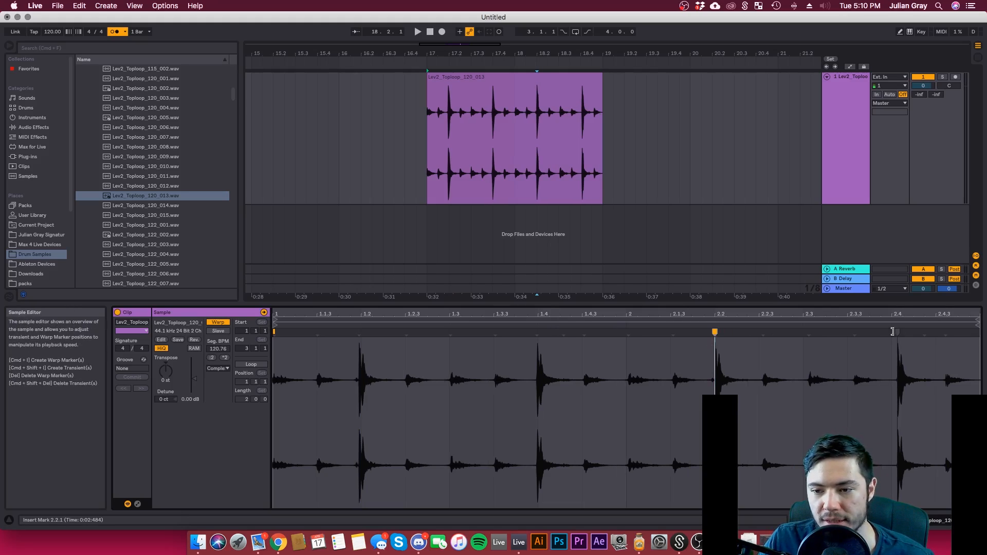
{"action": "left_click_drag", "start_coordinate": [893, 332], "coordinate": [891, 332]}
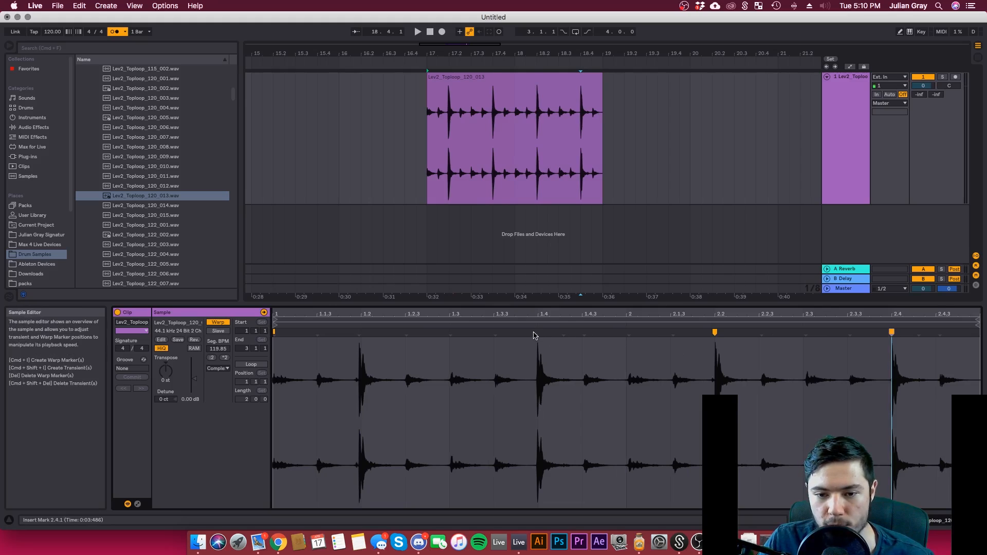
{"action": "left_click_drag", "start_coordinate": [533, 333], "coordinate": [537, 332]}
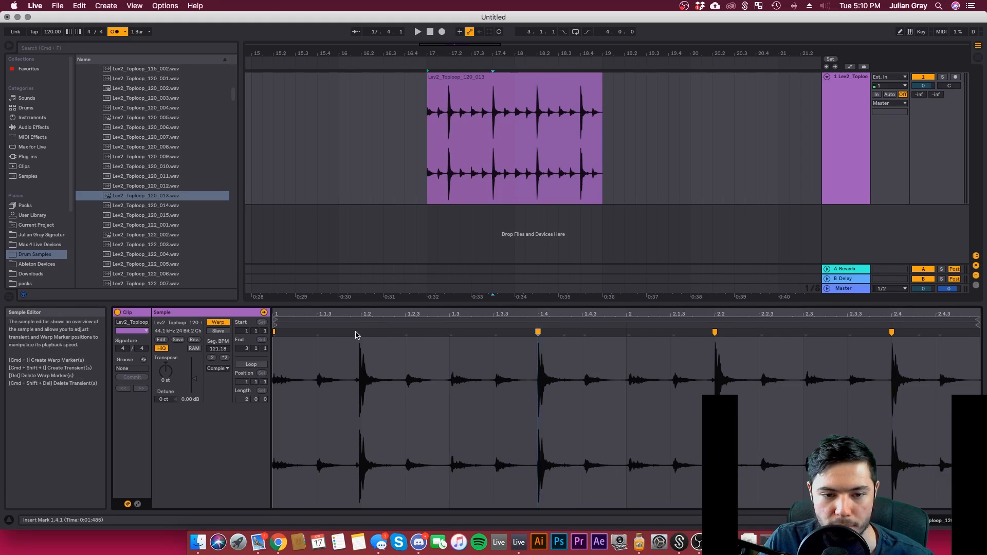
{"action": "left_click_drag", "start_coordinate": [359, 333], "coordinate": [360, 330]}
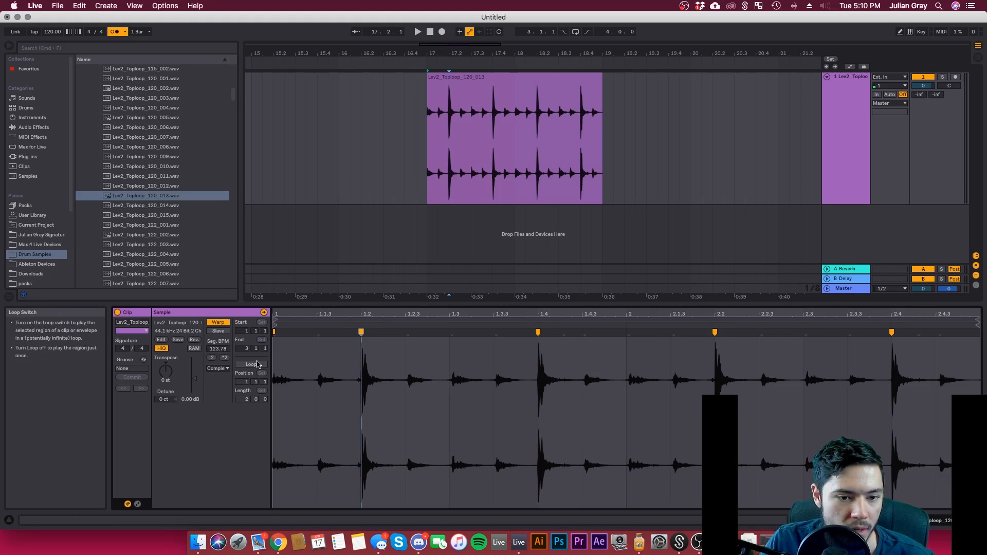
Step: Try doubling the sample's original tempo, play the stretched clip, and halve the tempo back
{"action": "left_click", "coordinate": [225, 359]}
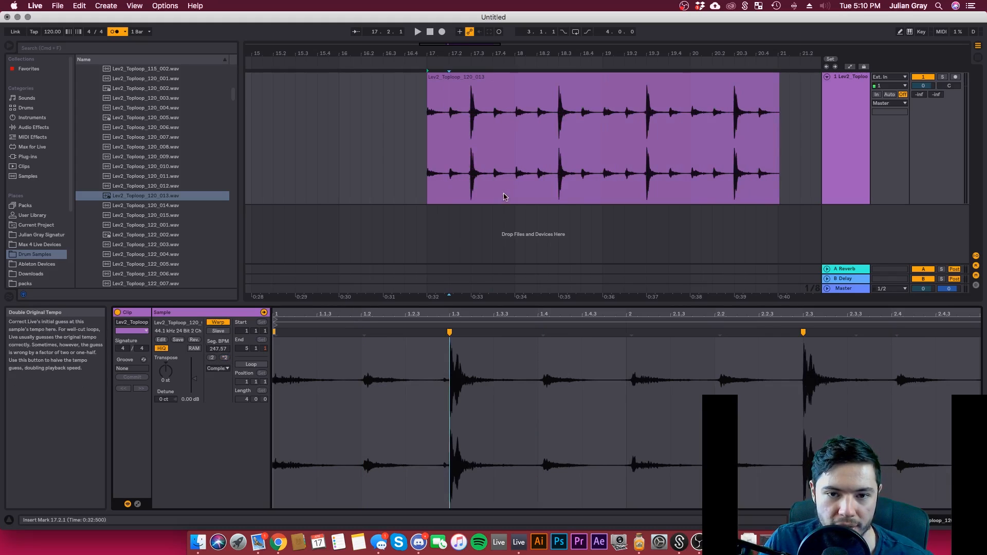
{"action": "key", "text": "space"}
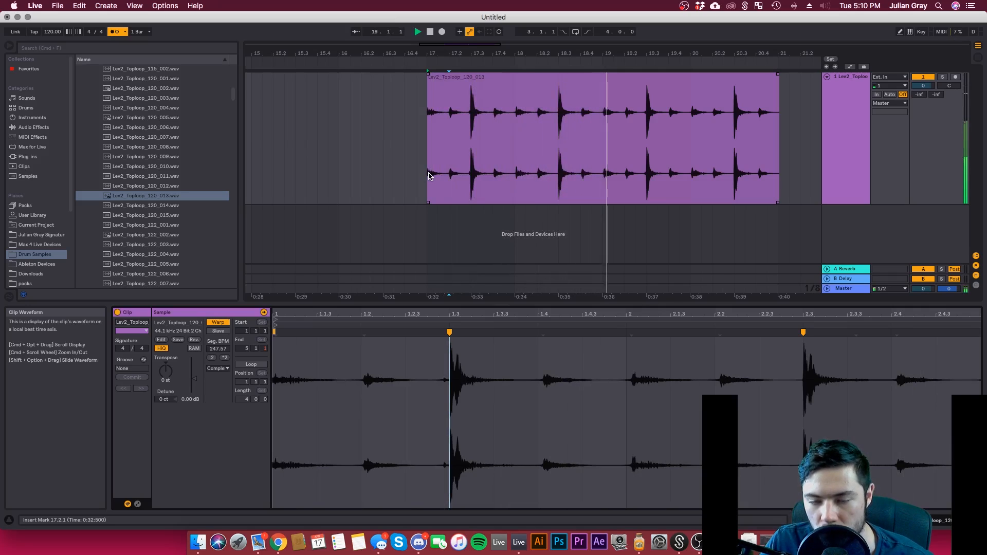
{"action": "left_click", "coordinate": [211, 358]}
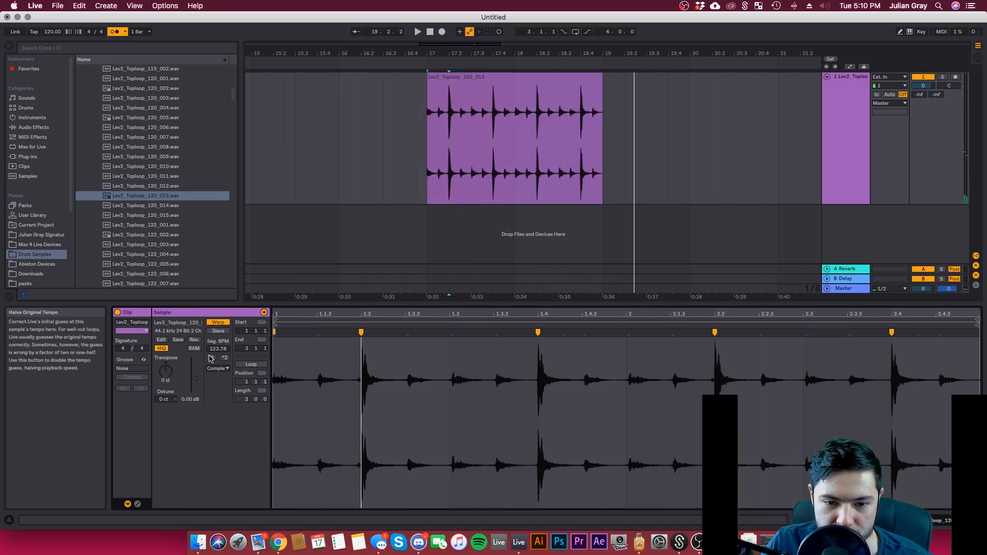
Step: Halve the sample's original tempo and play the shortened clip from 17.1.1
{"action": "left_click", "coordinate": [212, 357]}
{"action": "left_click", "coordinate": [425, 163]}
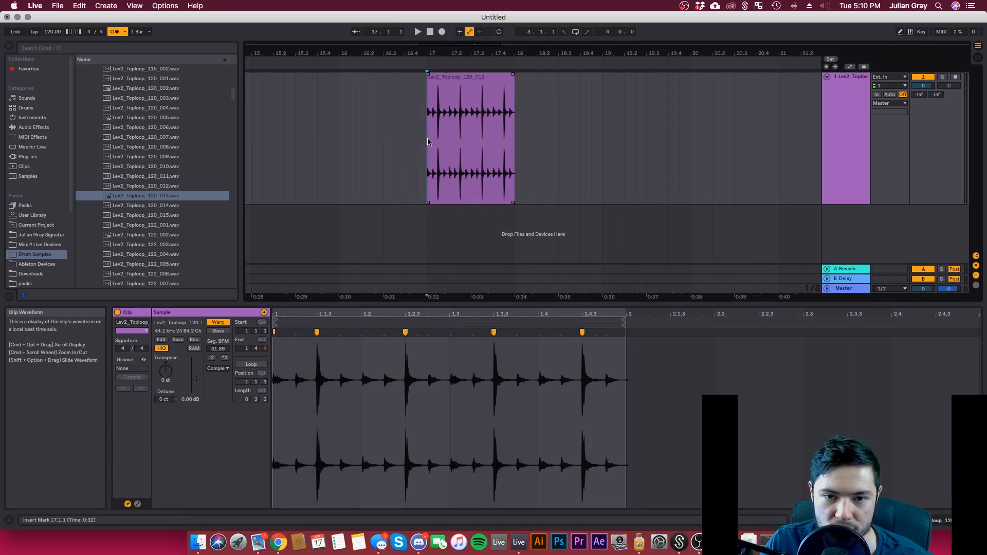
{"action": "key", "text": "space"}
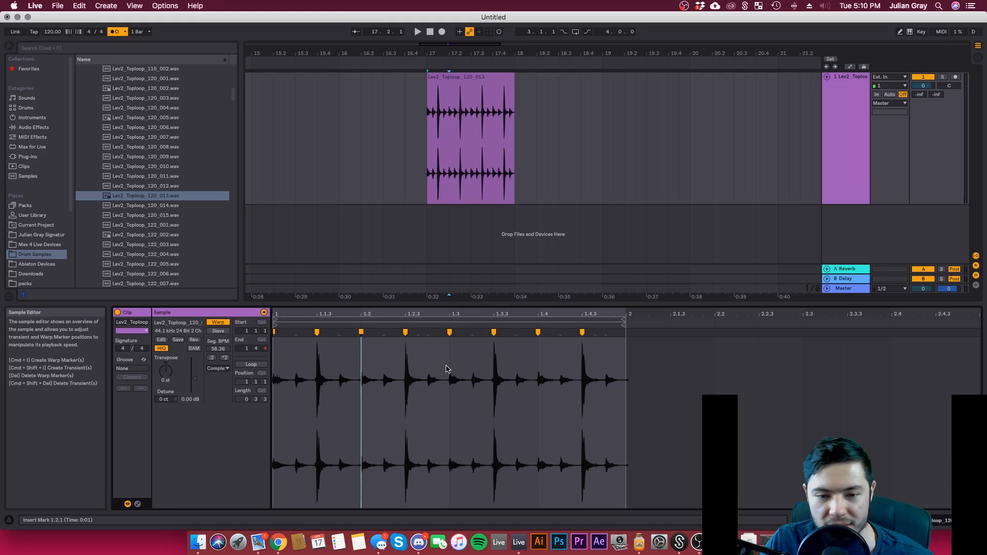
Step: Set the insert mark at 1.3.1 in the sample and change the clip's warp mode to Beats
{"action": "left_click", "coordinate": [446, 368]}
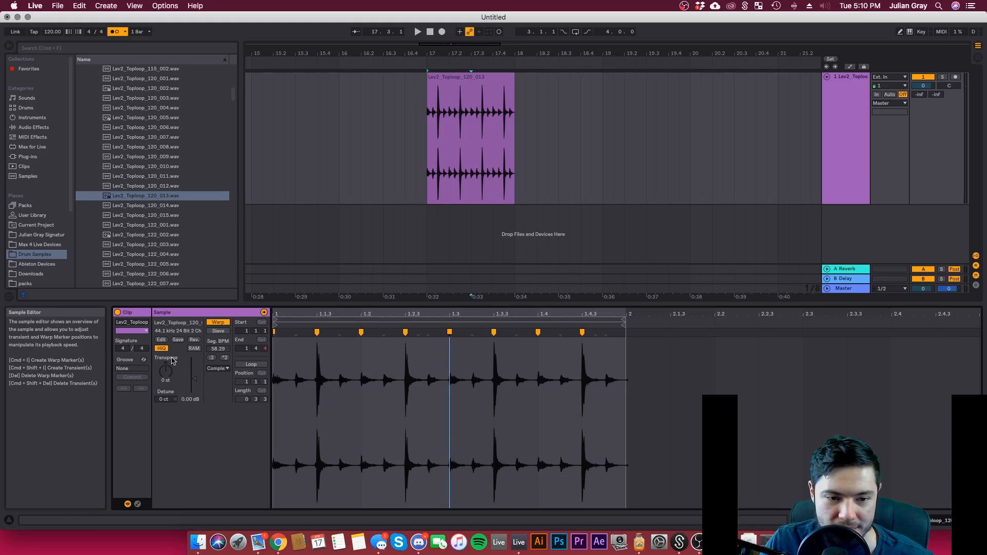
{"action": "left_click", "coordinate": [218, 368]}
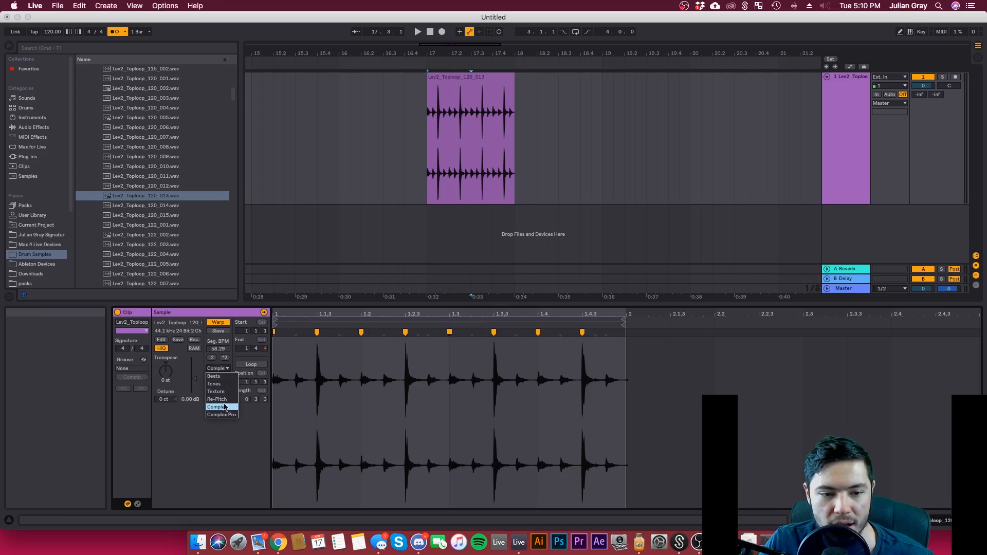
{"action": "left_click", "coordinate": [224, 377]}
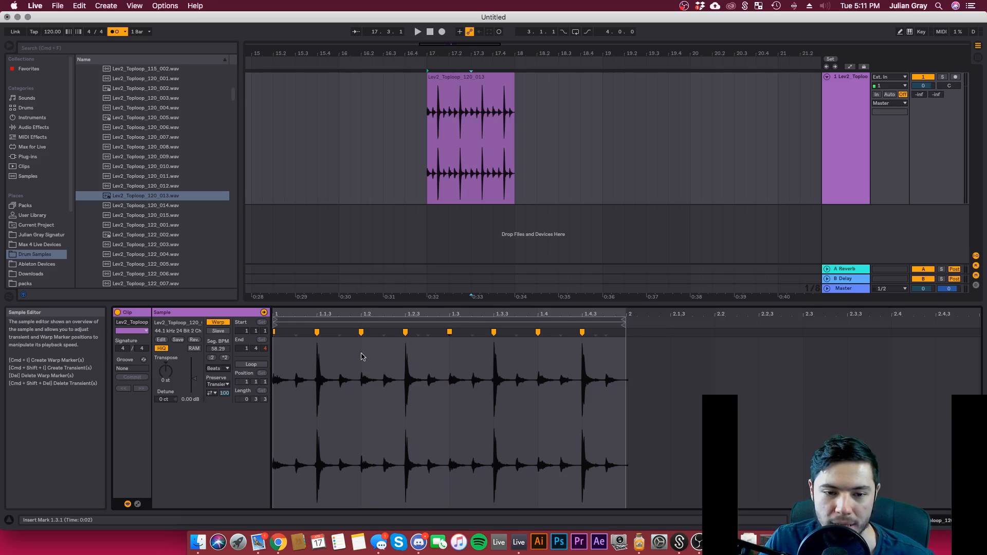
Step: Play the clip from 17.1.1 and set the Beats mode's Preserve option to 1 Bar
{"action": "left_click", "coordinate": [420, 166]}
{"action": "left_click", "coordinate": [428, 158]}
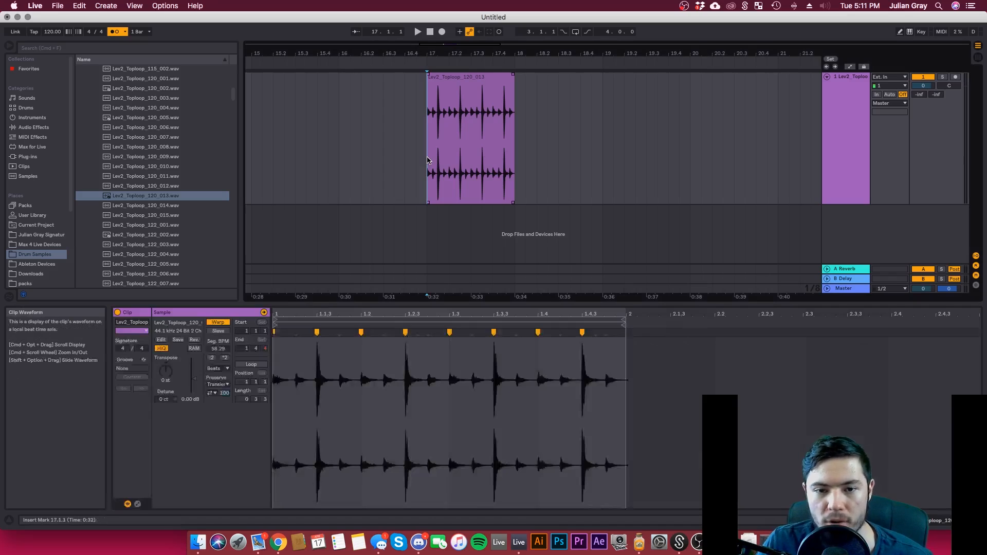
{"action": "key", "text": "space"}
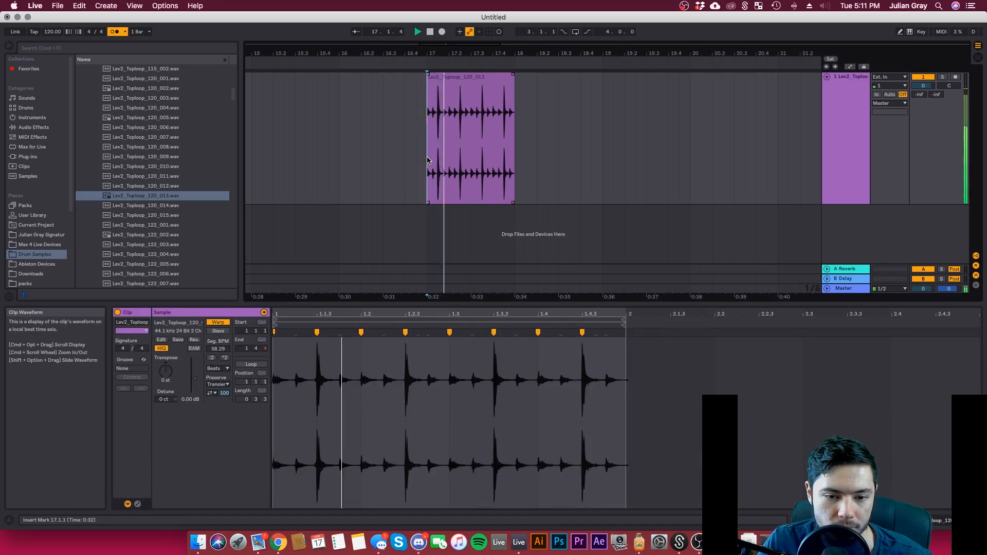
{"action": "left_click", "coordinate": [218, 384]}
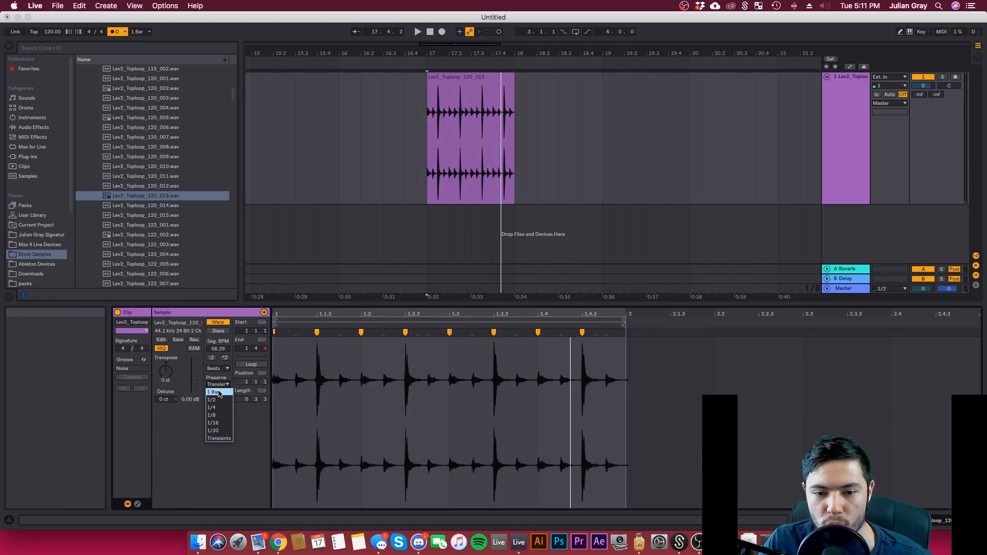
{"action": "left_click", "coordinate": [218, 392]}
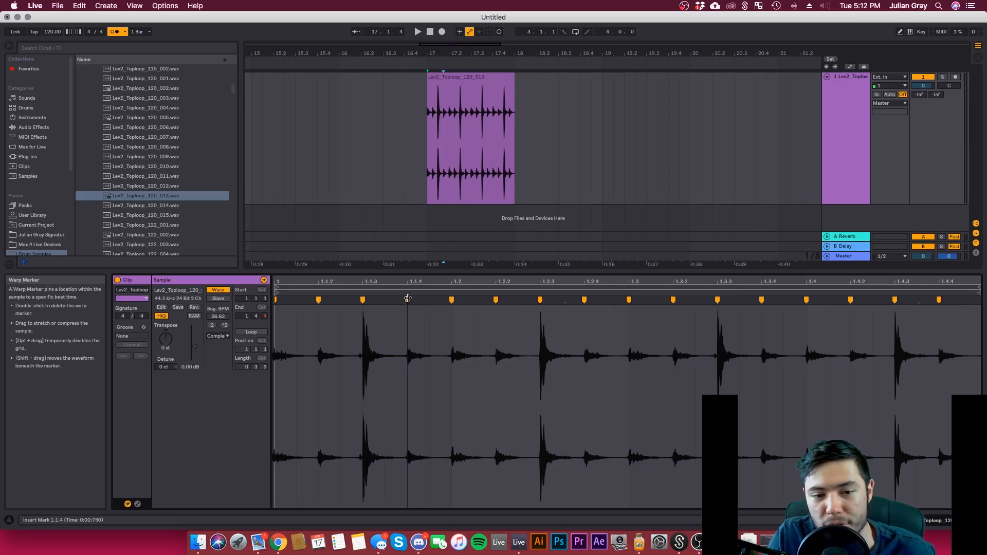
Step: Move the warp marker at 1.1.4 slightly later and the one at 2.2.1 to 2.2.3, playing the loop to hear the changed rhythm
{"action": "mouse_move", "coordinate": [408, 298]}
{"action": "left_mouse_down"}
{"action": "mouse_move", "coordinate": [362, 298]}
{"action": "mouse_move", "coordinate": [445, 299]}
{"action": "mouse_move", "coordinate": [429, 299]}
{"action": "left_mouse_up"}
{"action": "key", "text": "space"}
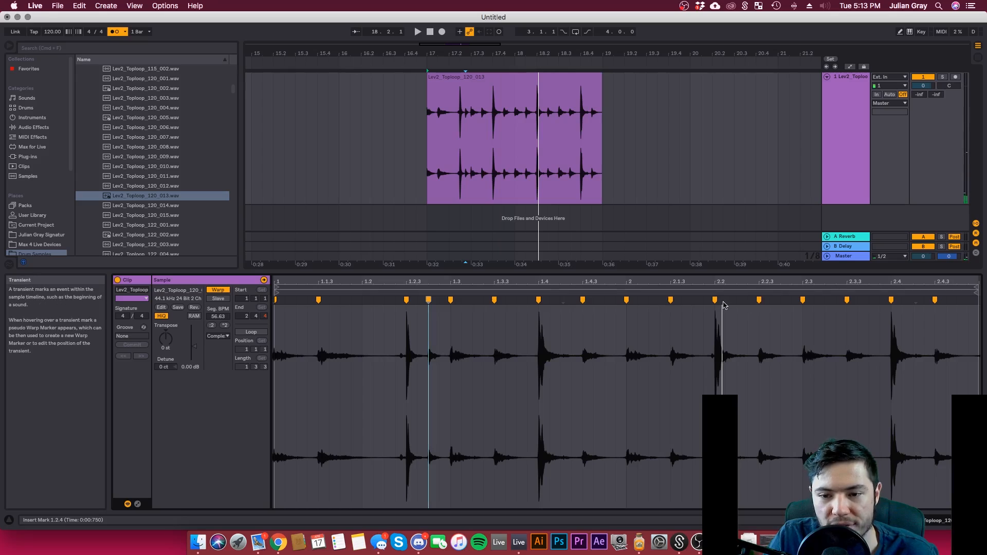
{"action": "mouse_move", "coordinate": [715, 300]}
{"action": "left_mouse_down"}
{"action": "mouse_move", "coordinate": [782, 300]}
{"action": "mouse_move", "coordinate": [759, 327]}
{"action": "left_mouse_up"}
{"action": "key", "text": "space"}
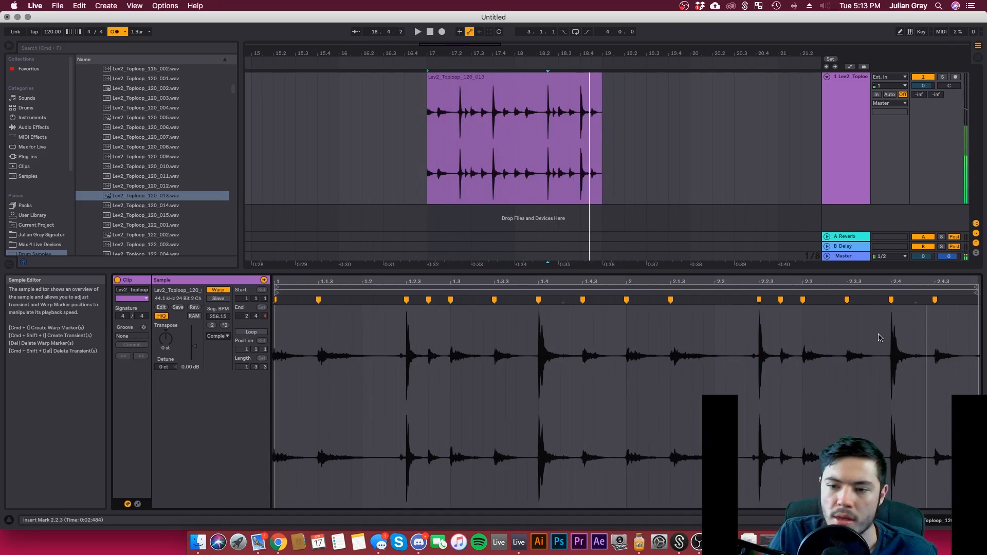
Step: Try an extra warp marker between 2.1.3 and 2.2.1 pulled towards 2.1.3, audition the loop, and undo the marker changes
{"action": "double_click", "coordinate": [703, 300]}
{"action": "mouse_move", "coordinate": [702, 301]}
{"action": "left_mouse_down"}
{"action": "mouse_move", "coordinate": [783, 299]}
{"action": "mouse_move", "coordinate": [535, 333]}
{"action": "mouse_move", "coordinate": [692, 341]}
{"action": "mouse_move", "coordinate": [681, 353]}
{"action": "mouse_move", "coordinate": [697, 350]}
{"action": "mouse_move", "coordinate": [684, 354]}
{"action": "mouse_move", "coordinate": [691, 298]}
{"action": "left_mouse_up"}
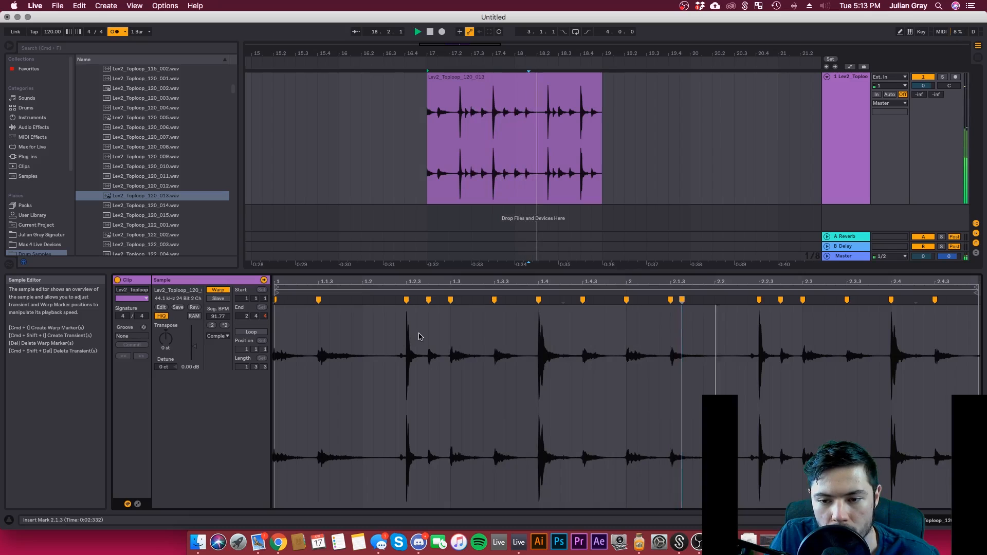
{"action": "key", "text": "space"}
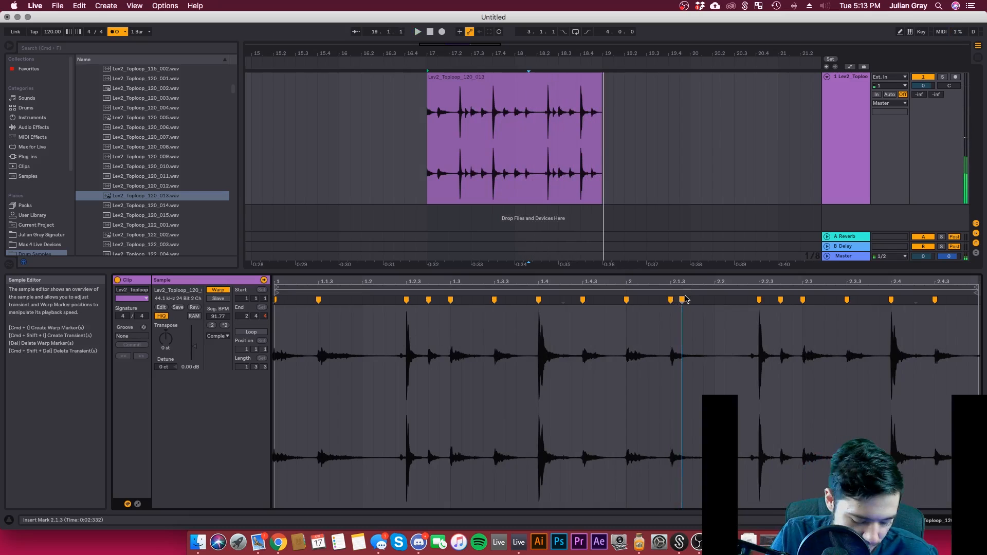
{"action": "key", "text": "super+z"}
{"action": "key", "text": "super+z"}
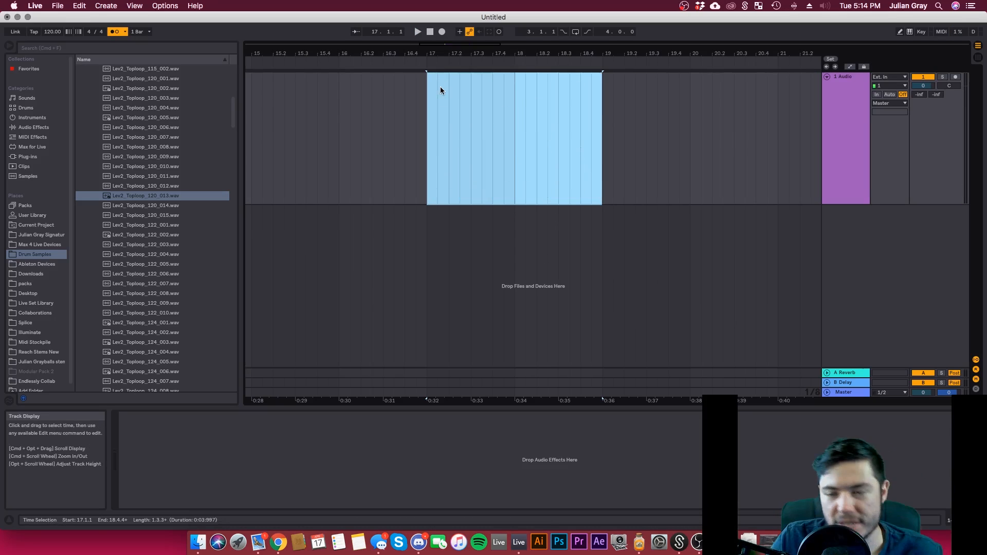
Step: Set the insert mark at 17.1.1 and open the Song - Nuked Love 132bpm D folder in the Zara Taylor In Pieces sample pack
{"action": "left_click", "coordinate": [416, 148]}
{"action": "key", "text": "super+z"}
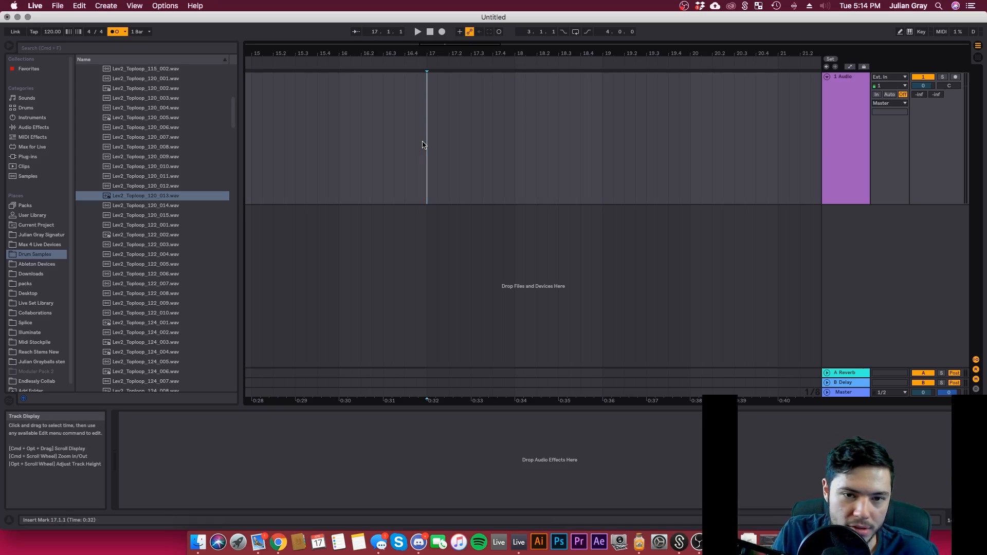
{"action": "scroll", "coordinate": [112, 175], "scroll_direction": "up", "scroll_amount": 10}
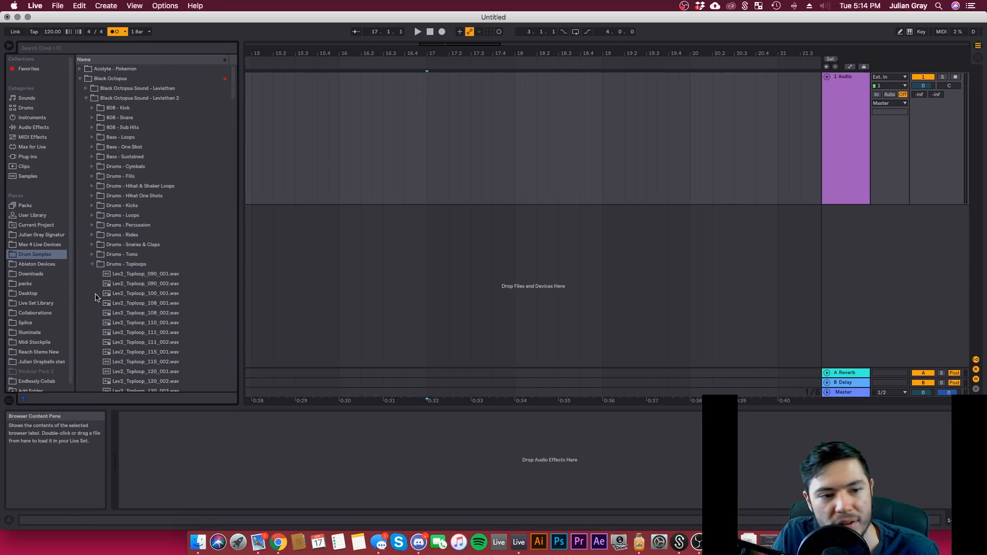
{"action": "left_click", "coordinate": [92, 264]}
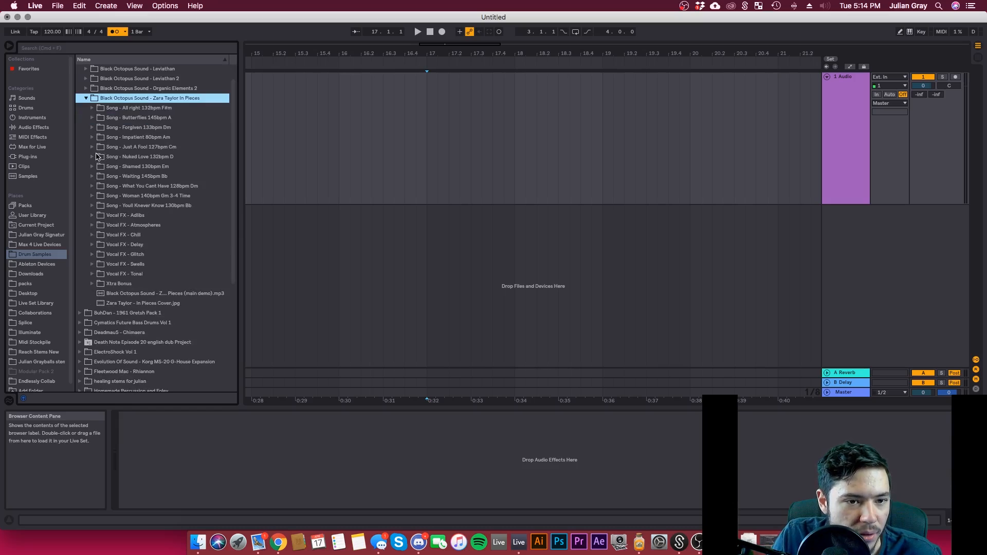
{"action": "left_click", "coordinate": [92, 157]}
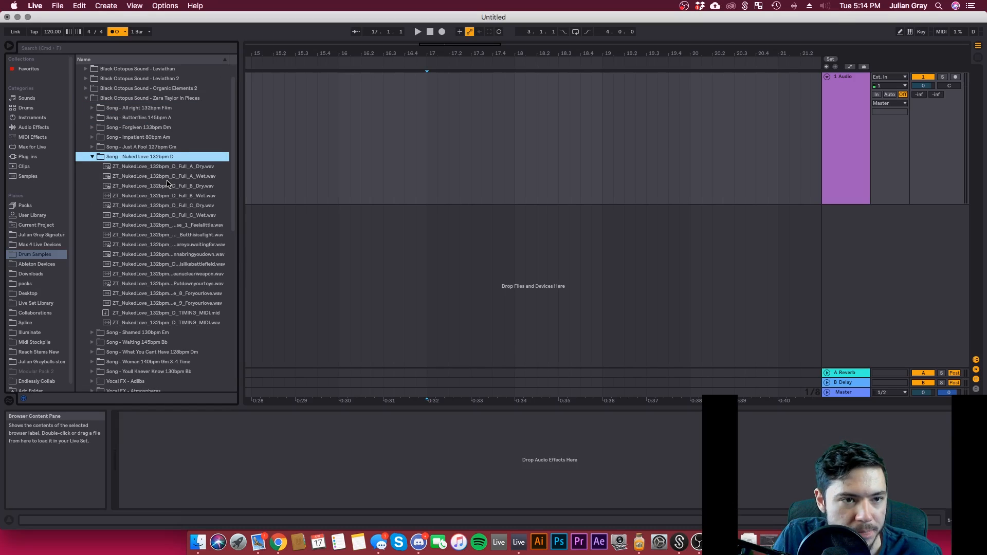
Step: Try ZT_NukedLove_132bpm_D_Full_A_Wet.wav on the audio track at 17.1.1, play its vocals, and undo the placement
{"action": "left_click_drag", "start_coordinate": [154, 176], "coordinate": [426, 114]}
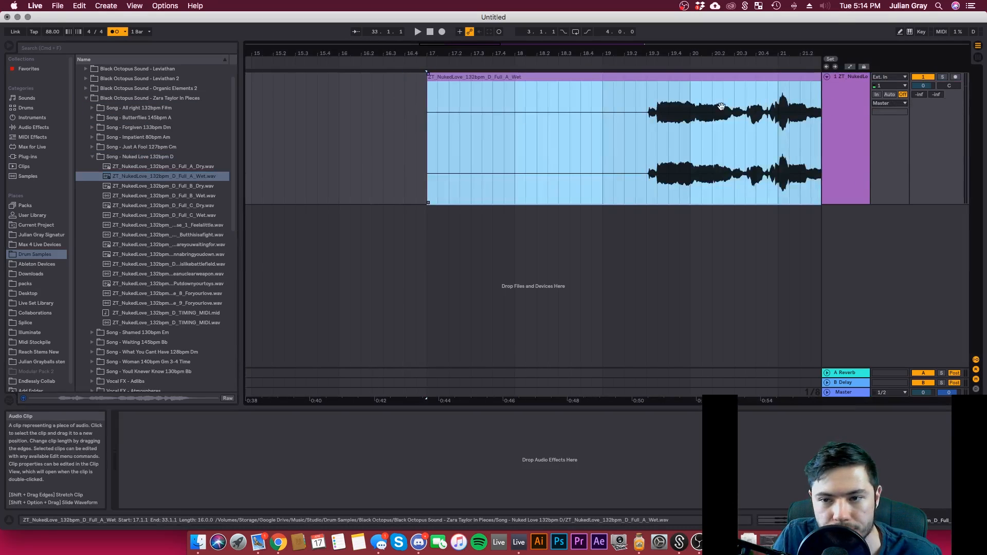
{"action": "left_click", "coordinate": [656, 148]}
{"action": "left_click_drag", "start_coordinate": [450, 44], "coordinate": [471, 45]}
{"action": "left_click", "coordinate": [484, 120]}
{"action": "key", "text": "space"}
{"action": "left_click", "coordinate": [516, 81]}
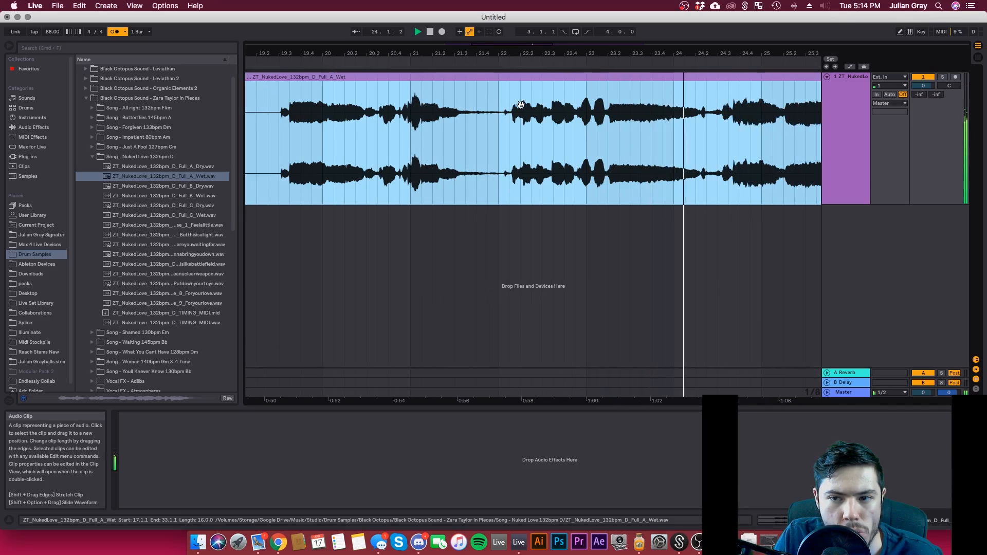
{"action": "key", "text": "super+z"}
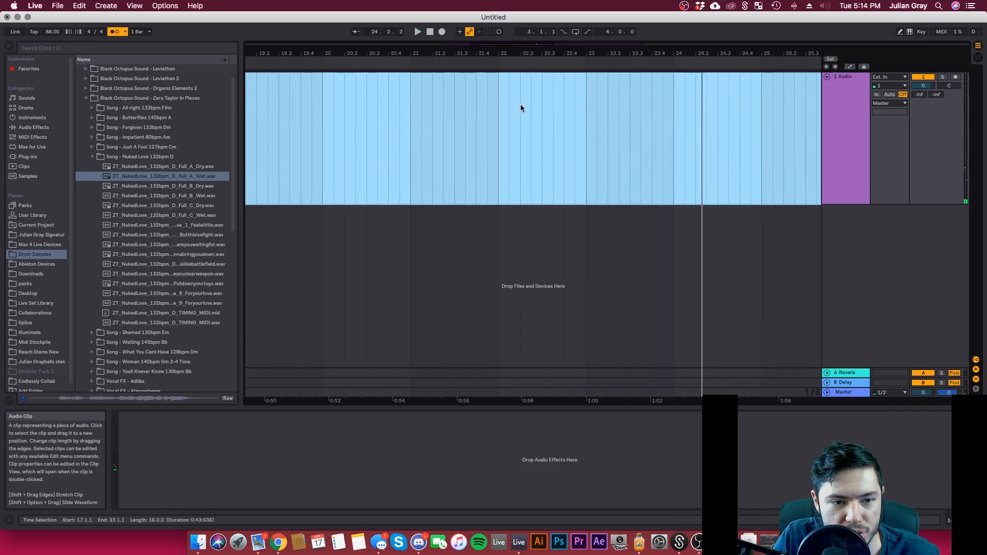
Step: Widen the browser and place ZT_NukedLove_132bpm_D_Full_A_Dry.wav on the audio track at 20.1.1
{"action": "left_click_drag", "start_coordinate": [241, 197], "coordinate": [347, 197]}
{"action": "left_click_drag", "start_coordinate": [186, 166], "coordinate": [431, 168]}
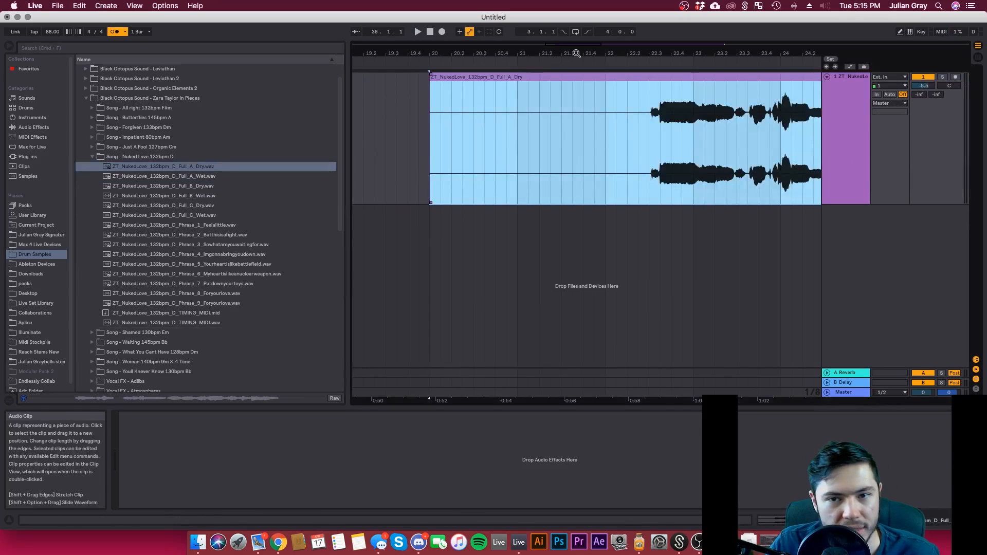
{"action": "left_click_drag", "start_coordinate": [583, 54], "coordinate": [660, 15]}
{"action": "left_click", "coordinate": [486, 163]}
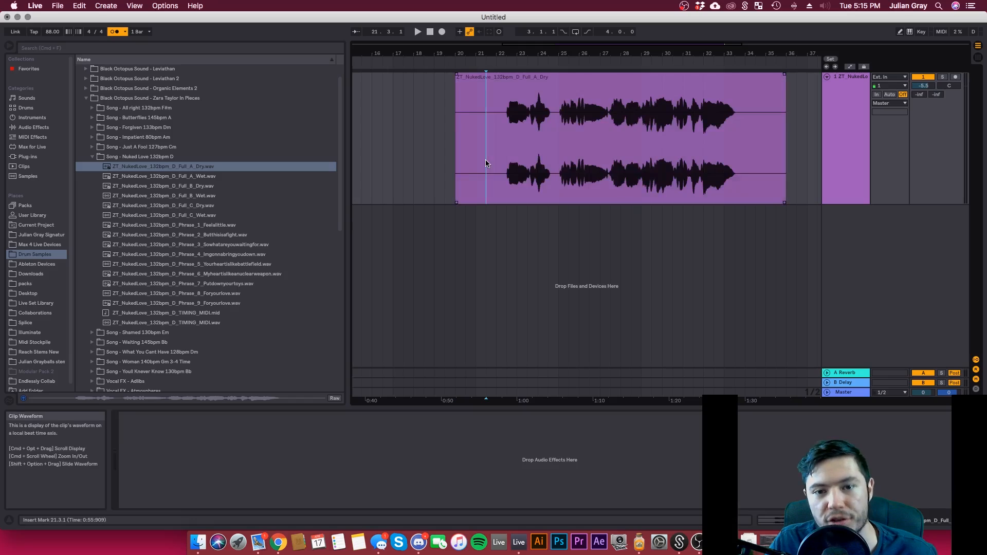
Step: Move the dry vocal clip to start at 17.1.1 and set the insert mark at its beginning
{"action": "left_click", "coordinate": [509, 147]}
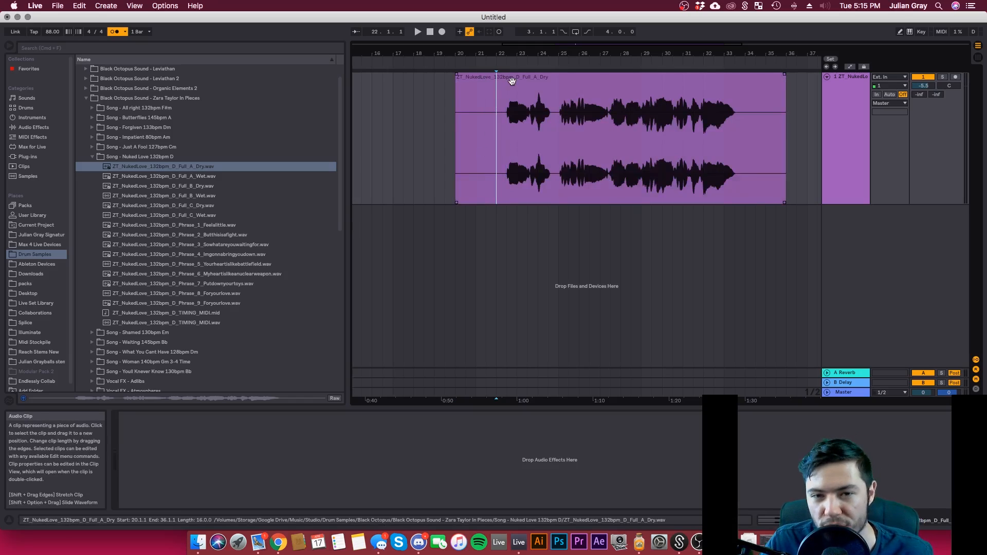
{"action": "left_click_drag", "start_coordinate": [512, 79], "coordinate": [450, 97]}
{"action": "left_click", "coordinate": [389, 141]}
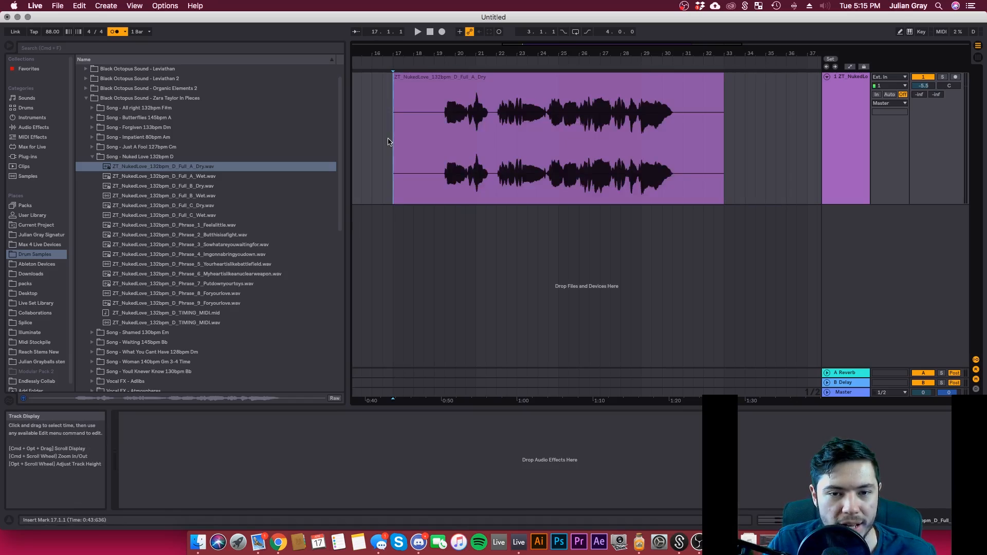
Step: Play the dry vocal clip from 19.1.1 and open its sample details
{"action": "left_click_drag", "start_coordinate": [425, 45], "coordinate": [424, 50]}
{"action": "left_click", "coordinate": [558, 45]}
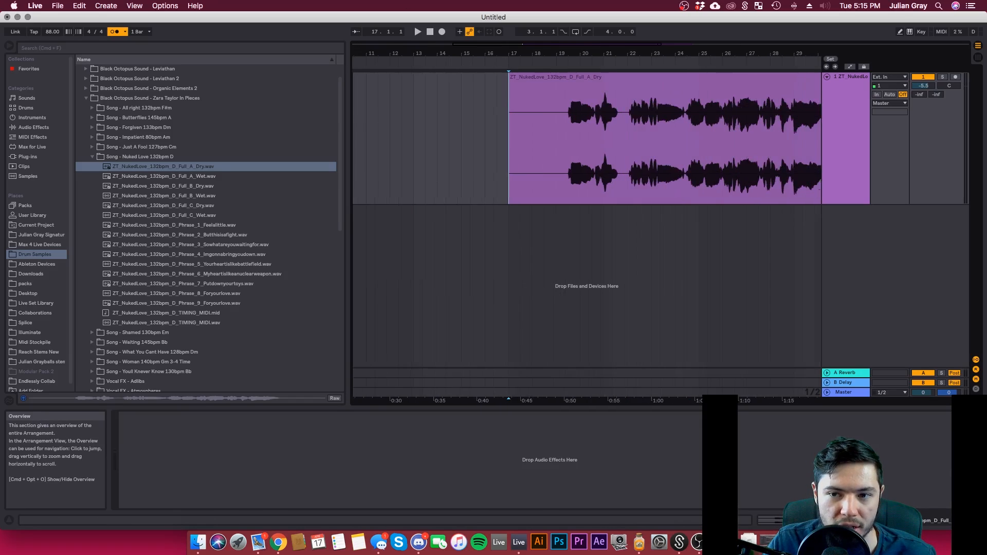
{"action": "left_click", "coordinate": [557, 116]}
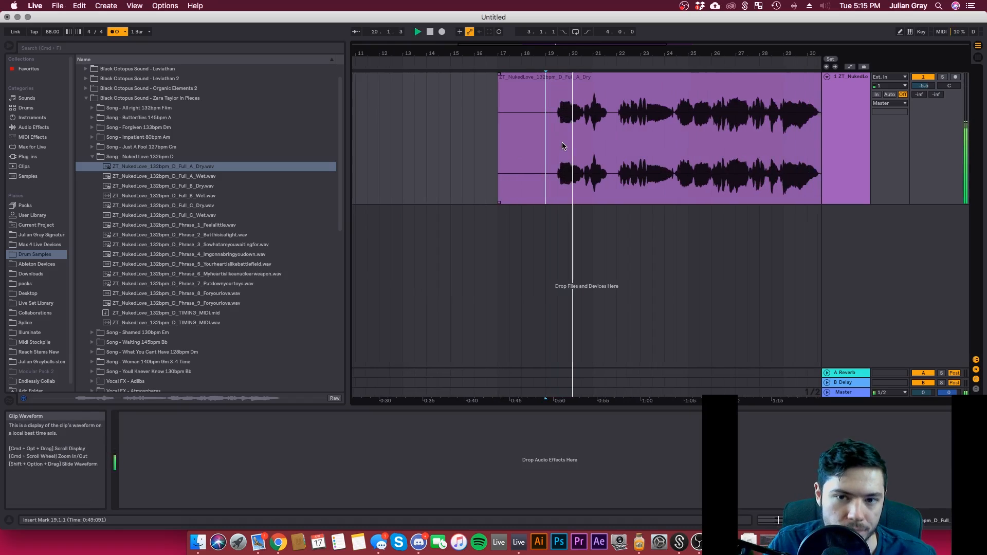
{"action": "left_click", "coordinate": [575, 101]}
{"action": "double_click", "coordinate": [575, 100]}
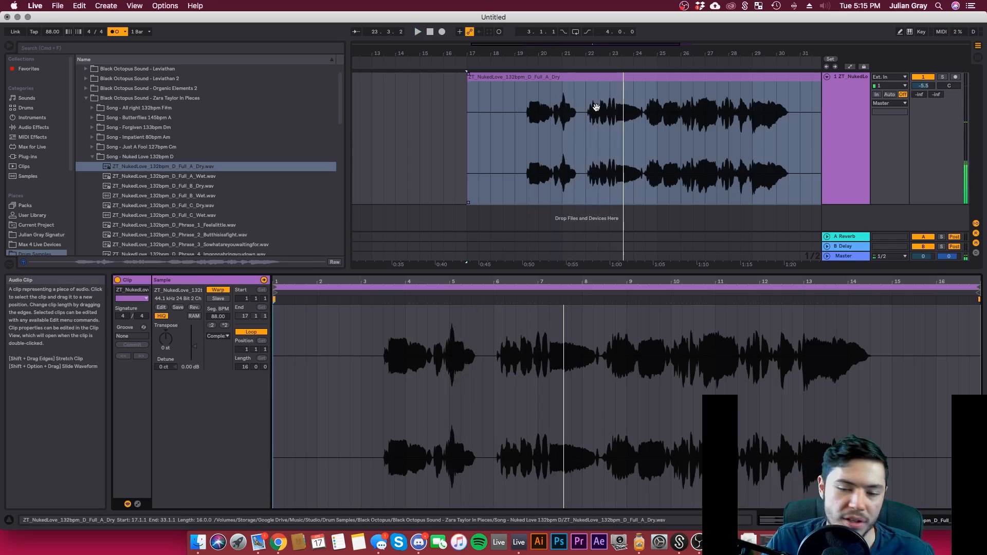
{"action": "key", "text": "space"}
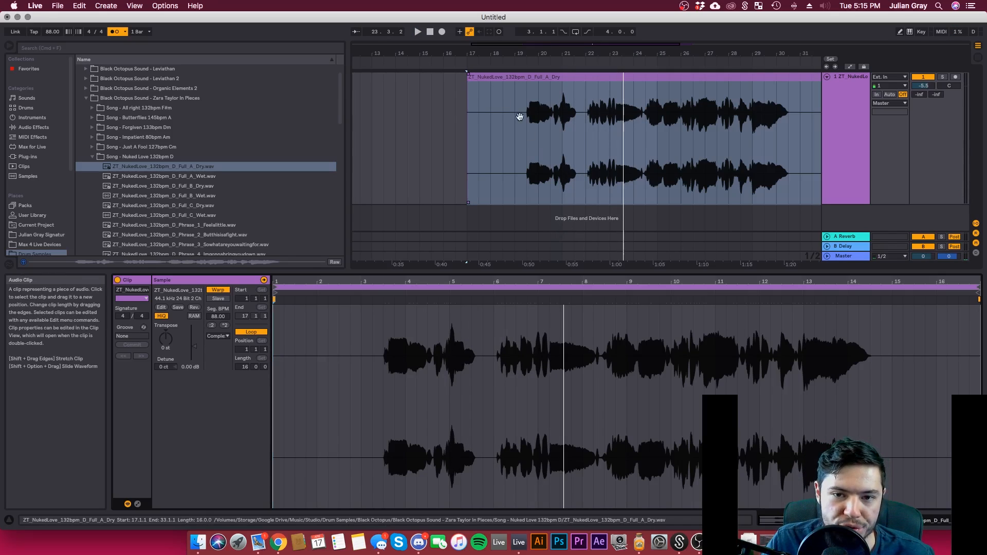
Step: Try warping the dry vocal's first phrase with warp markers moved to the grid at 3.3.1 and 5.1.1
{"action": "double_click", "coordinate": [517, 153]}
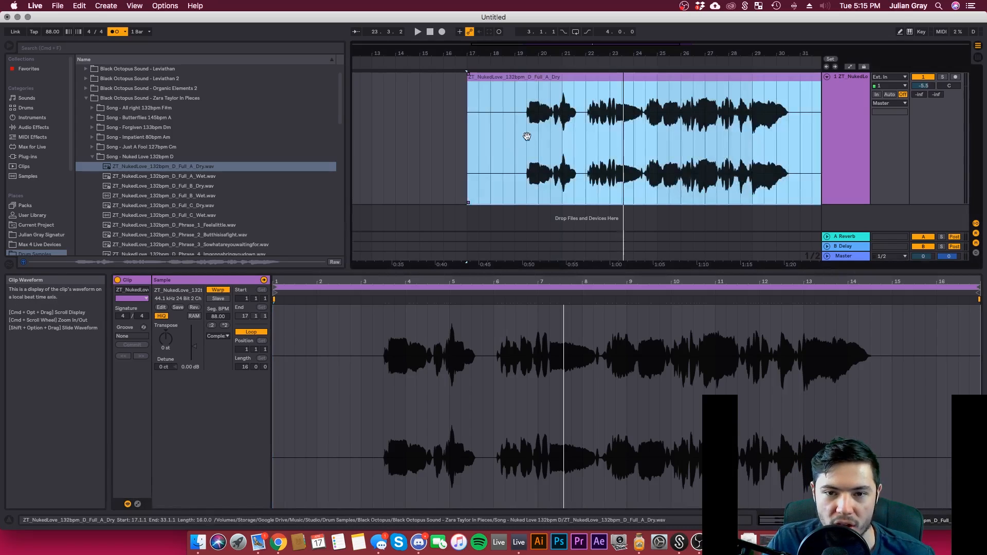
{"action": "left_click_drag", "start_coordinate": [793, 521], "coordinate": [793, 538]}
{"action": "left_click_drag", "start_coordinate": [484, 282], "coordinate": [822, 281]}
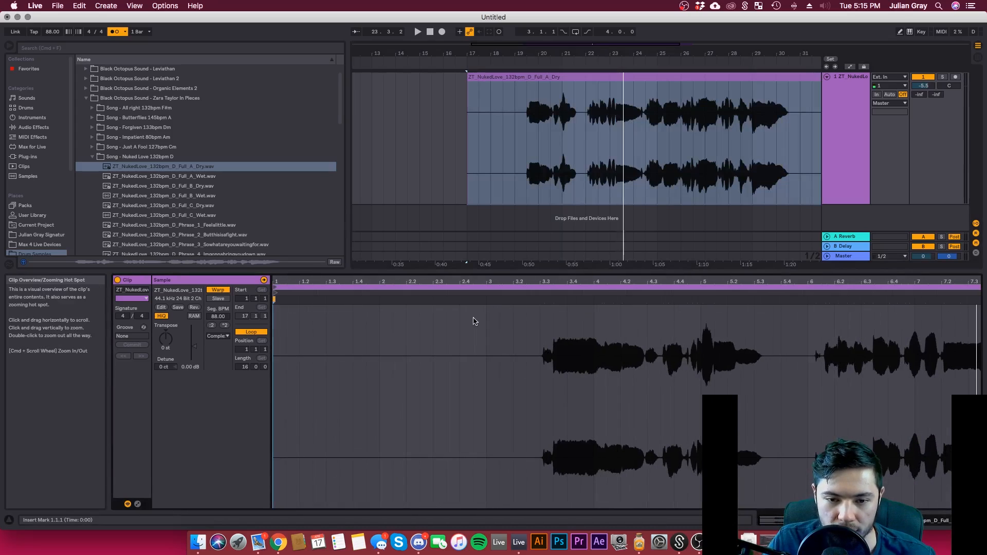
{"action": "left_click", "coordinate": [553, 300]}
{"action": "left_click_drag", "start_coordinate": [545, 303], "coordinate": [535, 304]}
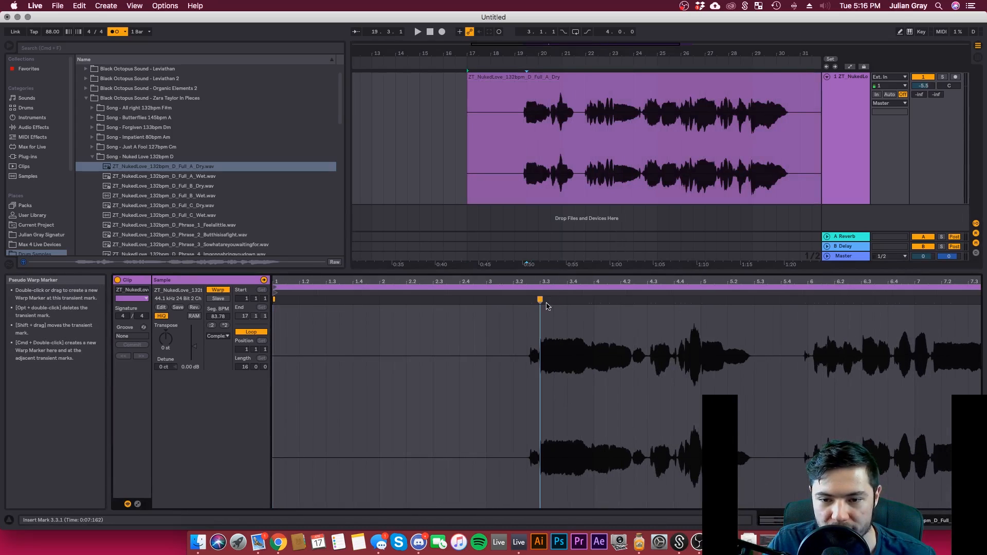
{"action": "mouse_move", "coordinate": [704, 296]}
{"action": "left_mouse_down"}
{"action": "mouse_move", "coordinate": [735, 296]}
{"action": "mouse_move", "coordinate": [701, 296]}
{"action": "left_mouse_up"}
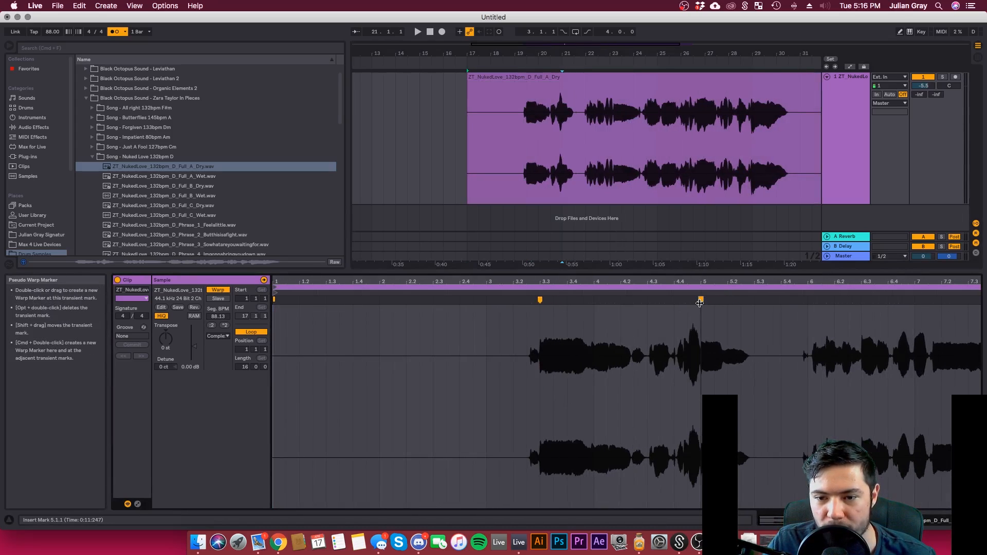
Step: Remove the two added warp markers from the dry vocal and show its full waveform
{"action": "double_click", "coordinate": [541, 299]}
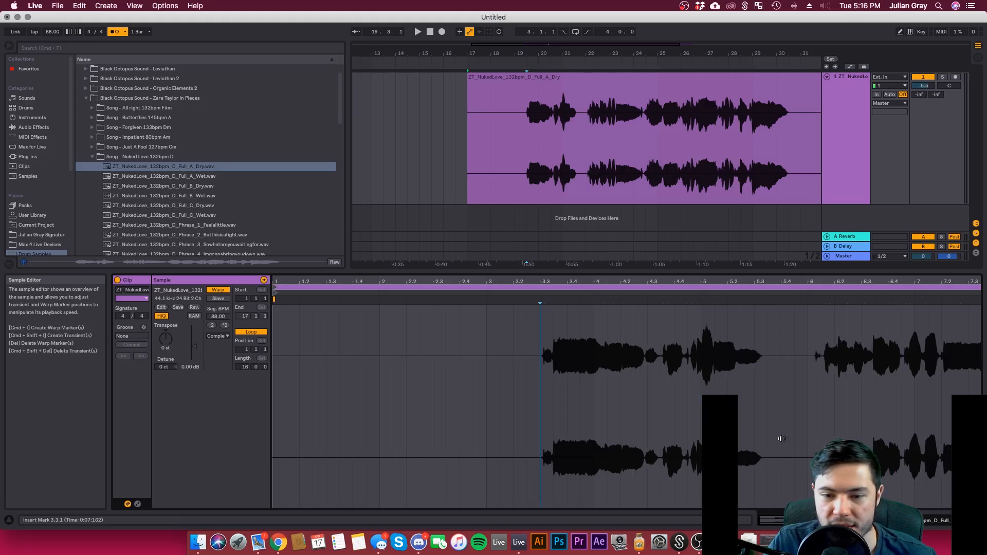
{"action": "double_click", "coordinate": [843, 520]}
{"action": "left_click", "coordinate": [836, 356]}
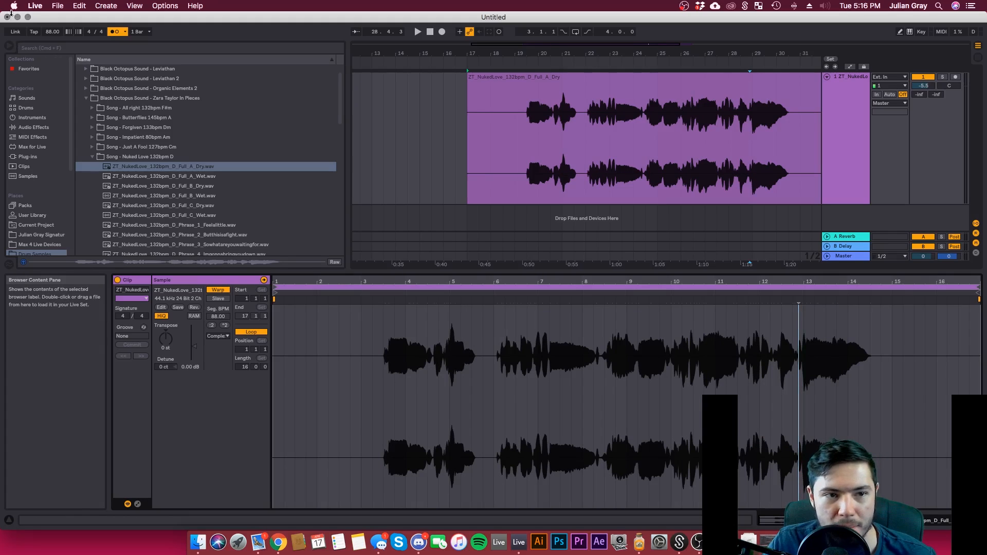
Step: Delete the dry vocal clip from the audio track and set the insert mark at 17.1.1
{"action": "left_click", "coordinate": [574, 97]}
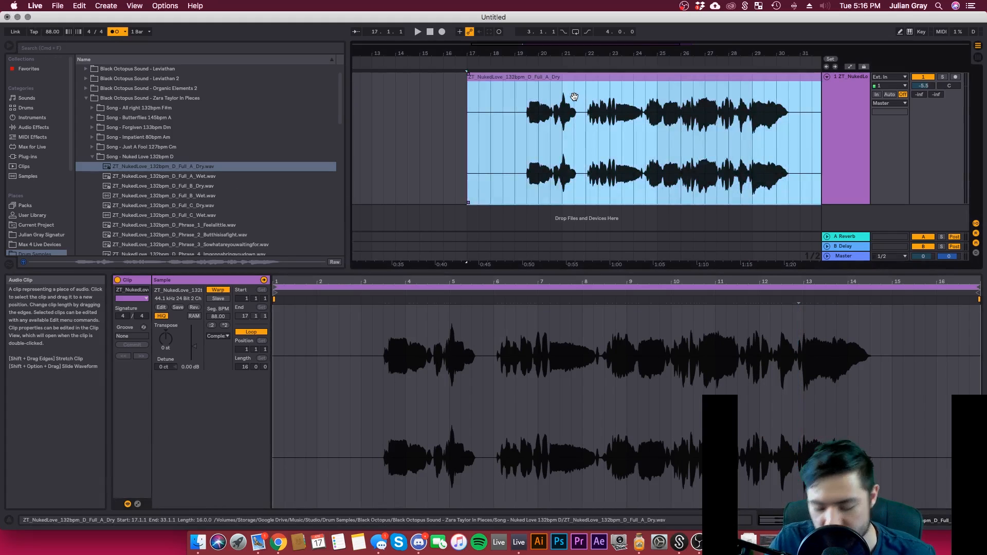
{"action": "key", "text": "Delete"}
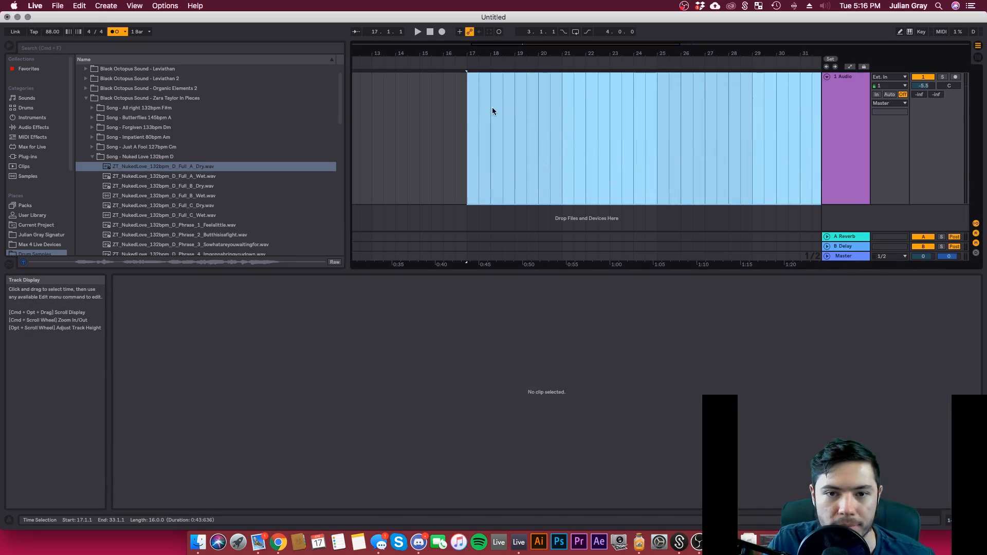
{"action": "left_click", "coordinate": [454, 128]}
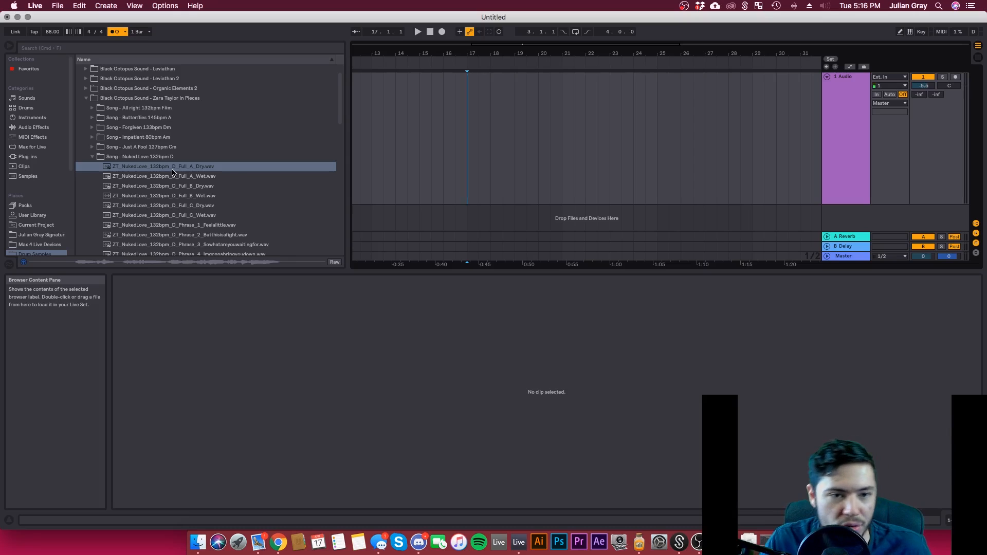
Step: Place ZT_NukedLove_132bpm_D_Full_A_Dry.wav at 17.1.1 again and try warp markers at 3.3.1 and 5.1.1
{"action": "left_click_drag", "start_coordinate": [174, 169], "coordinate": [467, 157]}
{"action": "left_click", "coordinate": [382, 304]}
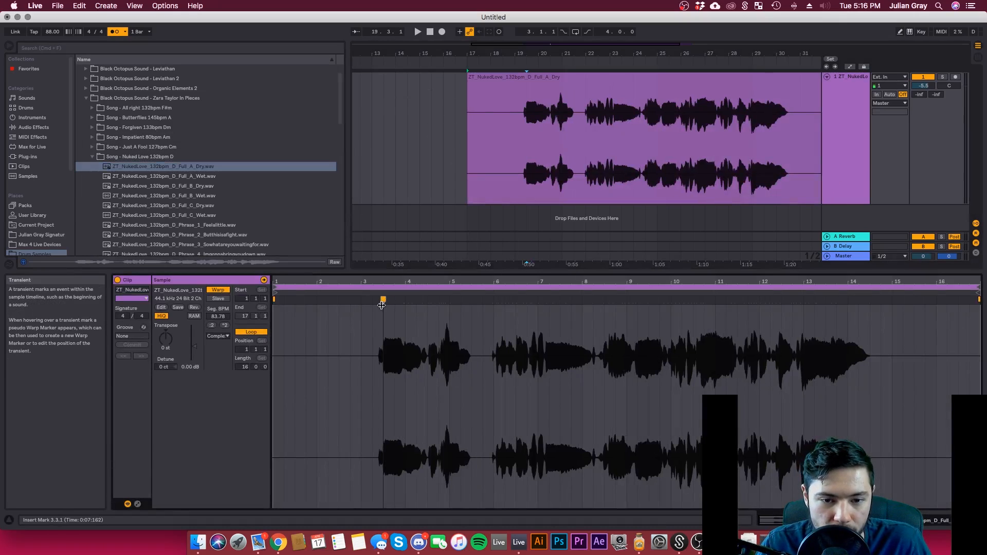
{"action": "mouse_move", "coordinate": [450, 297]}
{"action": "left_mouse_down"}
{"action": "mouse_move", "coordinate": [416, 295]}
{"action": "mouse_move", "coordinate": [452, 295]}
{"action": "left_mouse_up"}
Step: Remove both trial warp markers and delete the vocal clip from the audio track
{"action": "double_click", "coordinate": [450, 300]}
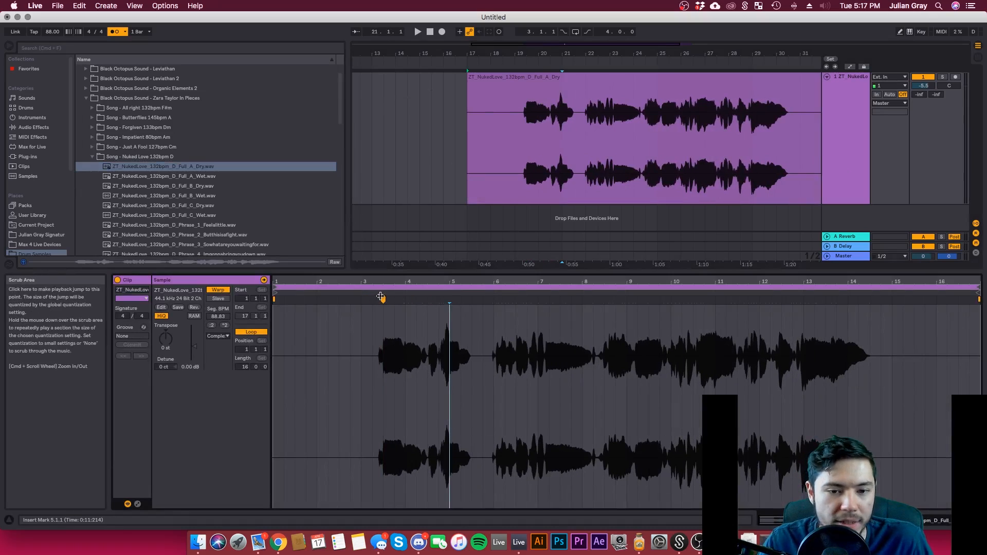
{"action": "double_click", "coordinate": [383, 299]}
{"action": "left_click", "coordinate": [505, 78]}
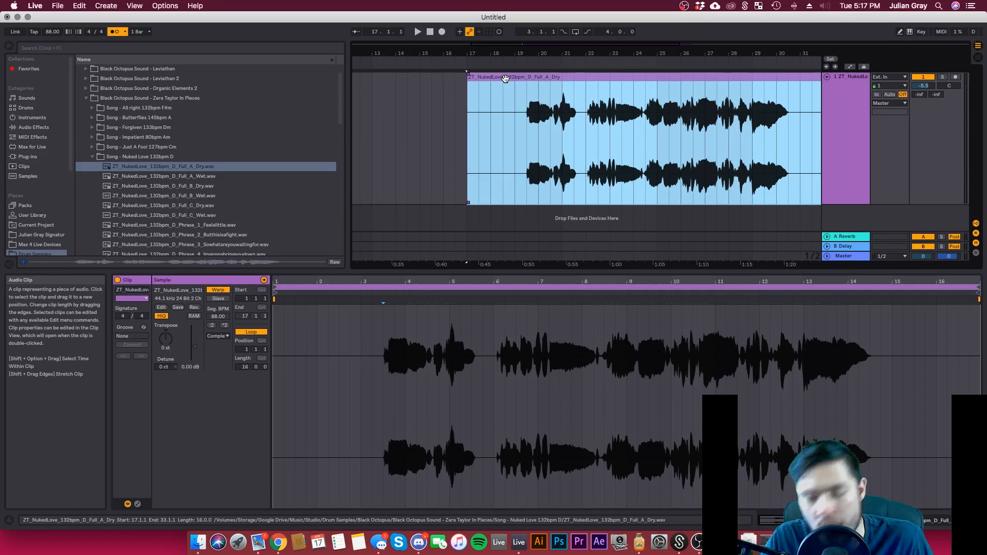
{"action": "key", "text": "Delete"}
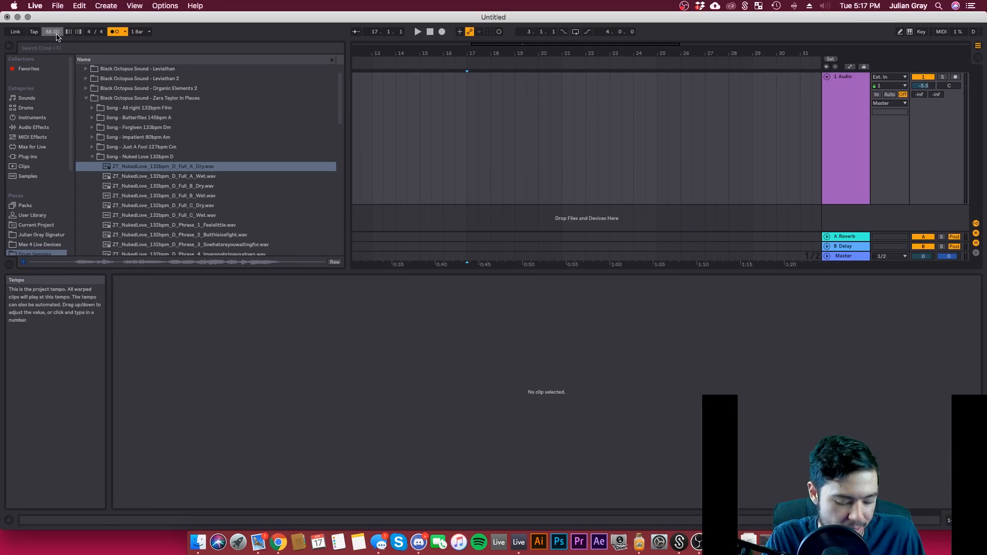
Step: Set the project tempo to 132 BPM and place ZT_NukedLove_132bpm_D_Full_A_Dry.wav on the audio track at 17.1.1
{"action": "key", "text": "Return"}
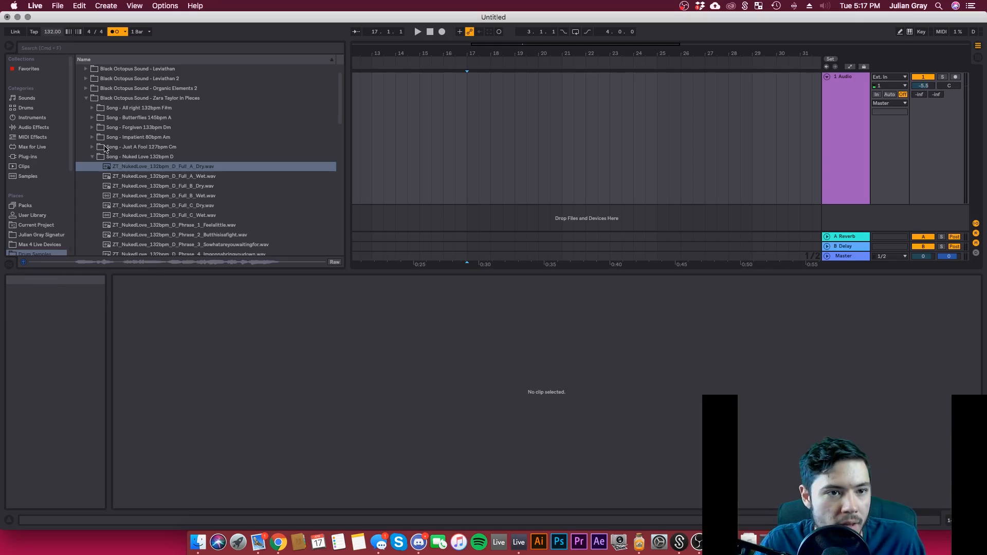
{"action": "left_click", "coordinate": [150, 168]}
{"action": "left_click_drag", "start_coordinate": [149, 168], "coordinate": [469, 148]}
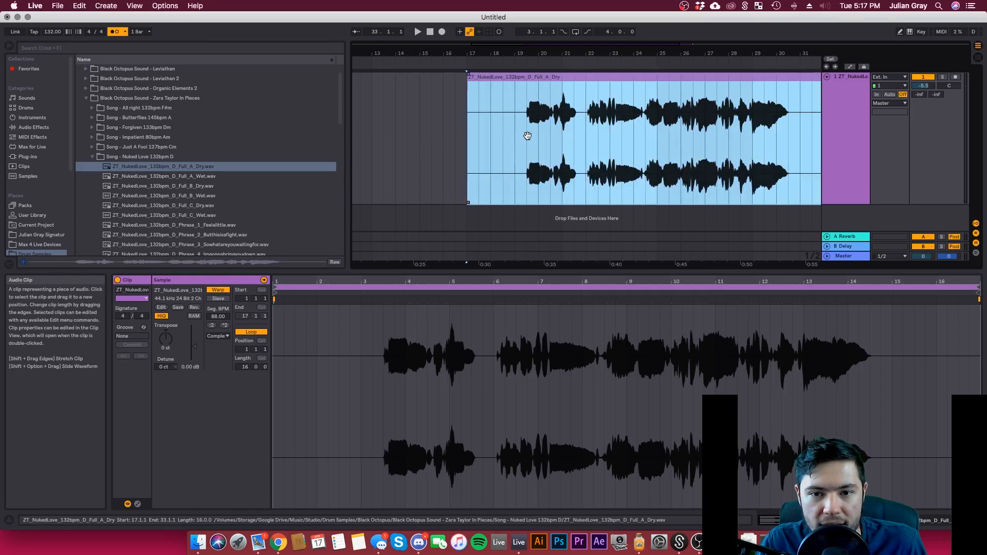
Step: Play the dry vocal from 19.3.1 to hear its speed at the project tempo
{"action": "left_click", "coordinate": [527, 136]}
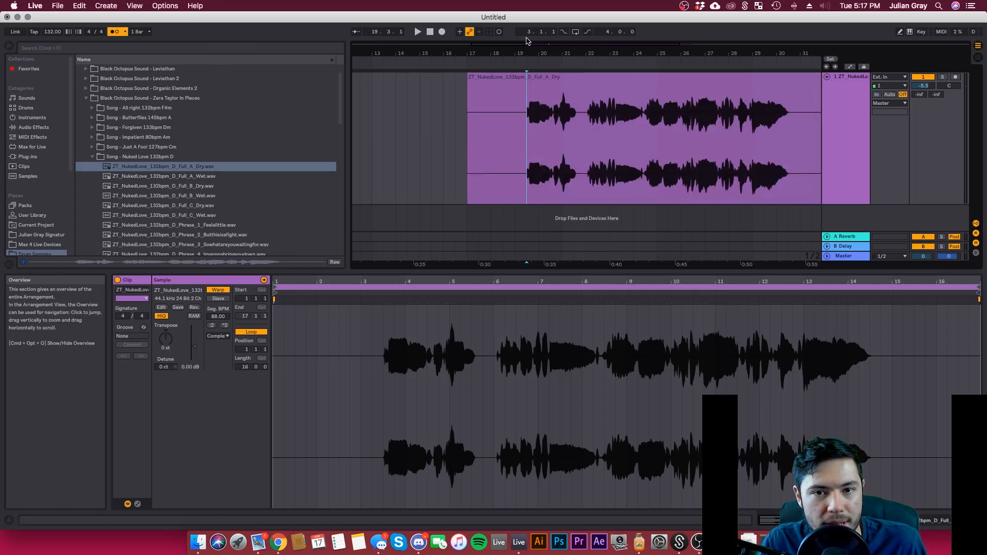
{"action": "left_click_drag", "start_coordinate": [526, 43], "coordinate": [554, 100]}
{"action": "key", "text": "space"}
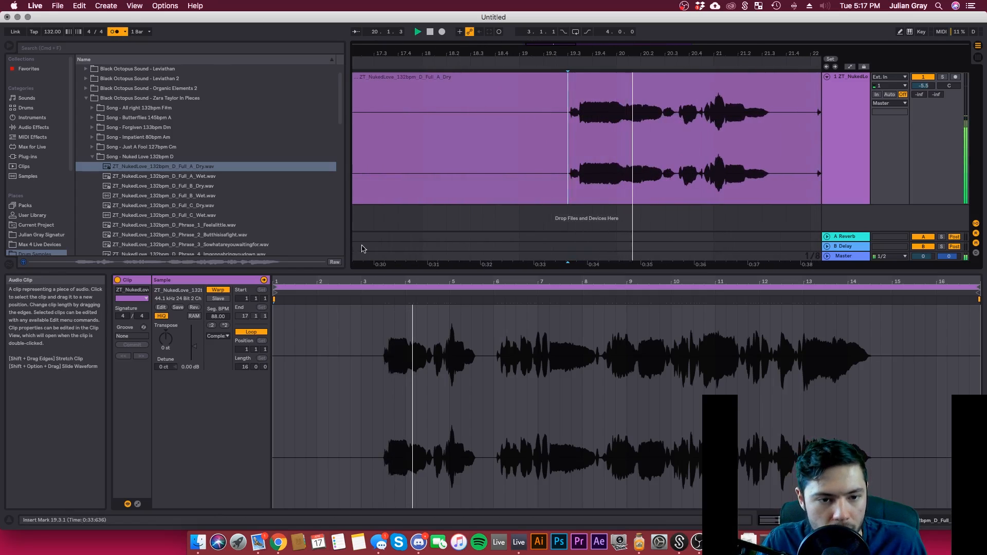
Step: Turn Warp off and back on for the dry vocal clip, then play it and select the whole clip
{"action": "left_click", "coordinate": [218, 290]}
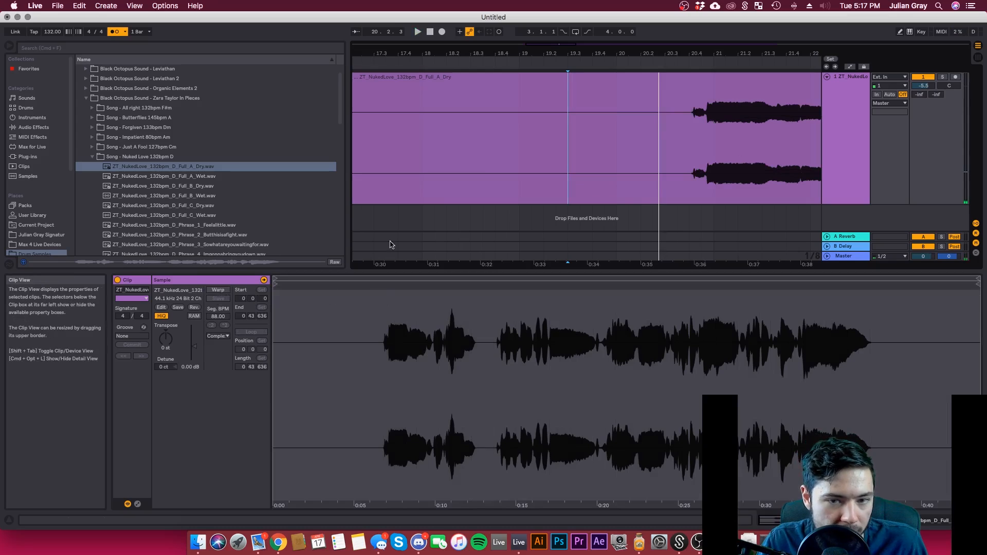
{"action": "left_click", "coordinate": [218, 290]}
{"action": "key", "text": "space"}
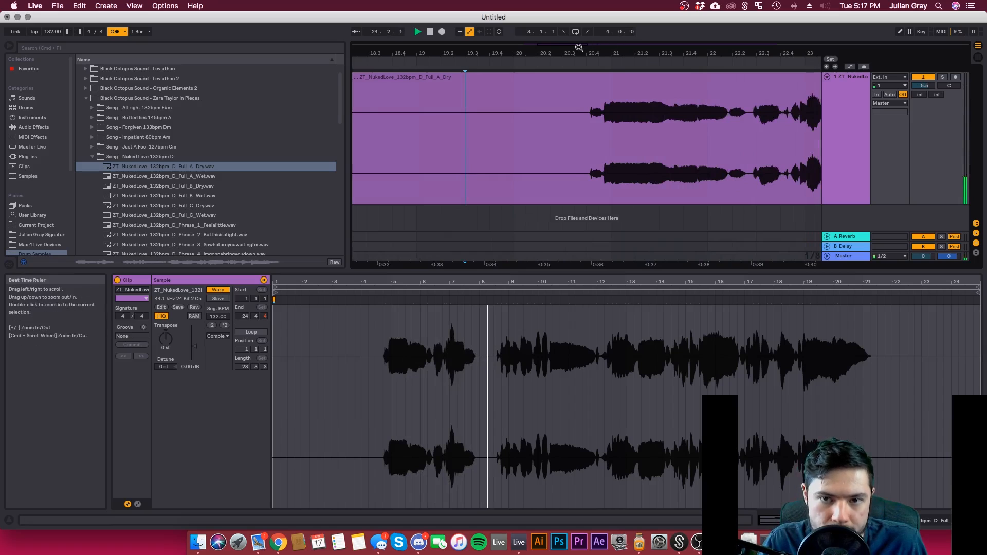
{"action": "left_click_drag", "start_coordinate": [578, 49], "coordinate": [502, 8]}
{"action": "left_click", "coordinate": [569, 132]}
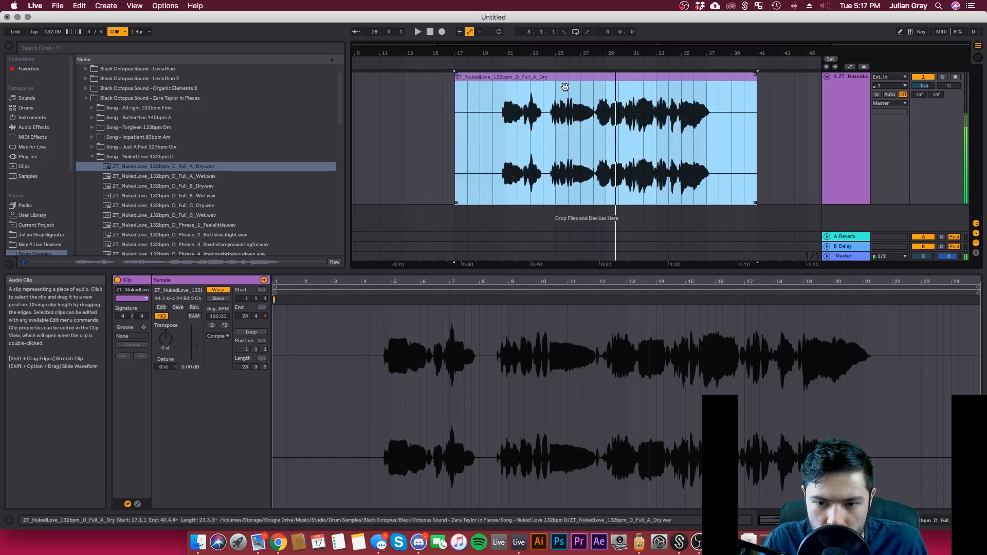
{"action": "key", "text": "space"}
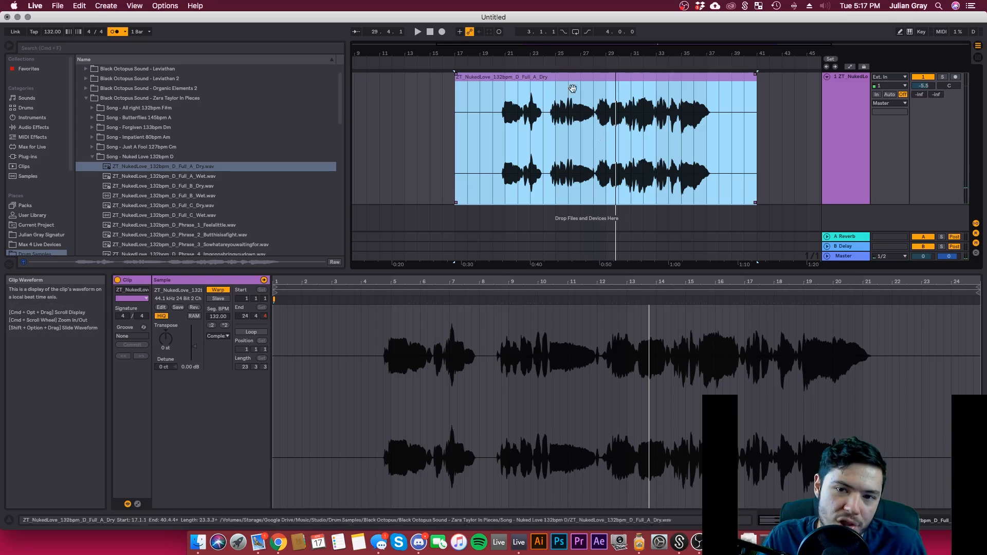
{"action": "mouse_move", "coordinate": [541, 53]}
{"action": "left_mouse_down"}
{"action": "mouse_move", "coordinate": [541, 83]}
{"action": "mouse_move", "coordinate": [569, 86]}
{"action": "mouse_move", "coordinate": [480, 86]}
{"action": "left_mouse_up"}
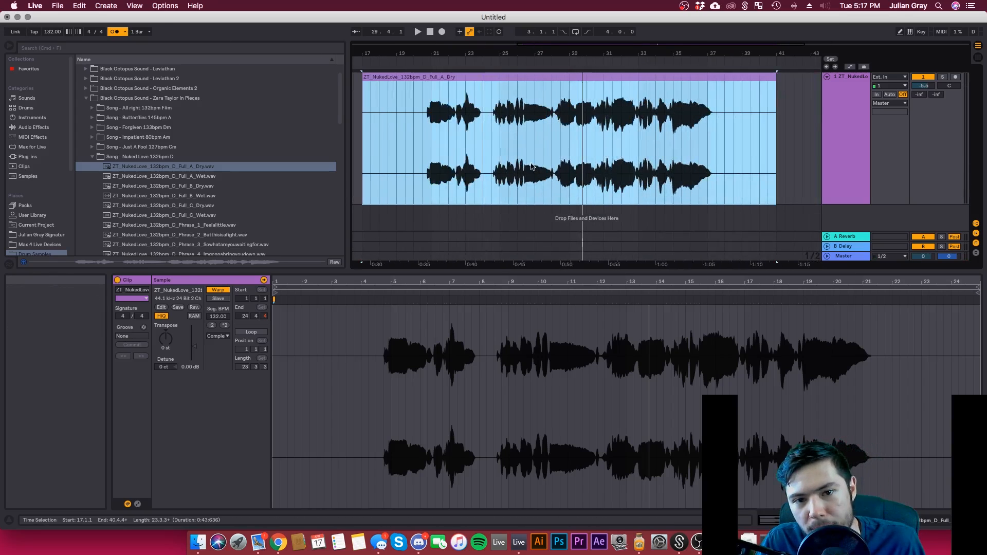
Step: Examine where the first vocal phrase starts against the grid in the sample editor and set the insert mark at 20.3.1
{"action": "left_click", "coordinate": [415, 156]}
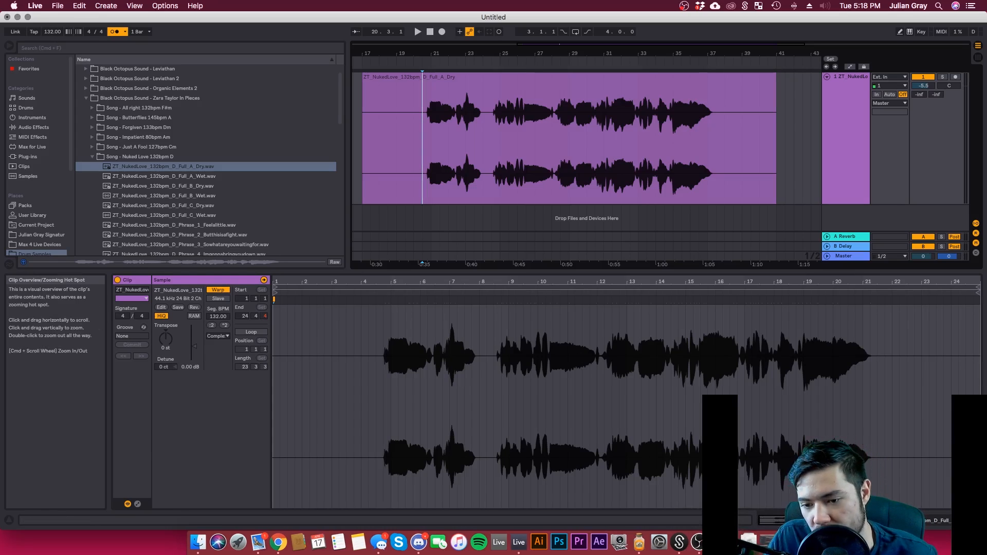
{"action": "left_click_drag", "start_coordinate": [795, 520], "coordinate": [843, 539]}
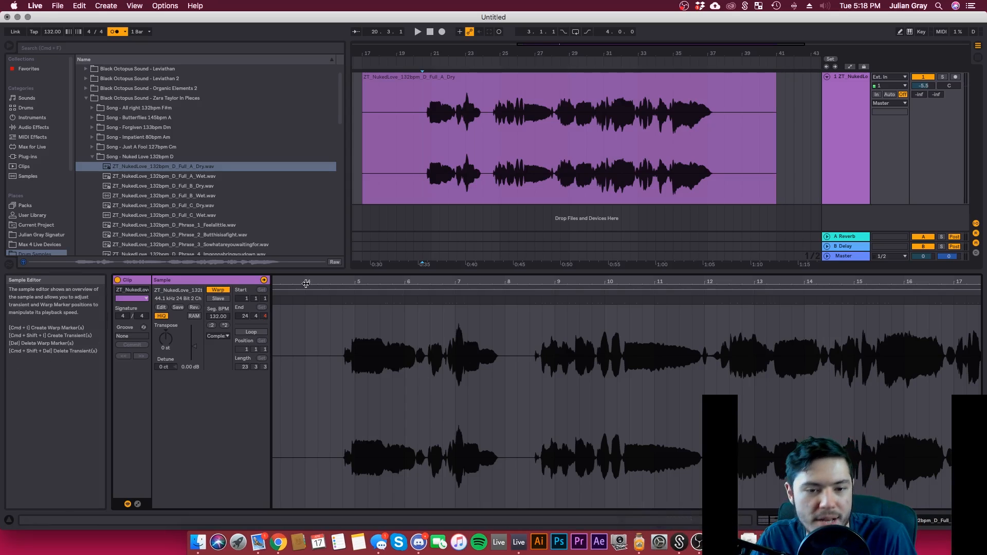
{"action": "left_click", "coordinate": [351, 331]}
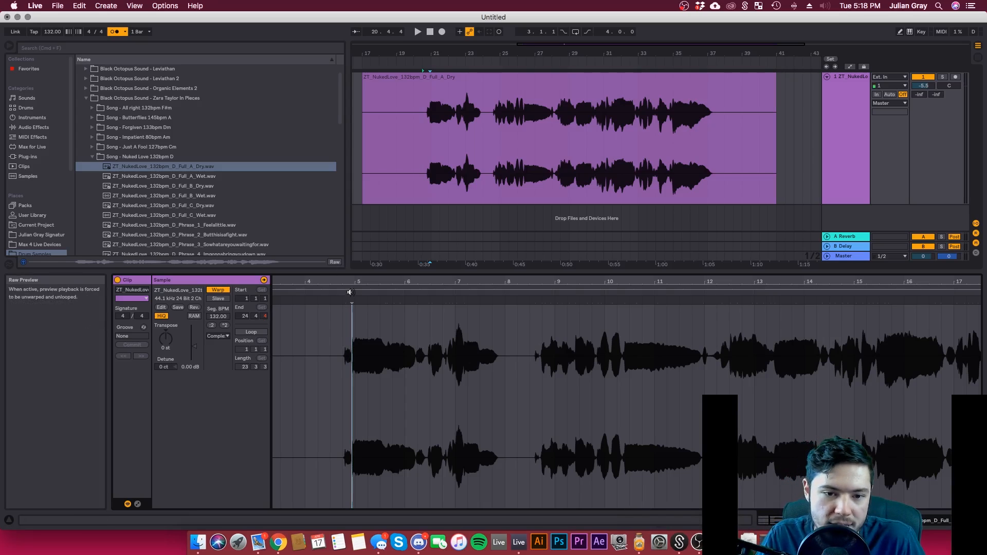
{"action": "mouse_move", "coordinate": [352, 281]}
{"action": "left_mouse_down"}
{"action": "mouse_move", "coordinate": [231, 303]}
{"action": "mouse_move", "coordinate": [485, 303]}
{"action": "left_mouse_up"}
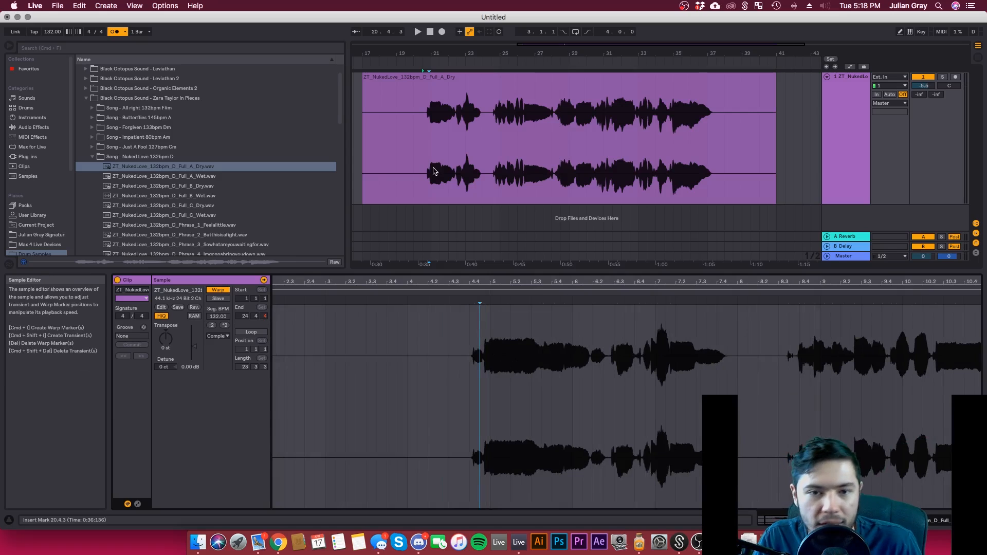
{"action": "double_click", "coordinate": [423, 134]}
{"action": "left_click", "coordinate": [422, 135]}
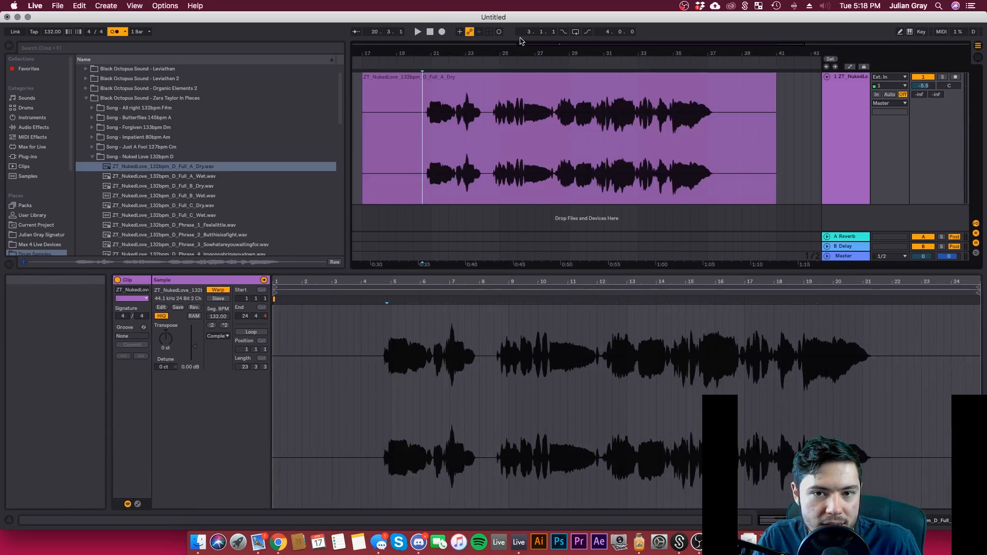
Step: Set the insert mark at 20.4.1 and play the dry vocal from its first phrase
{"action": "left_click_drag", "start_coordinate": [532, 46], "coordinate": [532, 77]}
{"action": "left_click", "coordinate": [590, 92]}
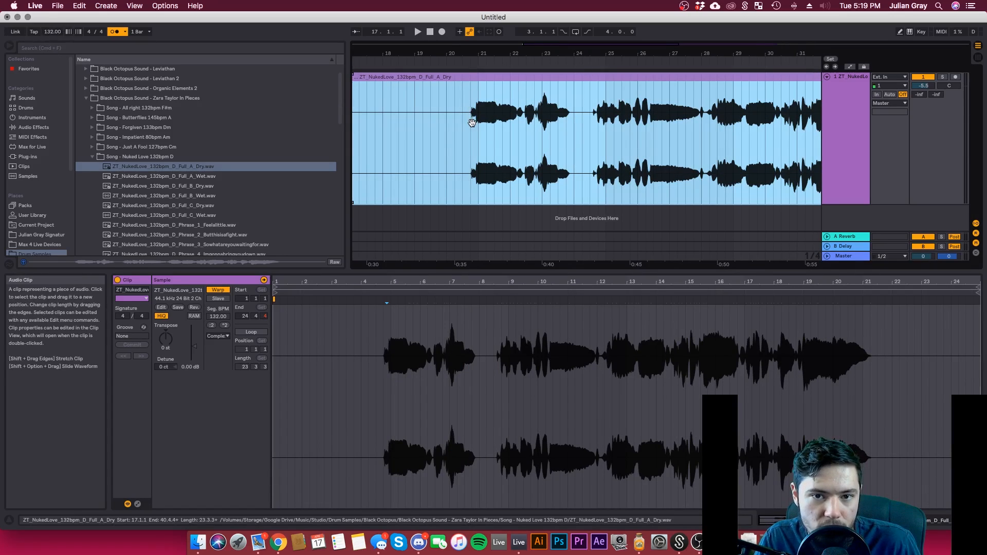
{"action": "left_click", "coordinate": [470, 154]}
{"action": "left_click", "coordinate": [396, 83]}
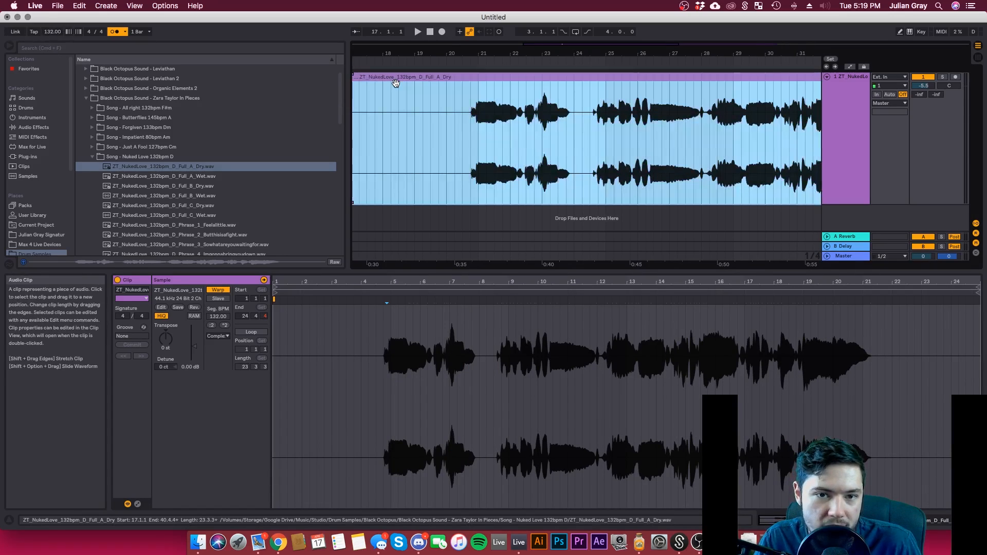
{"action": "left_click", "coordinate": [473, 141]}
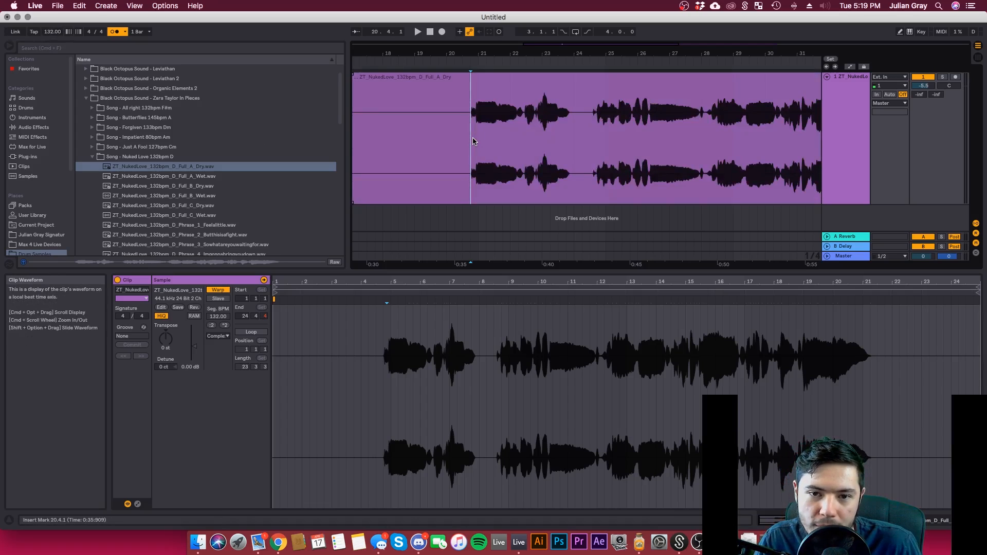
{"action": "key", "text": "space"}
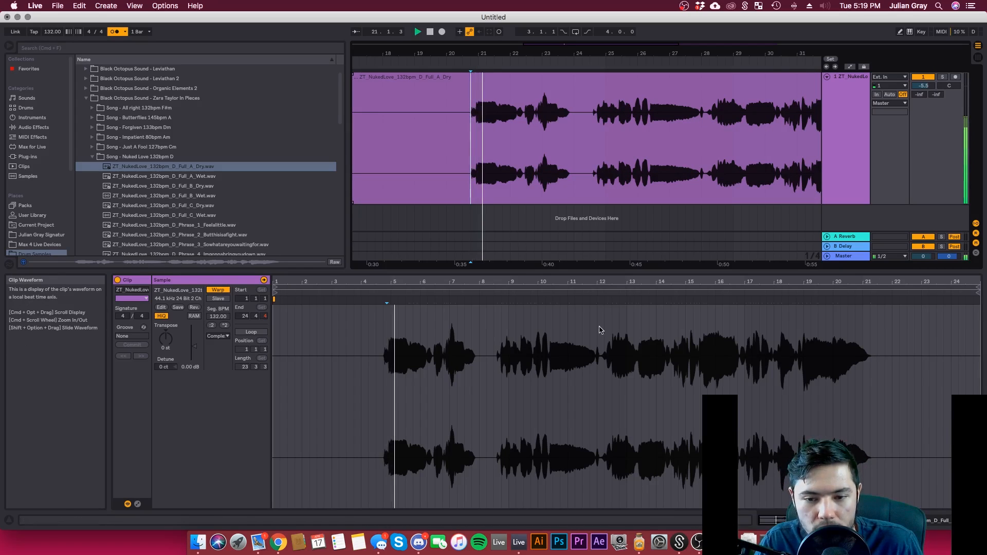
Step: Stop playback and inspect the first vocal phrase's start against the grid, setting the insert mark around 20.3.1 to 21.1.1
{"action": "left_click_drag", "start_coordinate": [776, 518], "coordinate": [768, 470]}
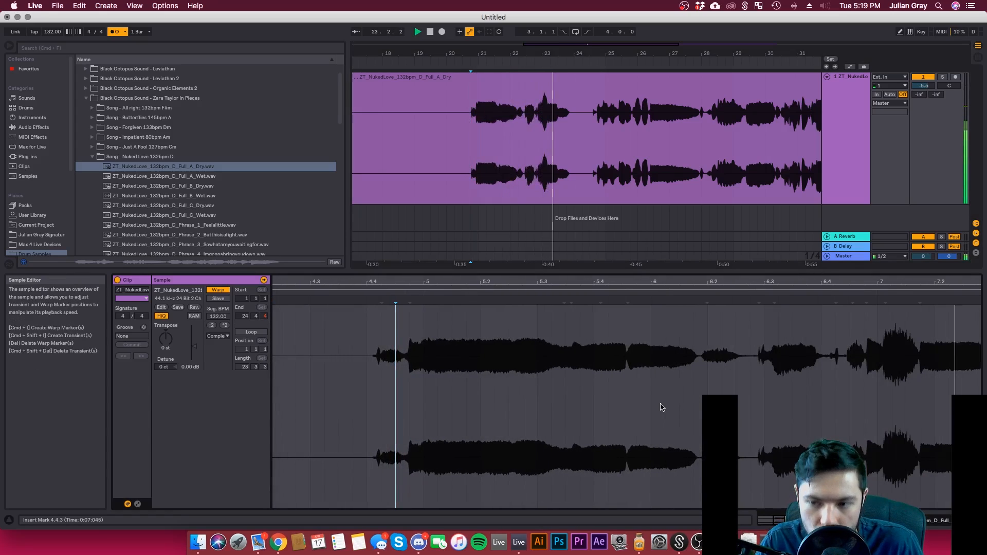
{"action": "key", "text": "space"}
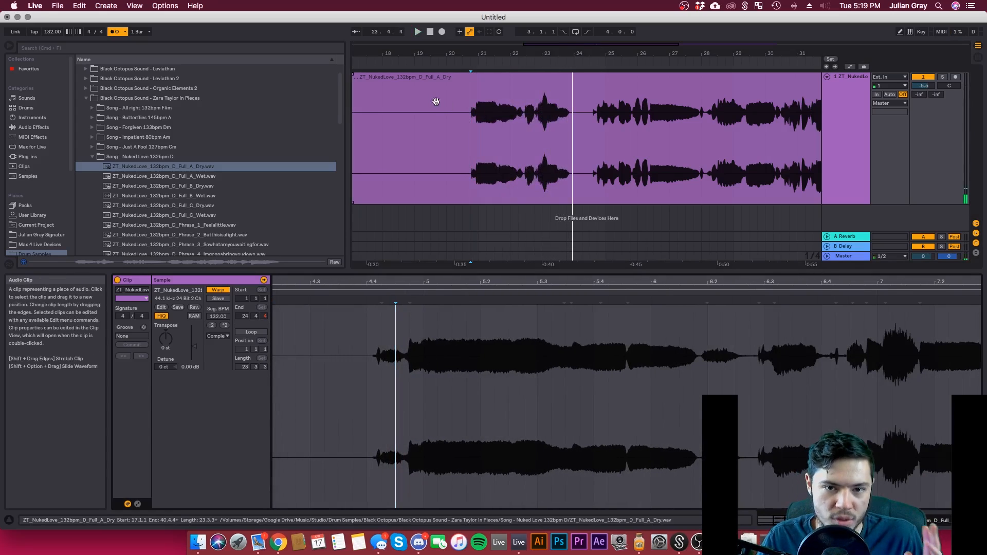
{"action": "left_click", "coordinate": [471, 135]}
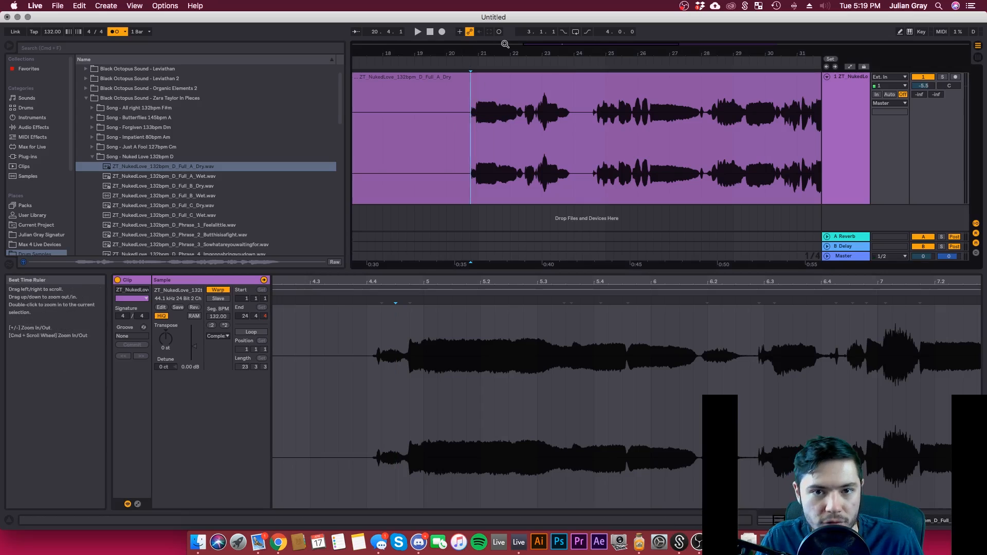
{"action": "mouse_move", "coordinate": [504, 44]}
{"action": "left_mouse_down"}
{"action": "mouse_move", "coordinate": [505, 27]}
{"action": "mouse_move", "coordinate": [598, 40]}
{"action": "left_mouse_up"}
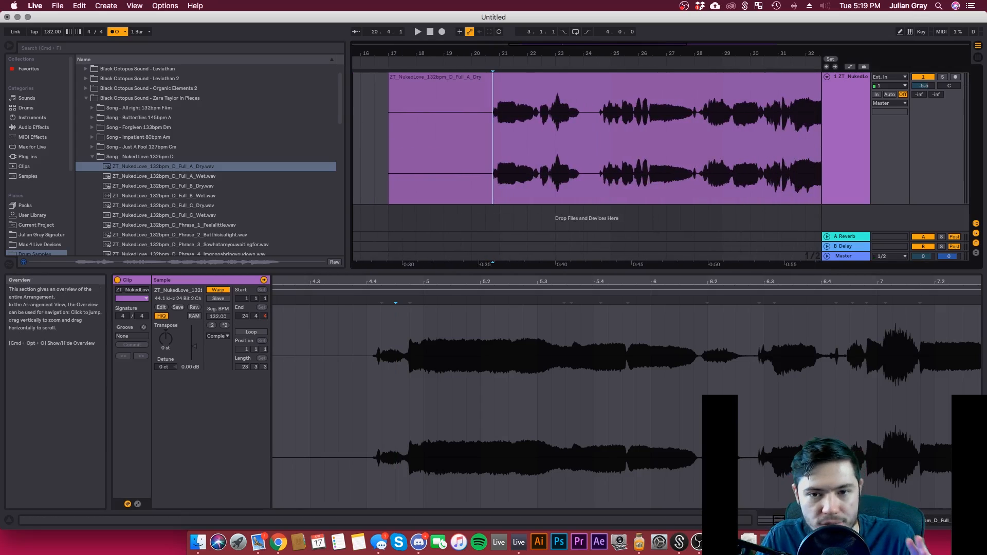
{"action": "left_click", "coordinate": [504, 155]}
{"action": "left_click", "coordinate": [488, 166]}
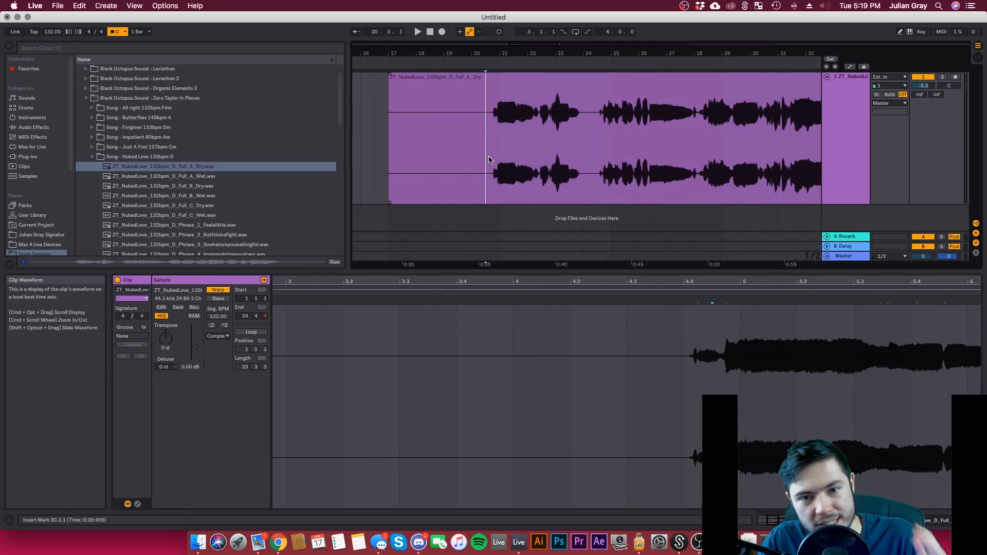
{"action": "left_click", "coordinate": [493, 152]}
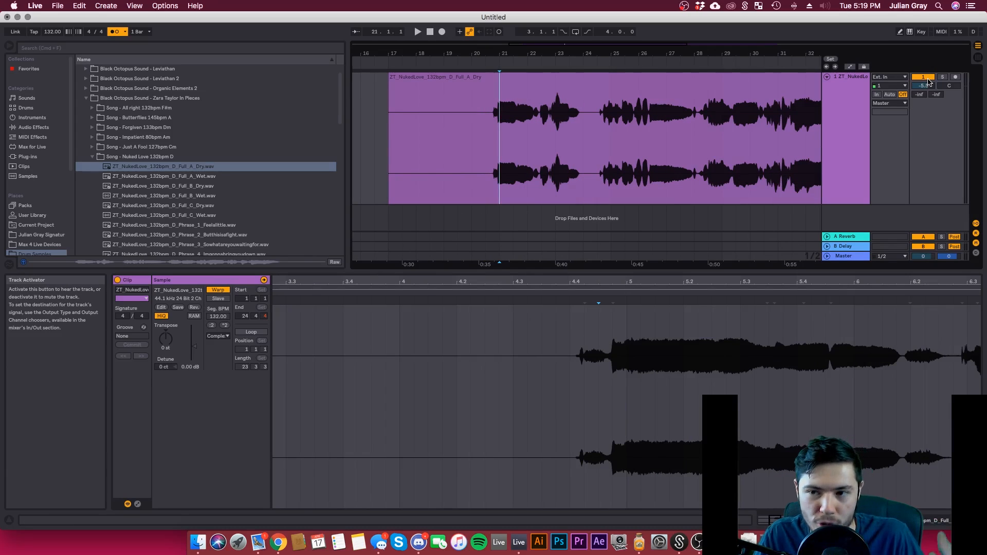
Step: Play from 17.1.1 with the vocal track muted, then reactivate the track
{"action": "left_click", "coordinate": [487, 154]}
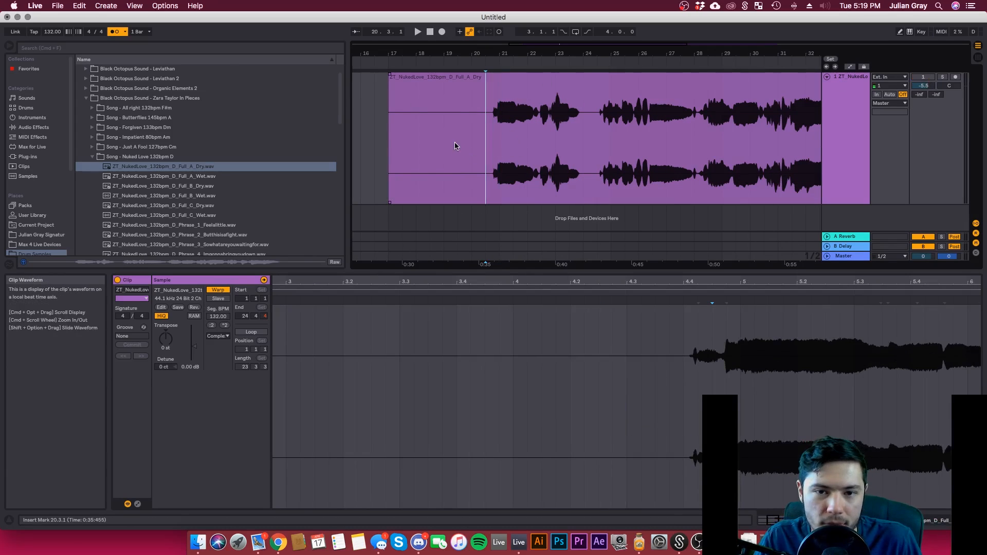
{"action": "left_click", "coordinate": [457, 148]}
{"action": "left_click", "coordinate": [448, 126]}
{"action": "key", "text": "space"}
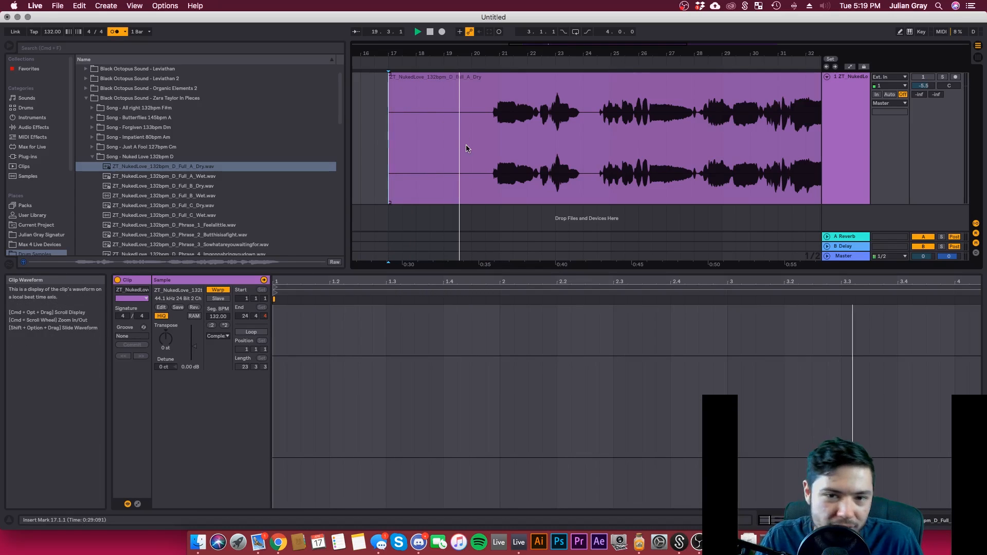
{"action": "left_click", "coordinate": [929, 77]}
{"action": "left_click", "coordinate": [480, 85]}
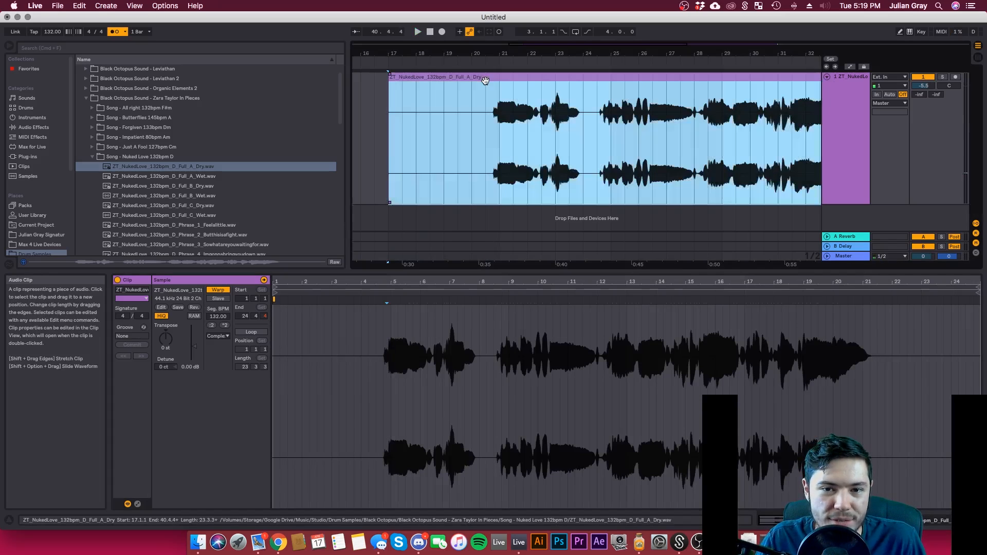
Step: Play the dry vocal from 4.1.1 in the sample editor to hear where the first phrase enters
{"action": "left_click", "coordinate": [484, 131]}
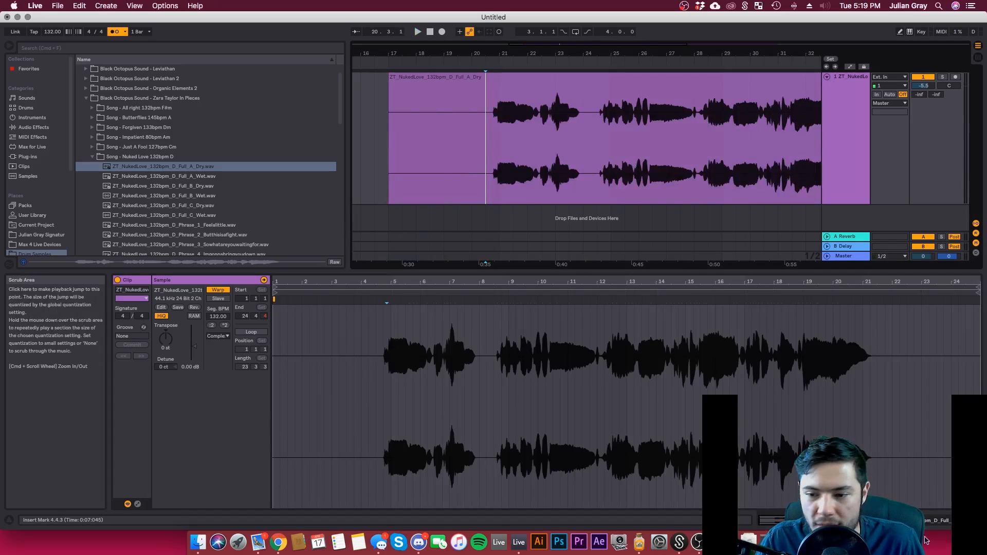
{"action": "mouse_move", "coordinate": [546, 281]}
{"action": "left_mouse_down"}
{"action": "mouse_move", "coordinate": [555, 329]}
{"action": "mouse_move", "coordinate": [673, 331]}
{"action": "mouse_move", "coordinate": [725, 509]}
{"action": "mouse_move", "coordinate": [761, 512]}
{"action": "left_mouse_up"}
{"action": "left_click", "coordinate": [413, 399]}
{"action": "key", "text": "space"}
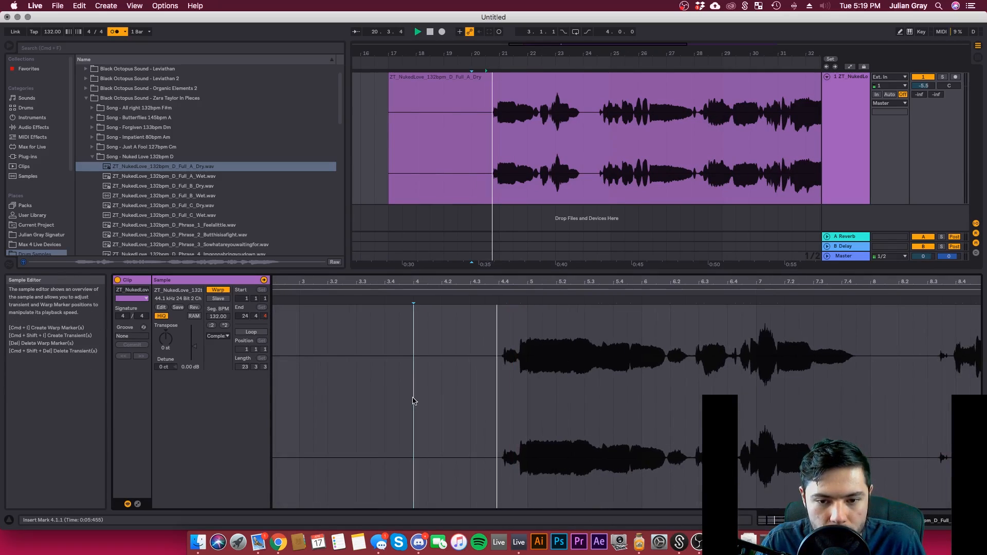
{"action": "key", "text": "space"}
Step: Add a warp marker at the start of the first vocal phrase, move it to 4.4.1, and play the result
{"action": "double_click", "coordinate": [504, 300]}
{"action": "left_click_drag", "start_coordinate": [505, 300], "coordinate": [498, 302]}
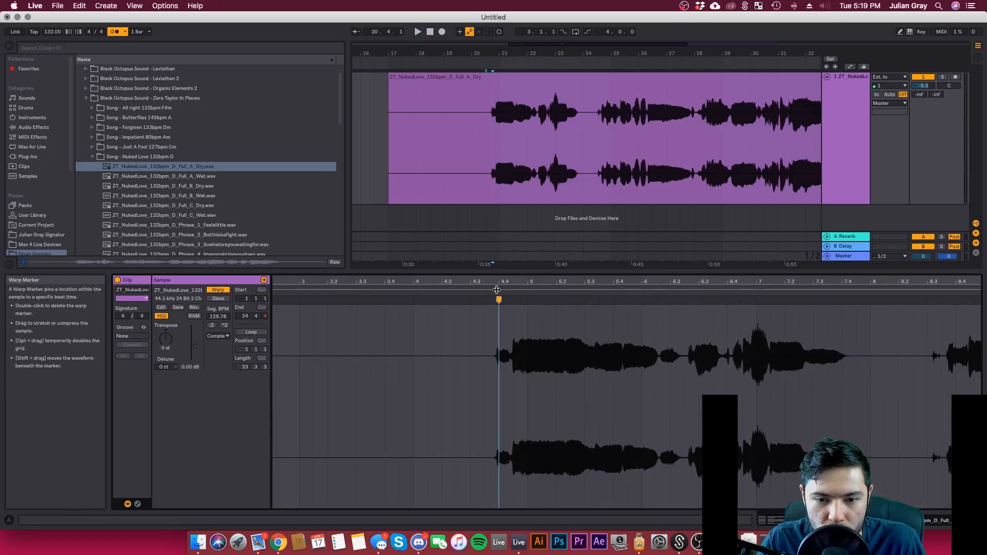
{"action": "key", "text": "space"}
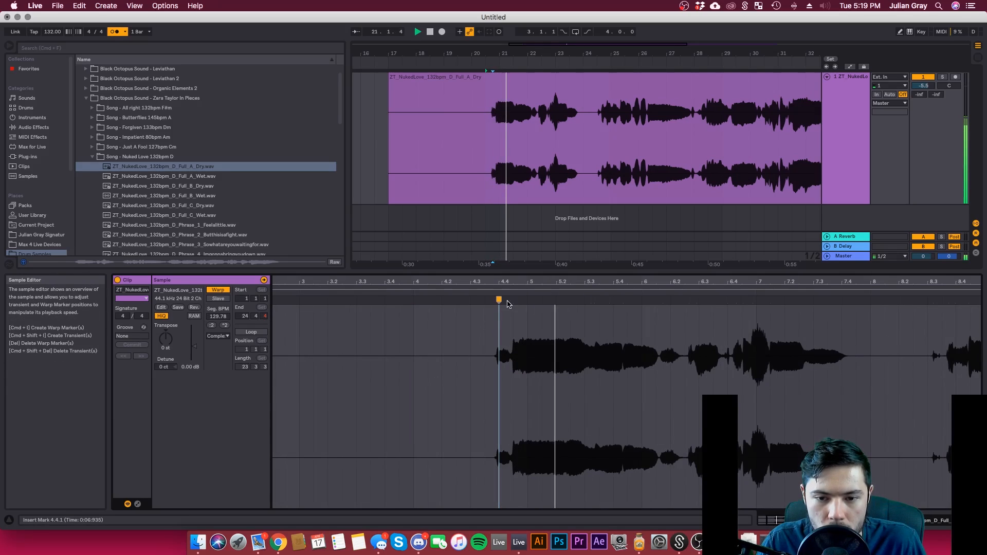
{"action": "key", "text": "space"}
Step: Add a second warp marker on the phrase's main onset, try it at 5.1.1, and keep it at 4.4.3
{"action": "key", "text": "super+z"}
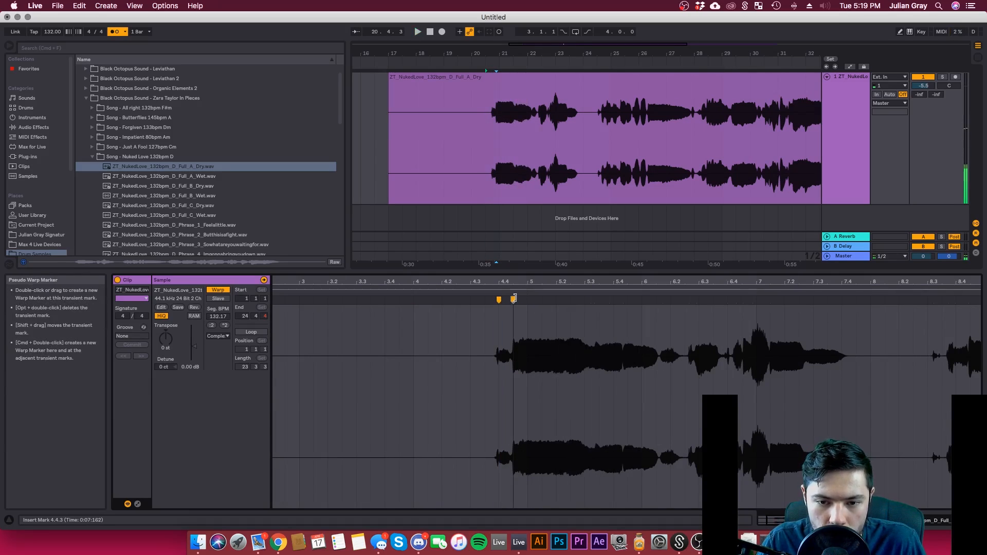
{"action": "double_click", "coordinate": [514, 298]}
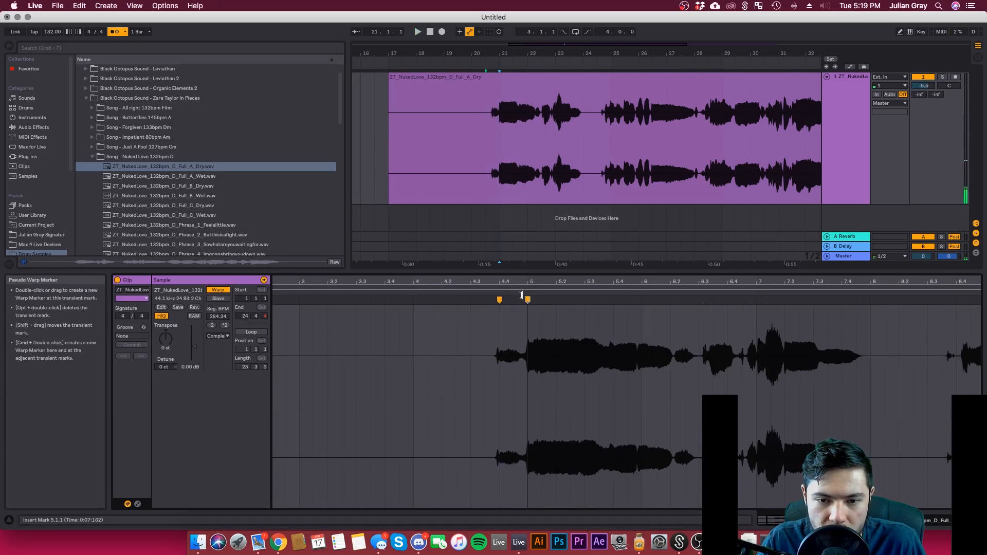
{"action": "left_click", "coordinate": [494, 294]}
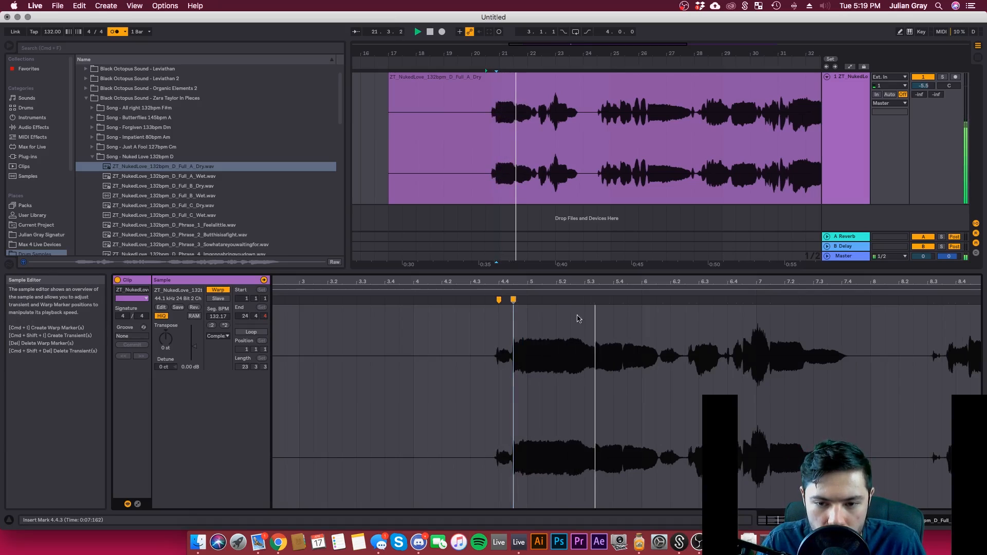
{"action": "key", "text": "space"}
Step: Add warp markers on the following vocal transients, aligning them to 5.4.3, 6.3.1 and 7.1.1
{"action": "left_click", "coordinate": [624, 302]}
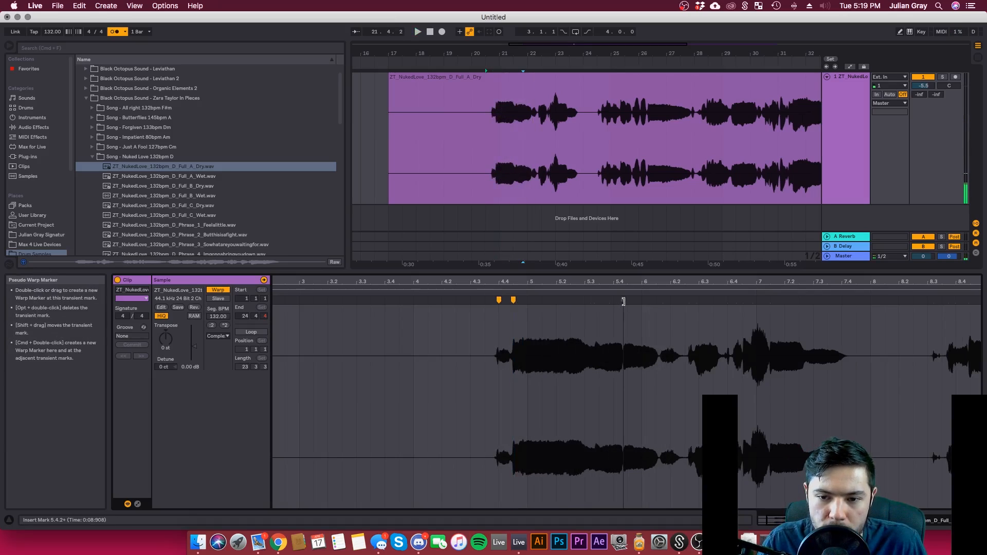
{"action": "left_click_drag", "start_coordinate": [623, 301], "coordinate": [627, 302]}
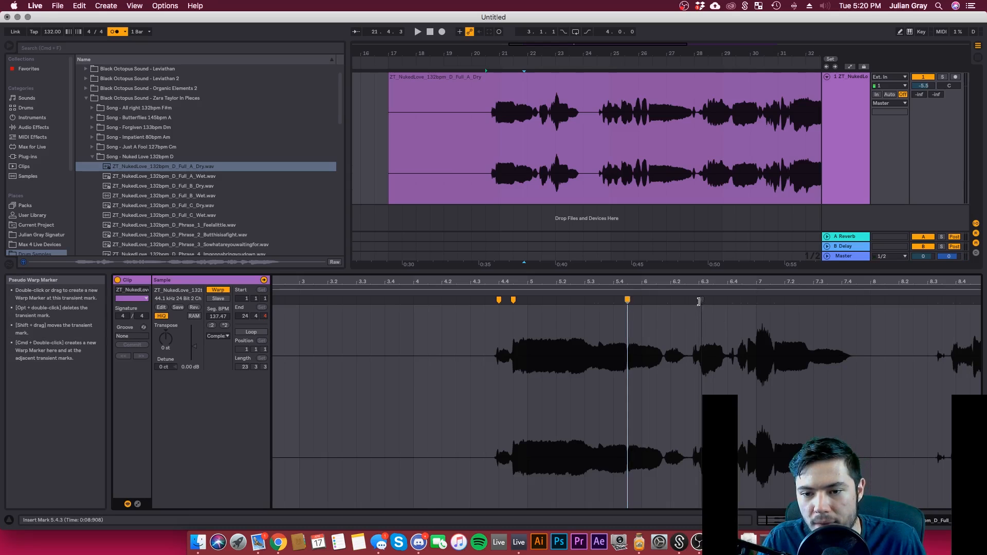
{"action": "left_click_drag", "start_coordinate": [696, 304], "coordinate": [755, 298]}
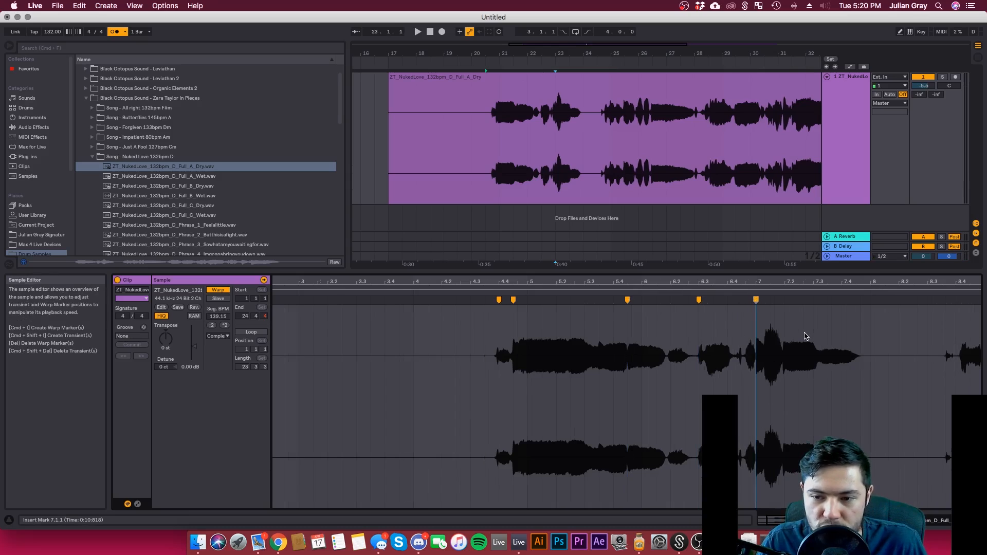
{"action": "scroll", "coordinate": [578, 310], "scroll_direction": "right", "scroll_amount": 5}
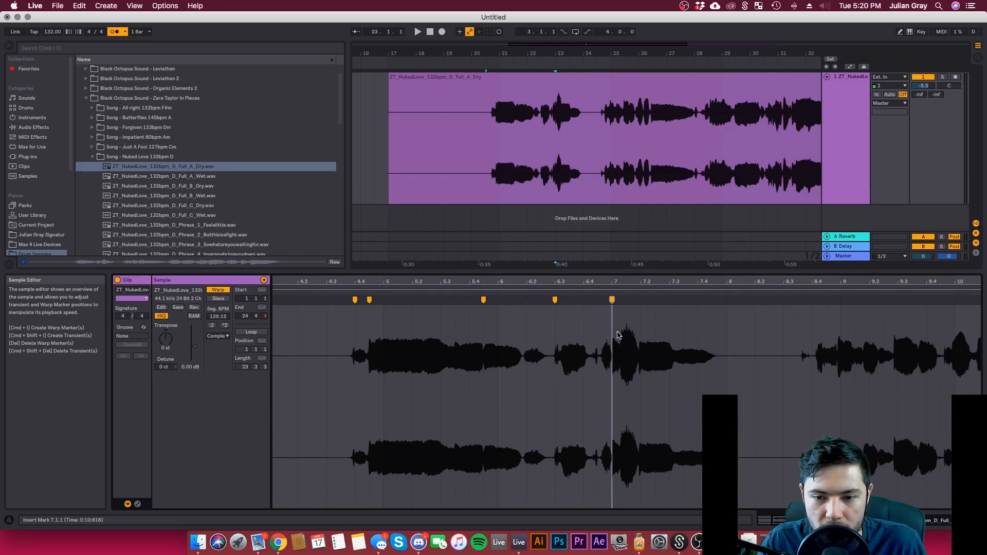
{"action": "left_click_drag", "start_coordinate": [618, 335], "coordinate": [555, 344]}
{"action": "left_click", "coordinate": [557, 346]}
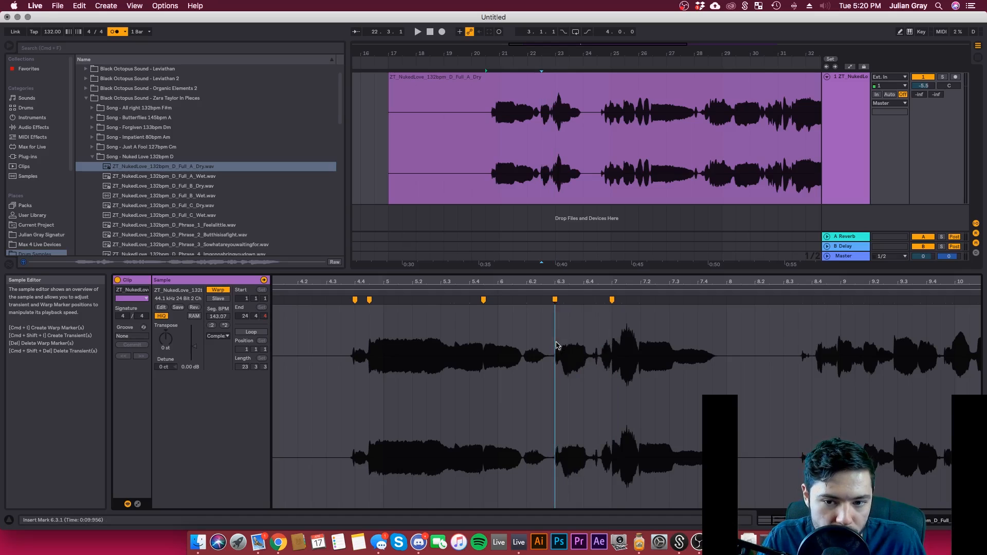
{"action": "left_click", "coordinate": [374, 337]}
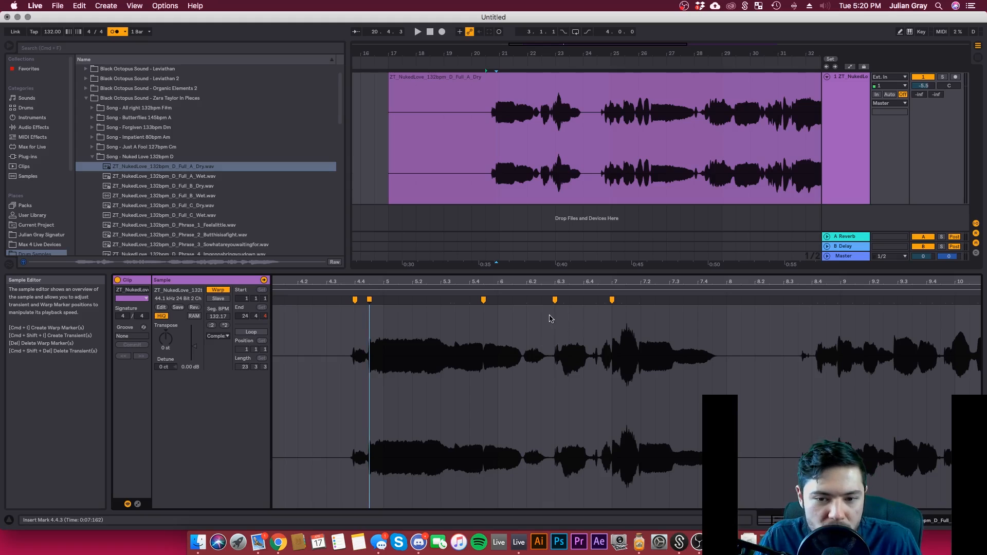
Step: Try moving the 6.3.1 warp marker slightly earlier to 6.2.4, and return it to 6.3.1
{"action": "left_click_drag", "start_coordinate": [689, 282], "coordinate": [938, 308]}
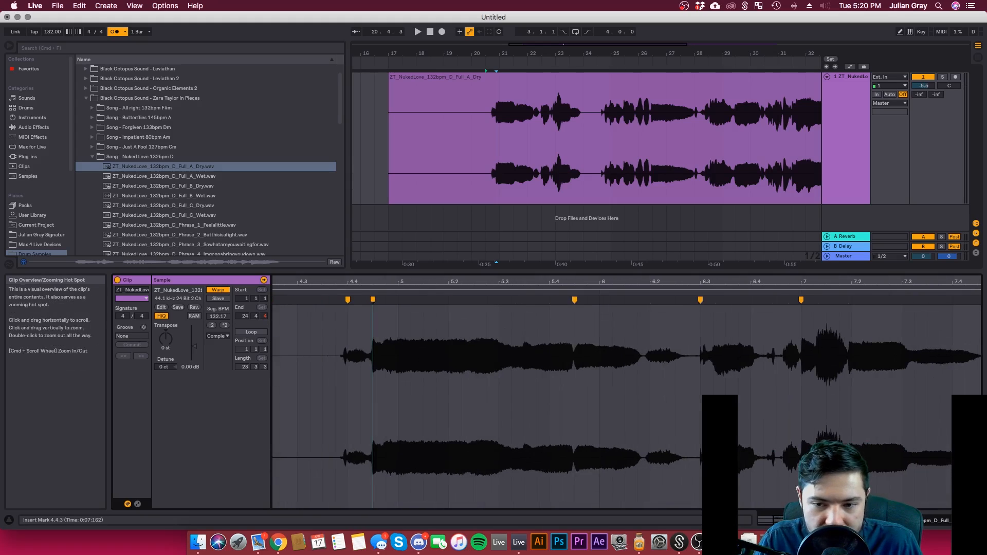
{"action": "right_click", "coordinate": [967, 500]}
{"action": "left_click", "coordinate": [927, 476]}
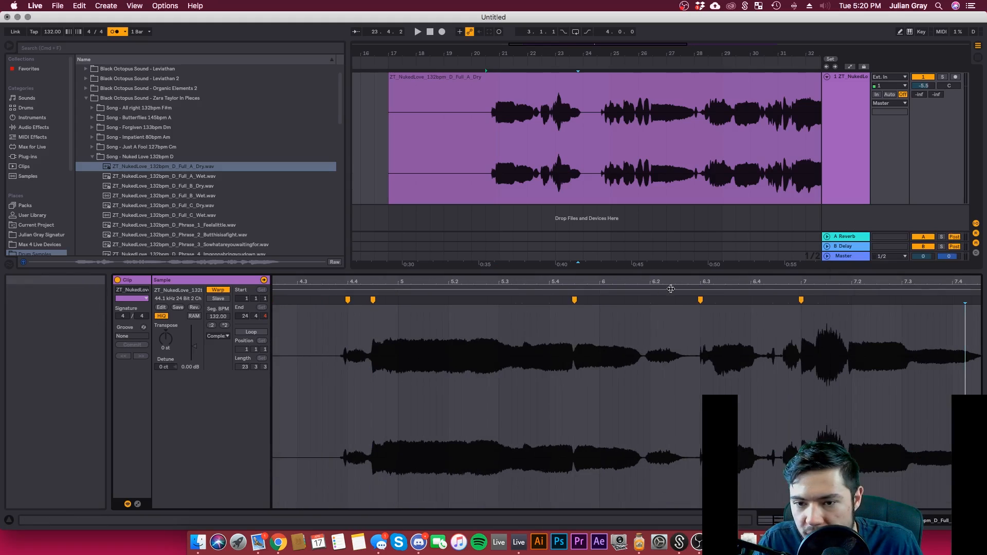
{"action": "left_click_drag", "start_coordinate": [703, 299], "coordinate": [694, 299]}
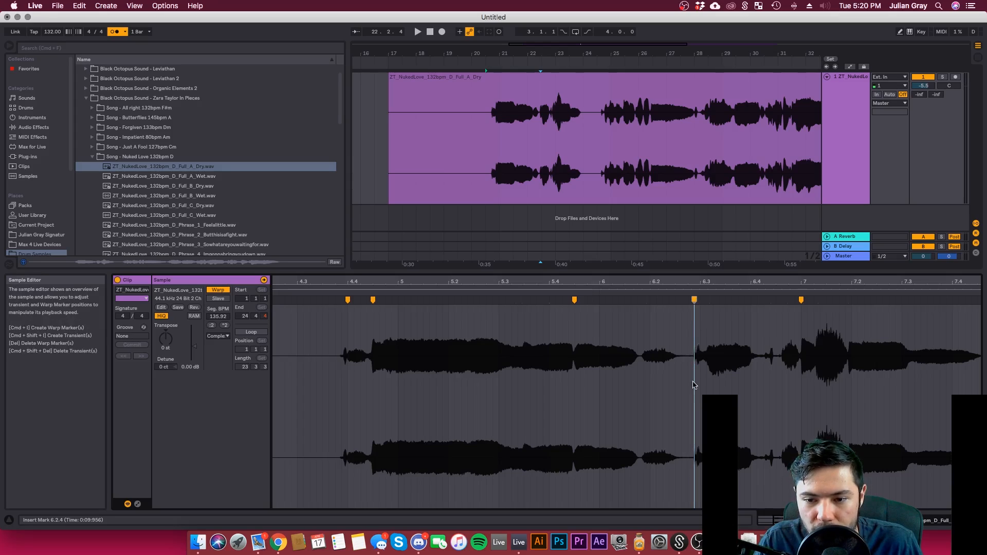
{"action": "left_click_drag", "start_coordinate": [694, 299], "coordinate": [700, 299]}
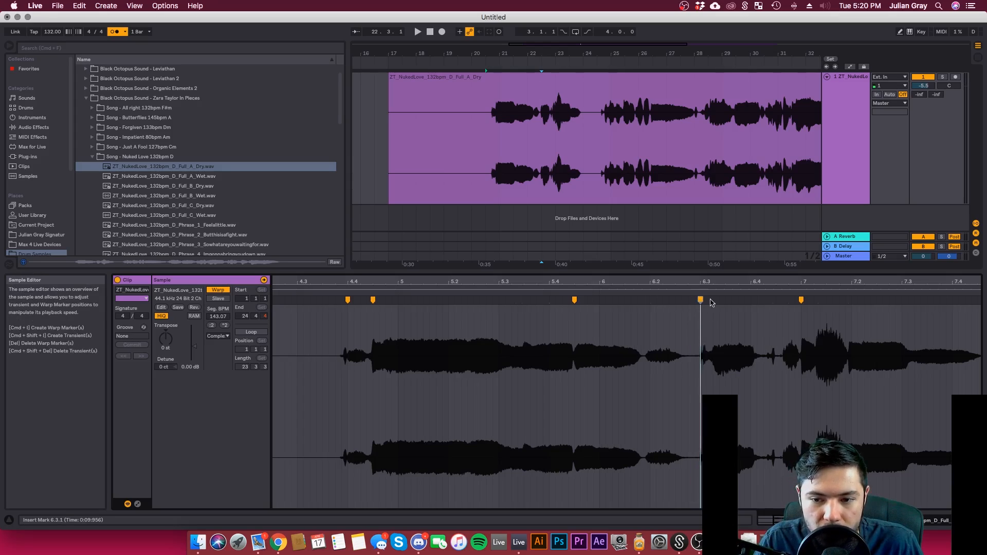
Step: Play the warped first phrase from 4.3.4 to check its timing
{"action": "left_click", "coordinate": [342, 343]}
{"action": "key", "text": "space"}
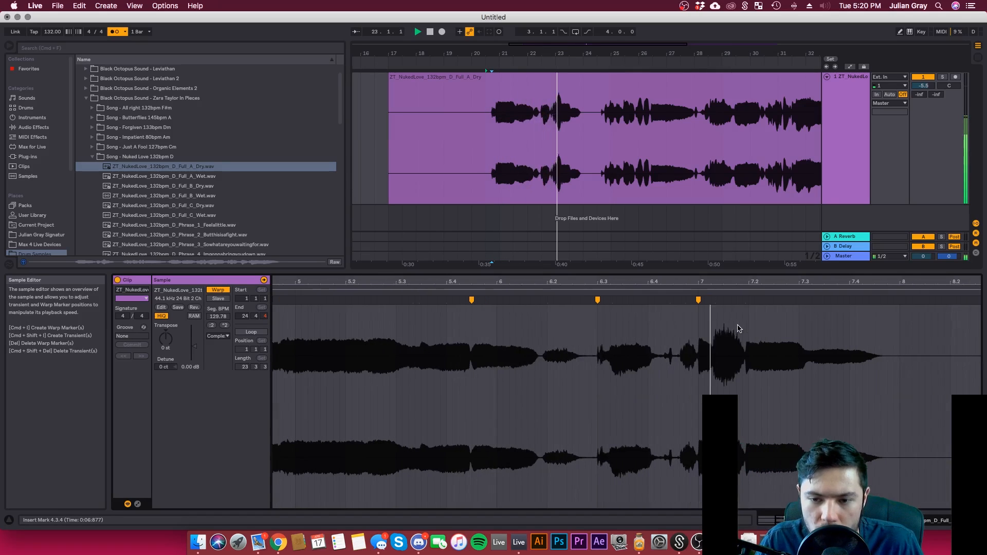
{"action": "key", "text": "space"}
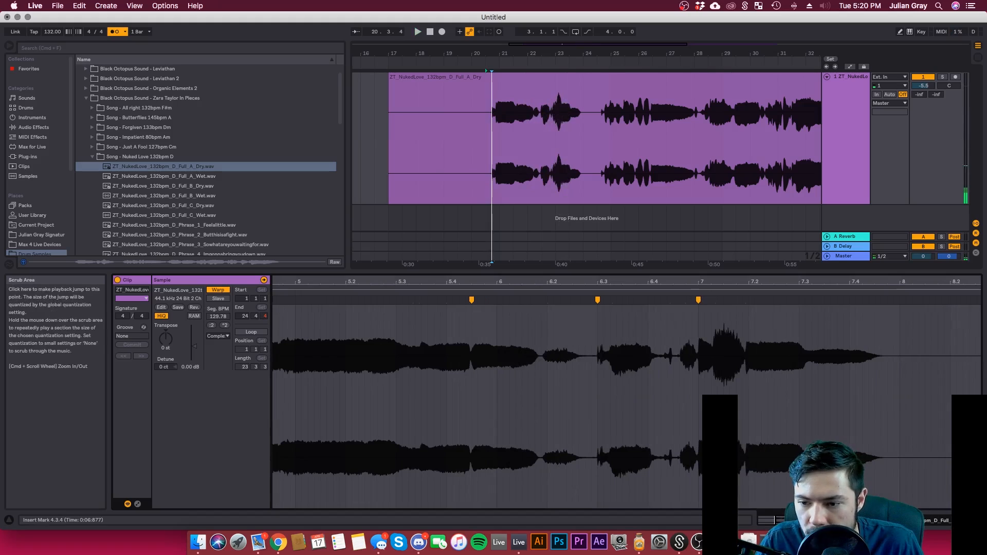
Step: Try moving the 7.1.1 warp marker to 7.1.3, play the vocal, and undo the move
{"action": "right_click", "coordinate": [969, 503]}
{"action": "left_click", "coordinate": [873, 477]}
{"action": "left_click", "coordinate": [642, 311]}
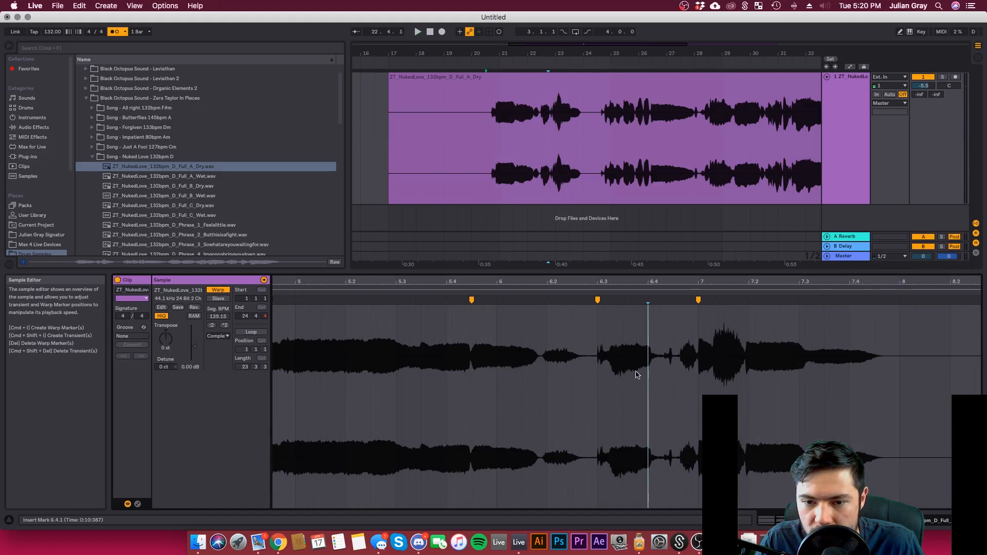
{"action": "left_click", "coordinate": [573, 311]}
{"action": "left_click", "coordinate": [598, 311]}
{"action": "left_click_drag", "start_coordinate": [696, 303], "coordinate": [712, 302]}
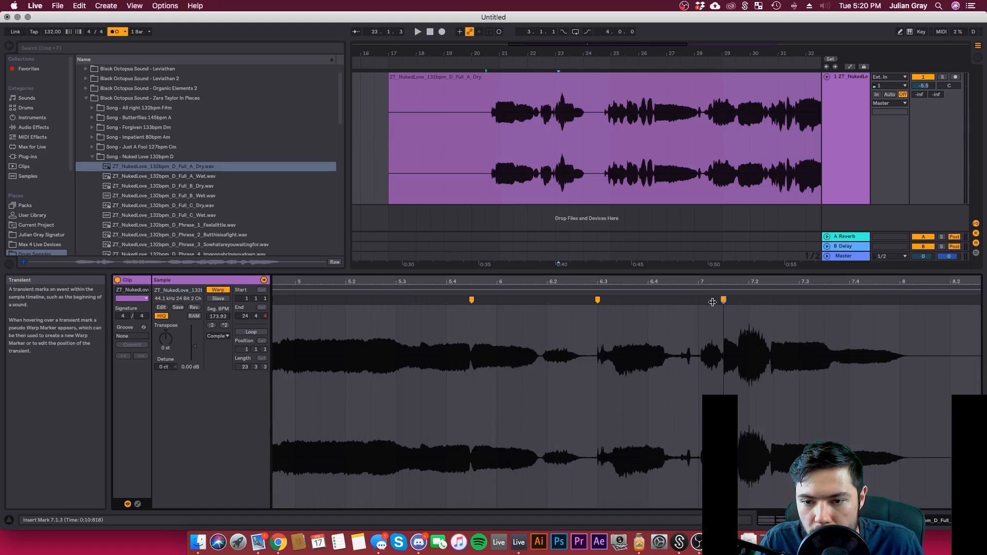
{"action": "key", "text": "space"}
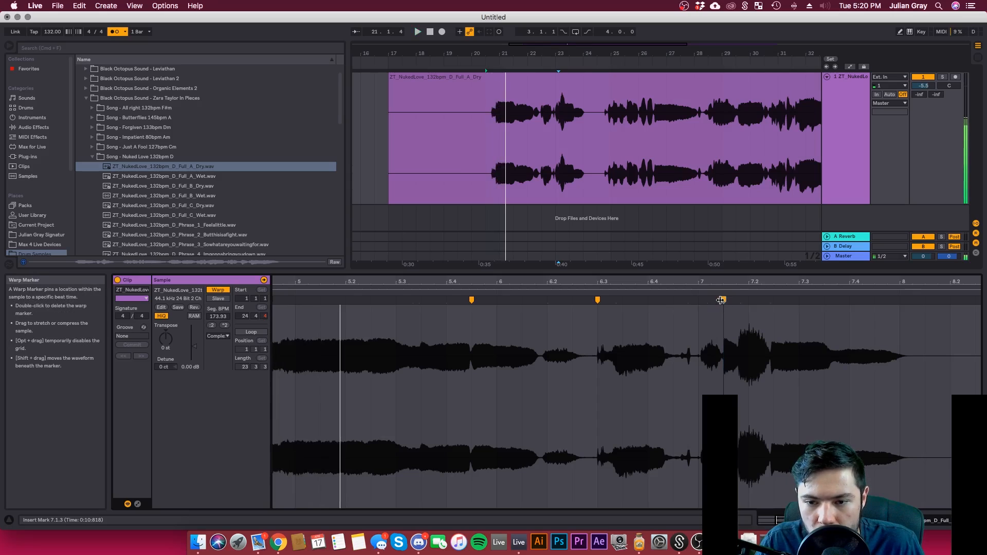
{"action": "key", "text": "super+z"}
Step: Play the first phrase again to check its timing around the 6.3.1 and 7.1.1 warp markers
{"action": "left_click_drag", "start_coordinate": [785, 520], "coordinate": [785, 503]}
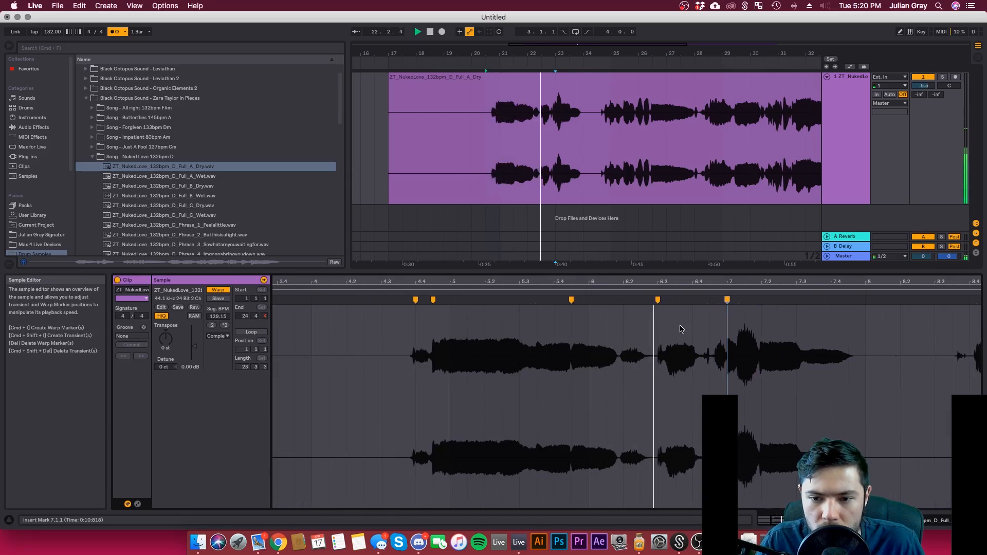
{"action": "key", "text": "space"}
{"action": "mouse_move", "coordinate": [728, 300]}
{"action": "left_mouse_down"}
{"action": "mouse_move", "coordinate": [710, 300]}
{"action": "mouse_move", "coordinate": [724, 298]}
{"action": "left_mouse_up"}
{"action": "left_click", "coordinate": [647, 290]}
{"action": "key", "text": "space"}
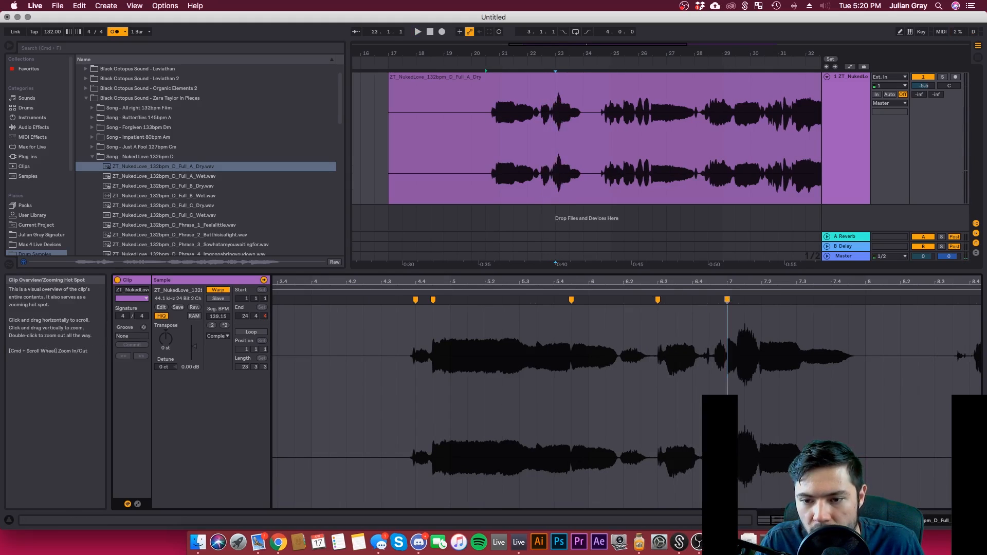
Step: Move the warp marker at 7.1.1 slightly earlier, to 6.4.4, near the end of the first vocal phrase
{"action": "left_click_drag", "start_coordinate": [784, 520], "coordinate": [786, 535]}
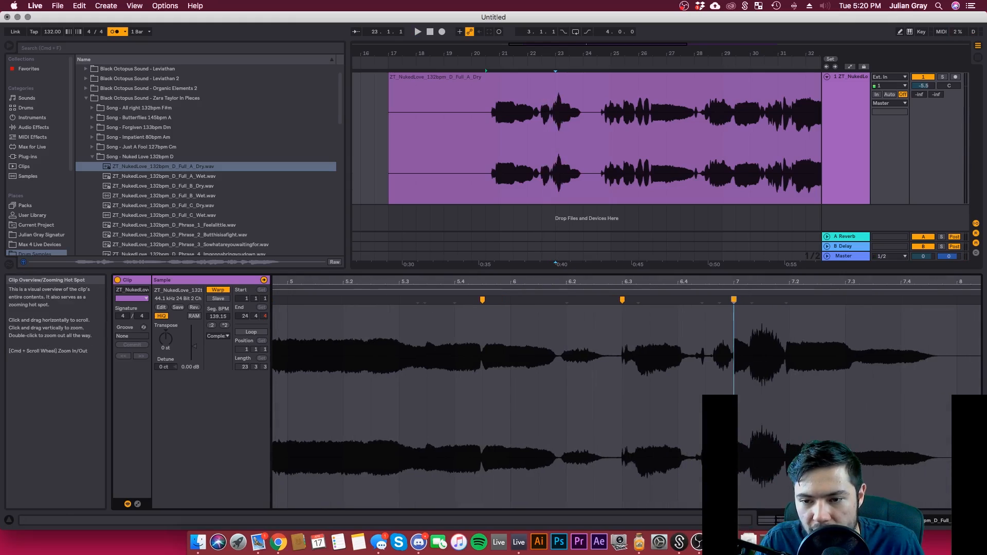
{"action": "right_click", "coordinate": [840, 463]}
{"action": "left_click", "coordinate": [879, 479]}
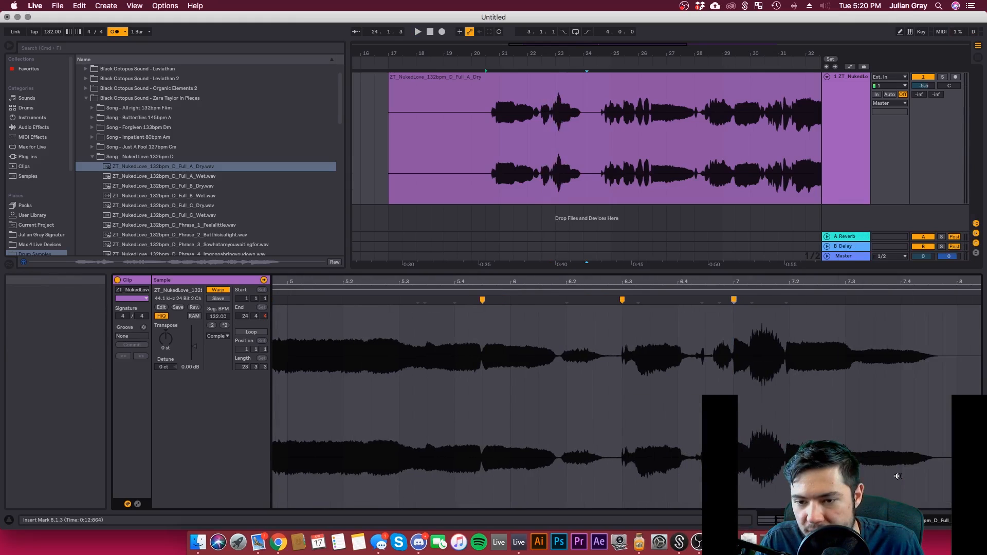
{"action": "left_click_drag", "start_coordinate": [734, 300], "coordinate": [719, 301]}
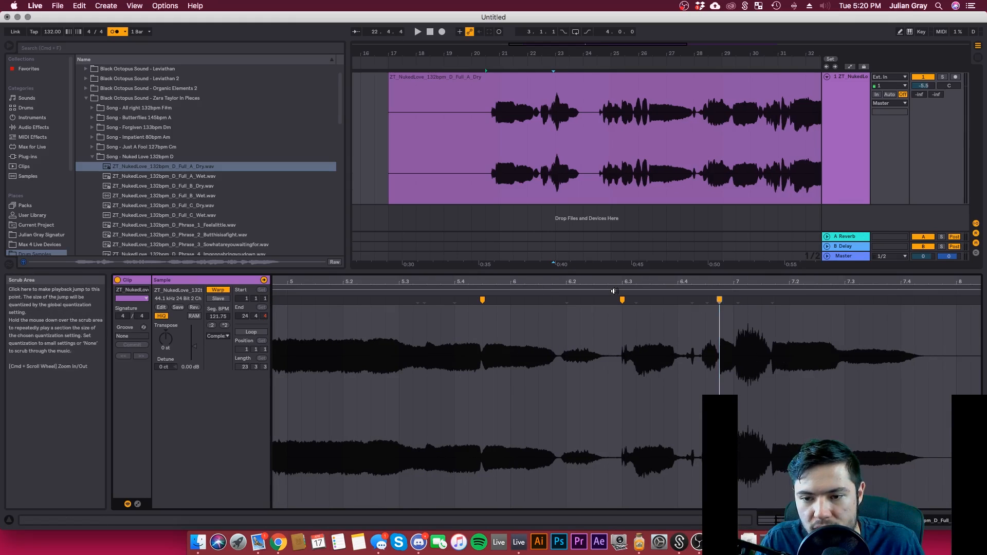
{"action": "scroll", "coordinate": [287, 338], "scroll_direction": "down", "scroll_amount": 3}
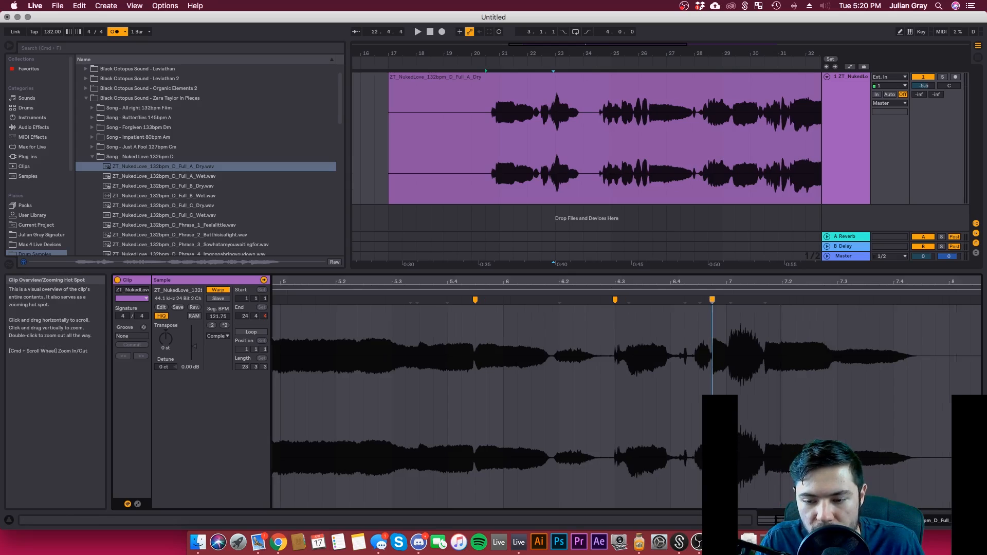
{"action": "scroll", "coordinate": [344, 344], "scroll_direction": "up", "scroll_amount": 4}
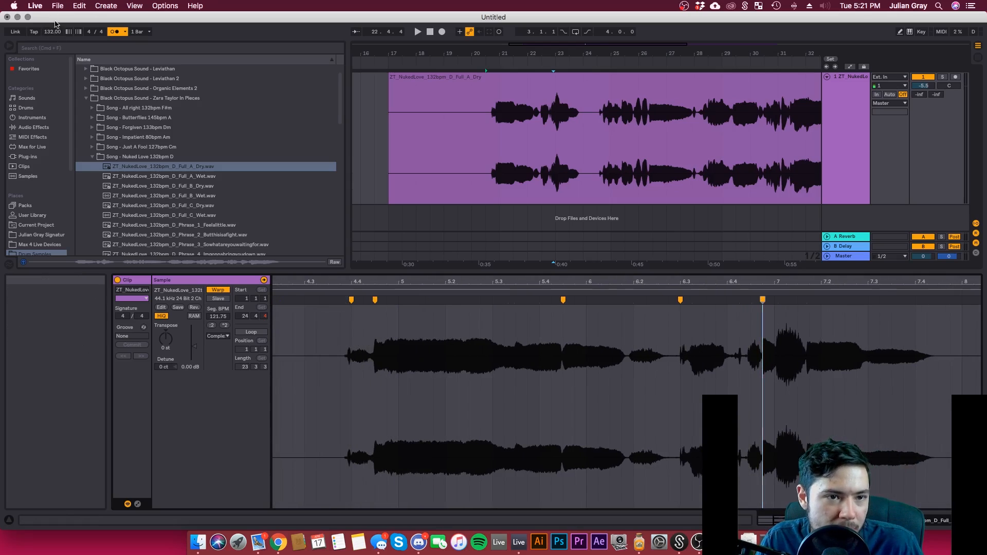
Step: Play the first phrase through to the start of the second around 8.3 to check the timing
{"action": "left_click", "coordinate": [347, 292]}
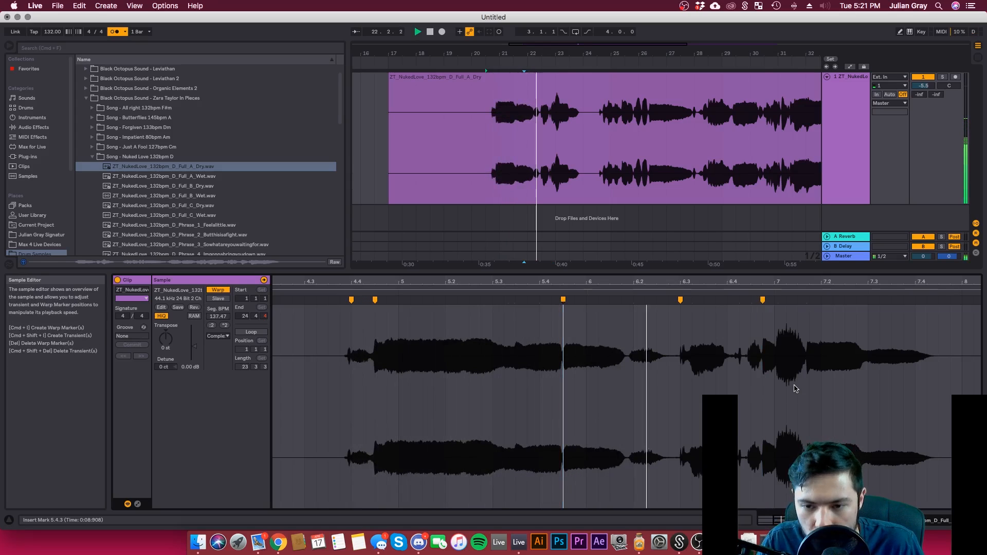
{"action": "scroll", "coordinate": [796, 389], "scroll_direction": "right", "scroll_amount": 1}
{"action": "scroll", "coordinate": [796, 389], "scroll_direction": "right", "scroll_amount": 10}
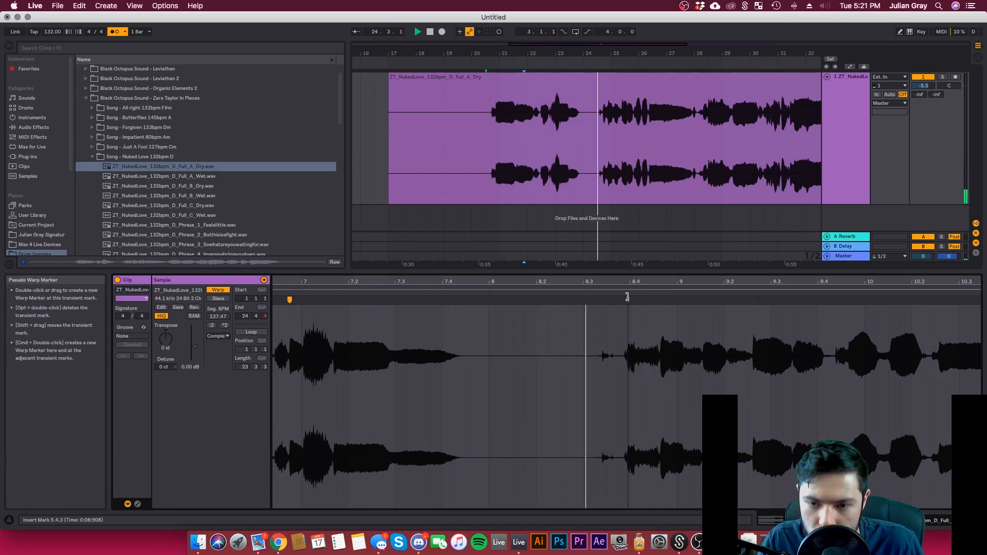
{"action": "key", "text": "space"}
Step: Add warp markers at 8.4.1 and 8.4.4, aligning the first two transients of the second vocal phrase
{"action": "double_click", "coordinate": [628, 297]}
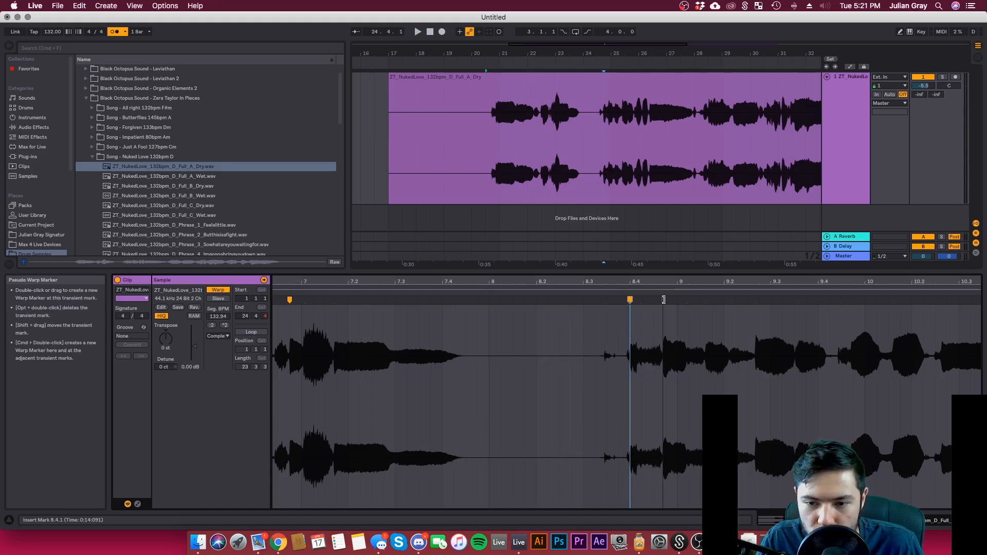
{"action": "left_click_drag", "start_coordinate": [663, 299], "coordinate": [665, 300]}
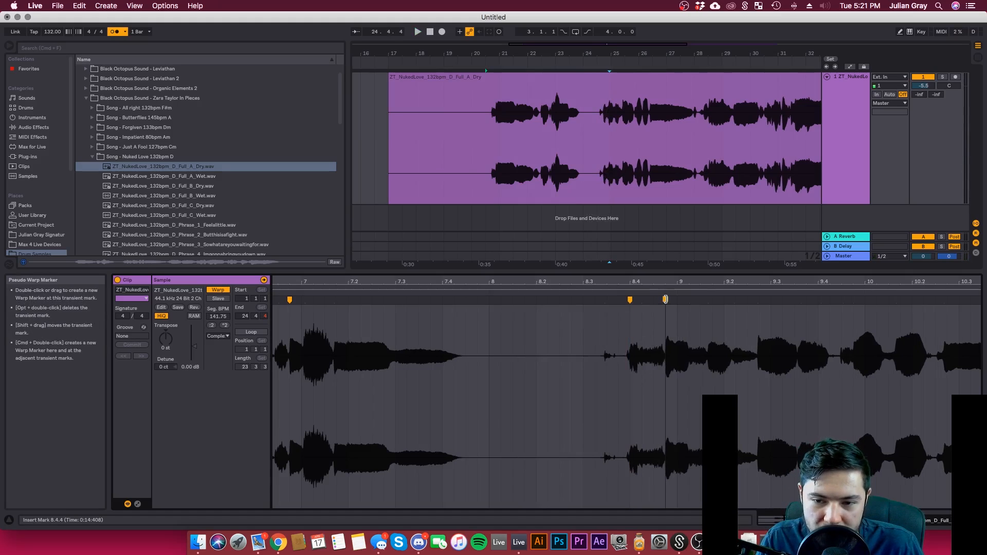
{"action": "scroll", "coordinate": [666, 344], "scroll_direction": "right", "scroll_amount": 4}
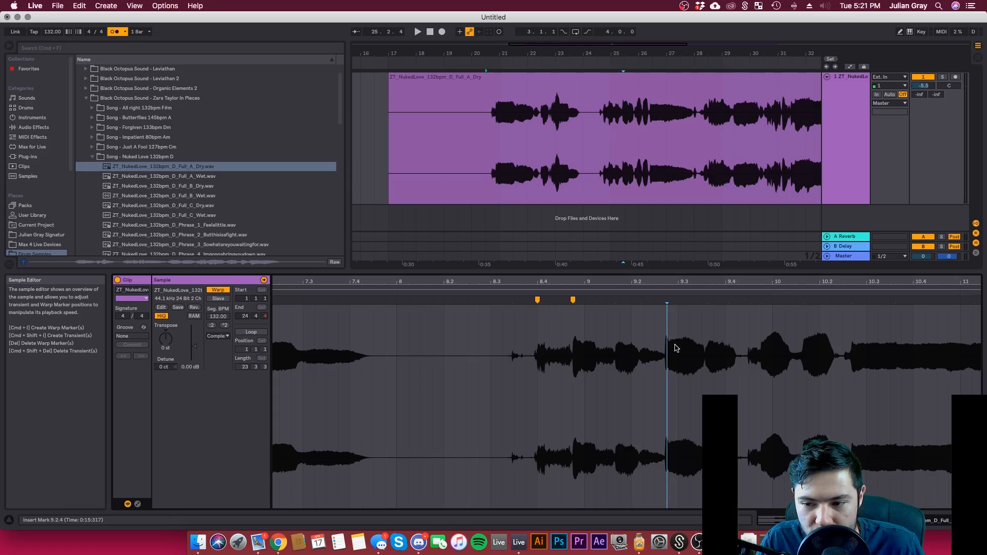
{"action": "left_click_drag", "start_coordinate": [662, 320], "coordinate": [680, 321]}
{"action": "left_click", "coordinate": [575, 329]}
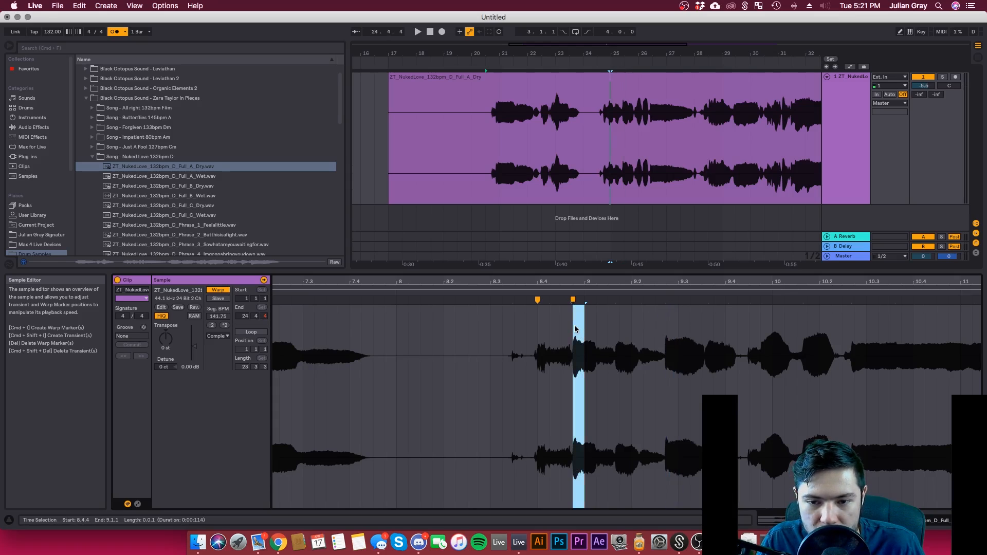
Step: Align the start of the long sustained note to 10.2.4 and the earlier transient to 9.2.4 with warp markers
{"action": "scroll", "coordinate": [789, 324], "scroll_direction": "right", "scroll_amount": 8}
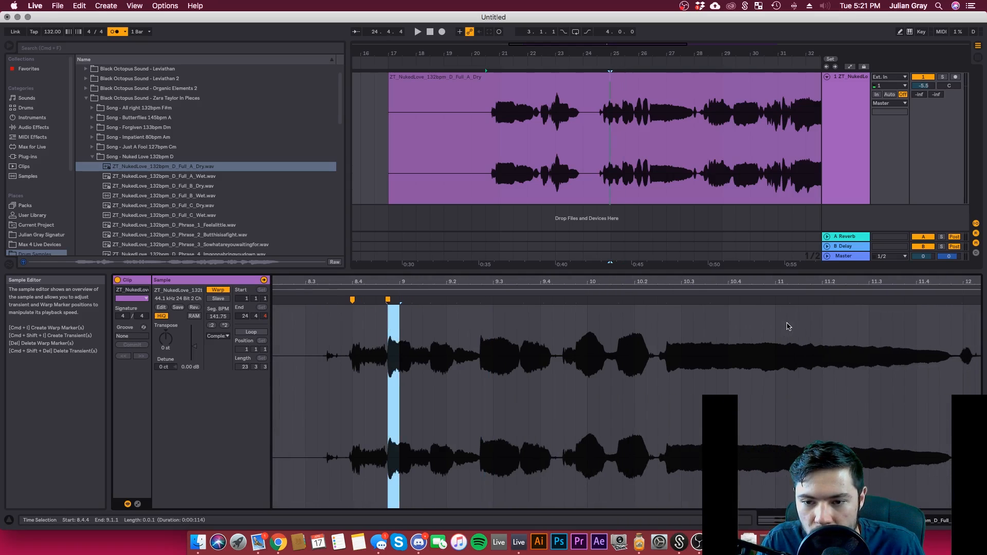
{"action": "left_click", "coordinate": [677, 324]}
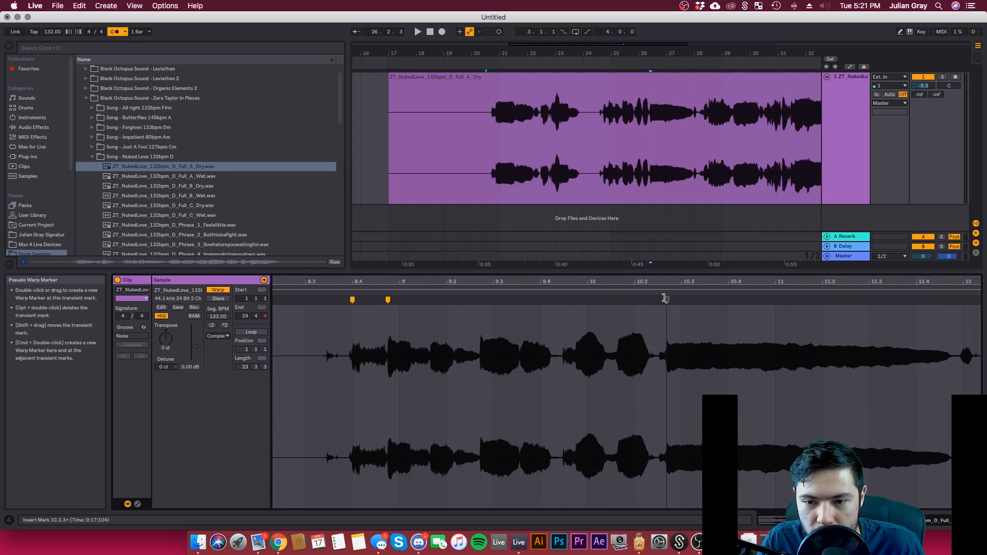
{"action": "mouse_move", "coordinate": [666, 298]}
{"action": "left_mouse_down"}
{"action": "mouse_move", "coordinate": [679, 297]}
{"action": "mouse_move", "coordinate": [668, 296]}
{"action": "left_mouse_up"}
{"action": "double_click", "coordinate": [484, 299]}
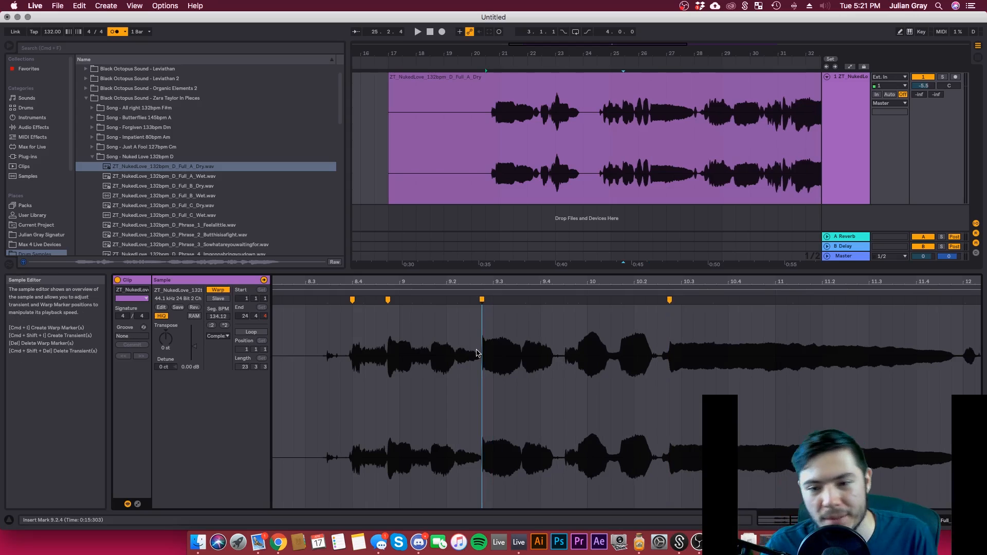
Step: Add warp markers at 12.2.3, 12.3.2 and 12.3.4 on the third phrase, playing it to check the timing
{"action": "left_click_drag", "start_coordinate": [797, 520], "coordinate": [813, 532]}
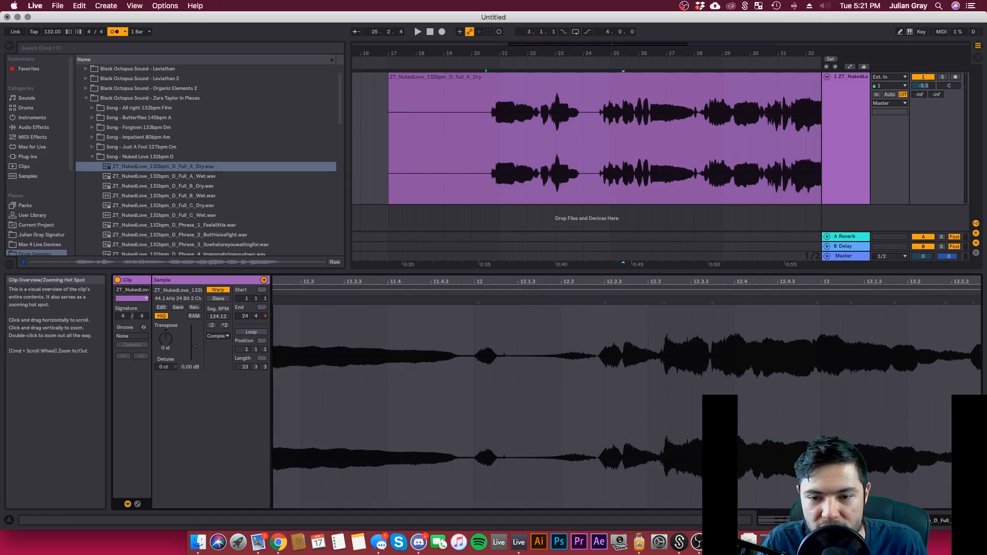
{"action": "double_click", "coordinate": [665, 303]}
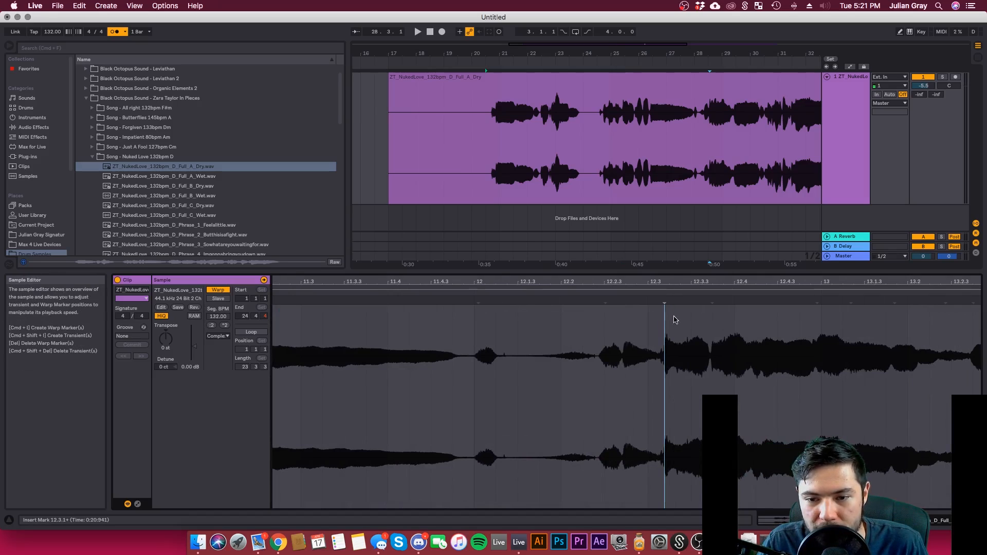
{"action": "double_click", "coordinate": [603, 299]}
{"action": "key", "text": "space"}
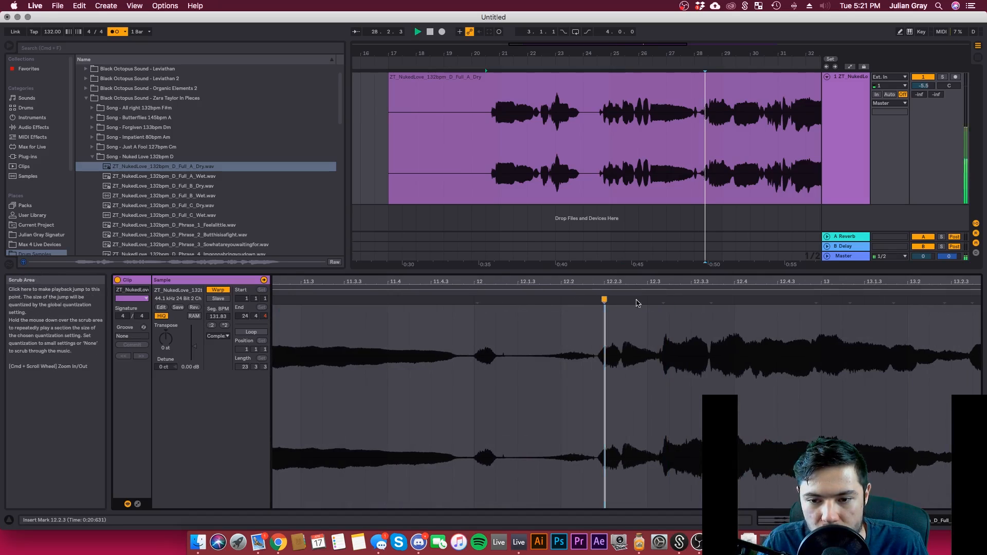
{"action": "double_click", "coordinate": [668, 304]}
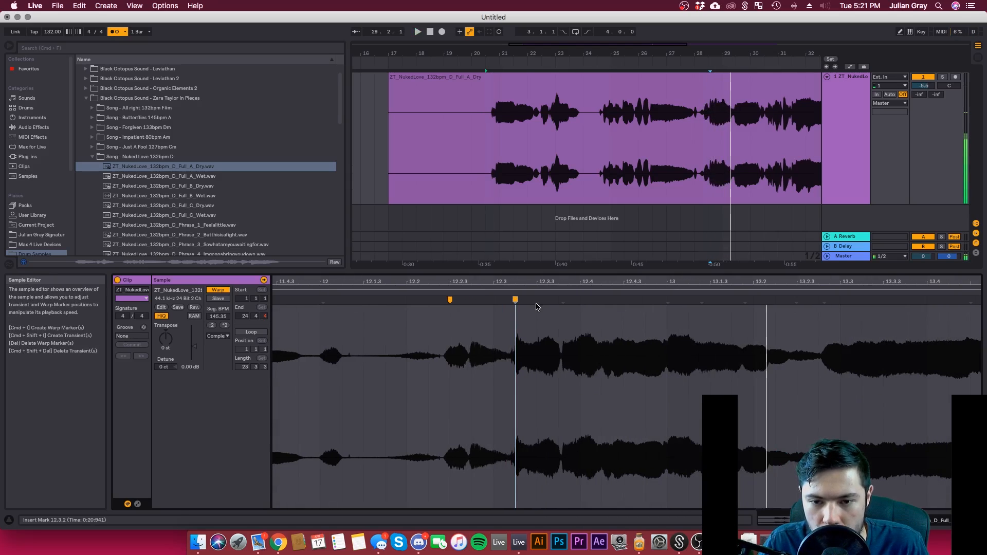
{"action": "double_click", "coordinate": [561, 300]}
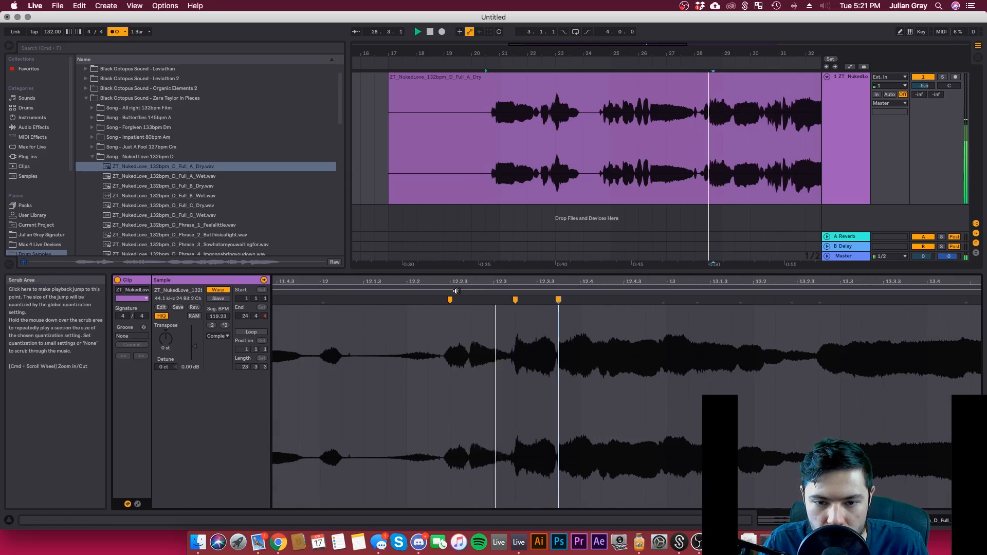
{"action": "key", "text": "space"}
Step: Add warp markers at 13.1.1 and 13.2.4 to align the middle of the third phrase
{"action": "left_click", "coordinate": [737, 301]}
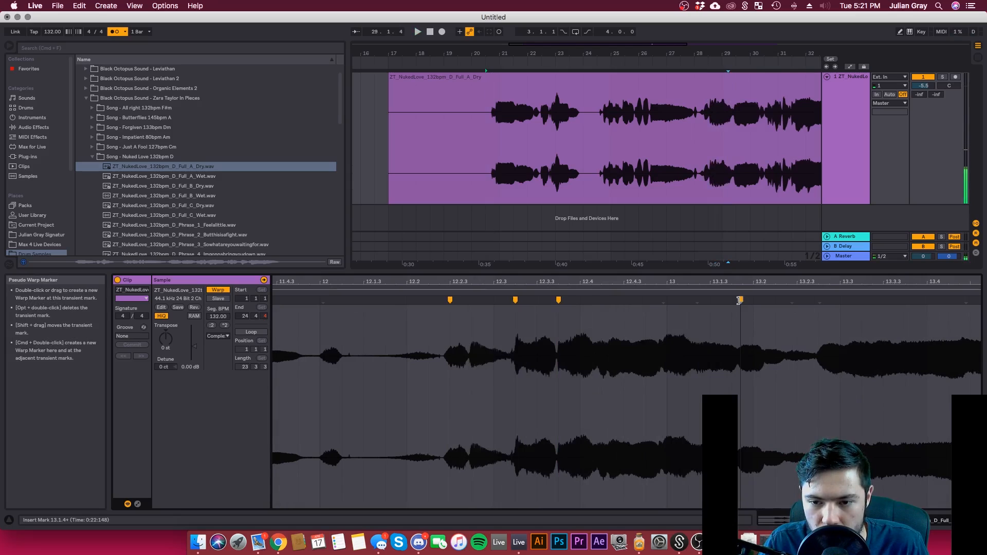
{"action": "double_click", "coordinate": [663, 299]}
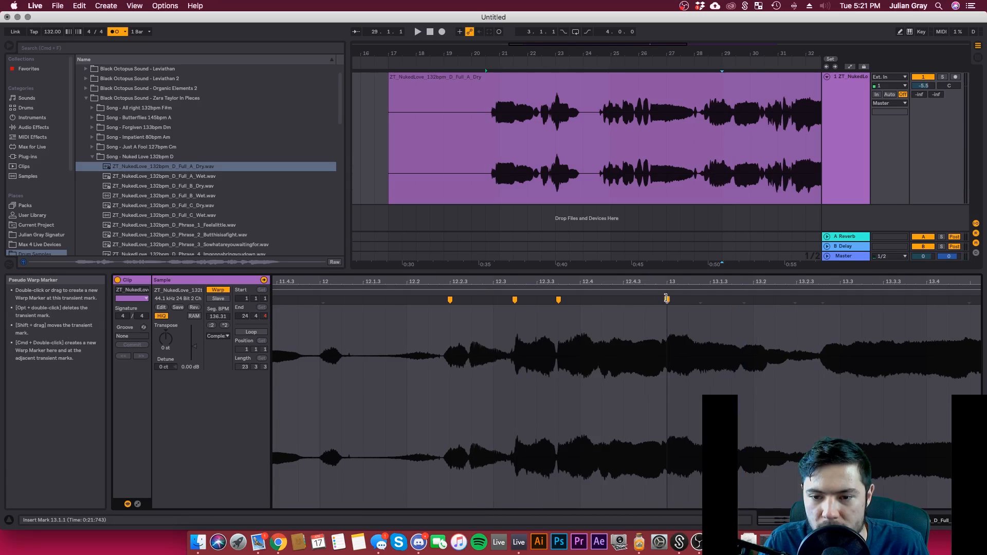
{"action": "left_click", "coordinate": [821, 300]}
{"action": "double_click", "coordinate": [821, 300]}
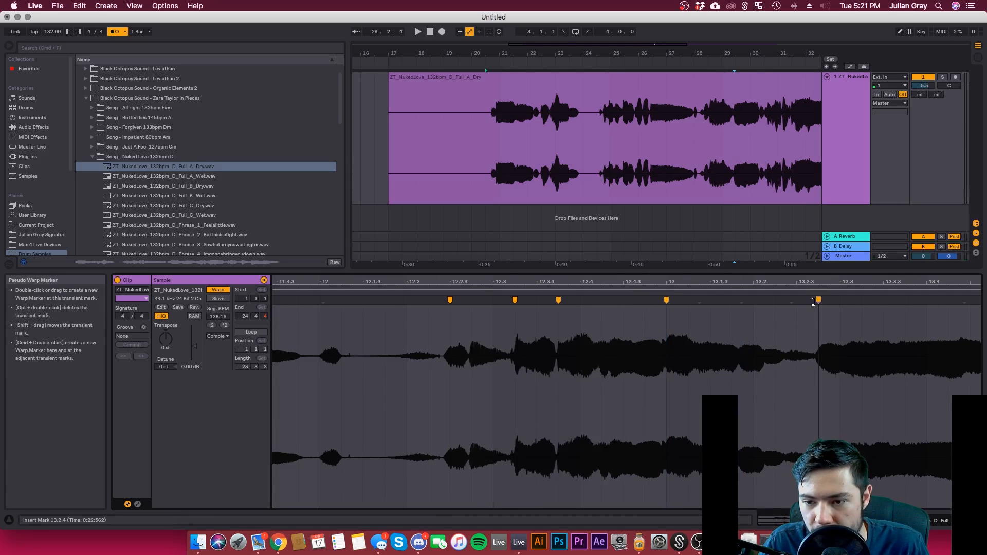
Step: Move the 13.2.4 warp marker to 13.3.1 and play the vocal to check its timing
{"action": "key", "text": "space"}
{"action": "scroll", "coordinate": [745, 397], "scroll_direction": "right", "scroll_amount": 4}
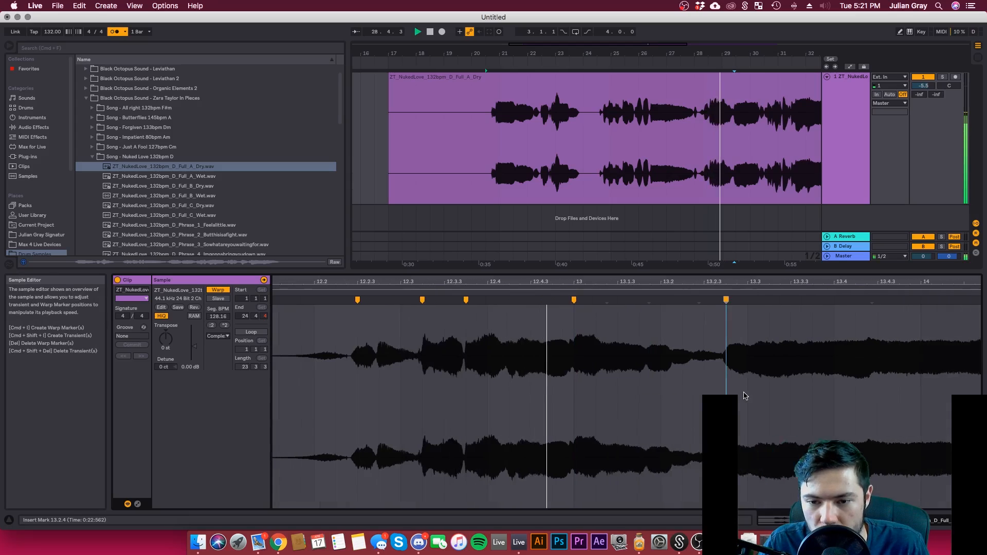
{"action": "key", "text": "space"}
{"action": "left_click_drag", "start_coordinate": [632, 298], "coordinate": [655, 300]}
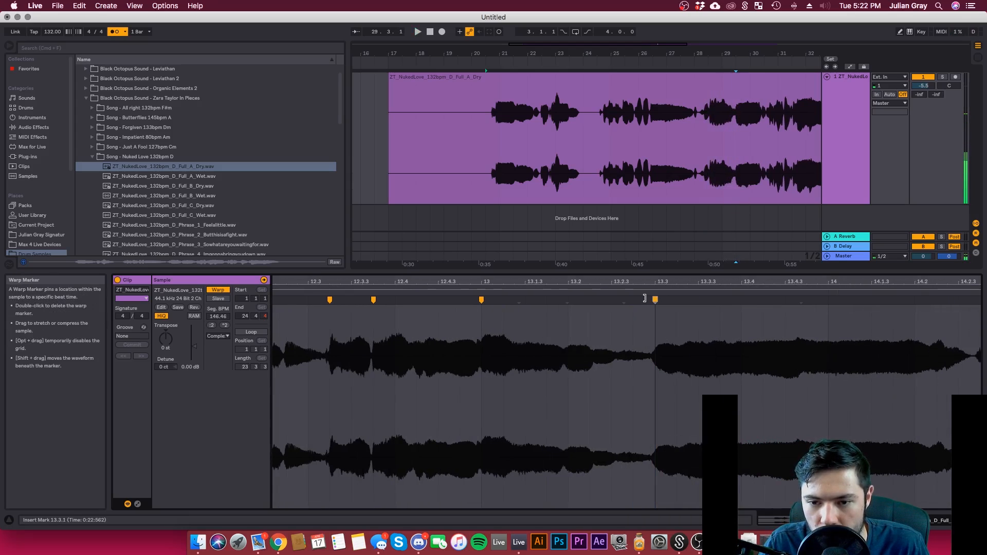
{"action": "left_click", "coordinate": [586, 301]}
{"action": "scroll", "coordinate": [617, 360], "scroll_direction": "right", "scroll_amount": 5}
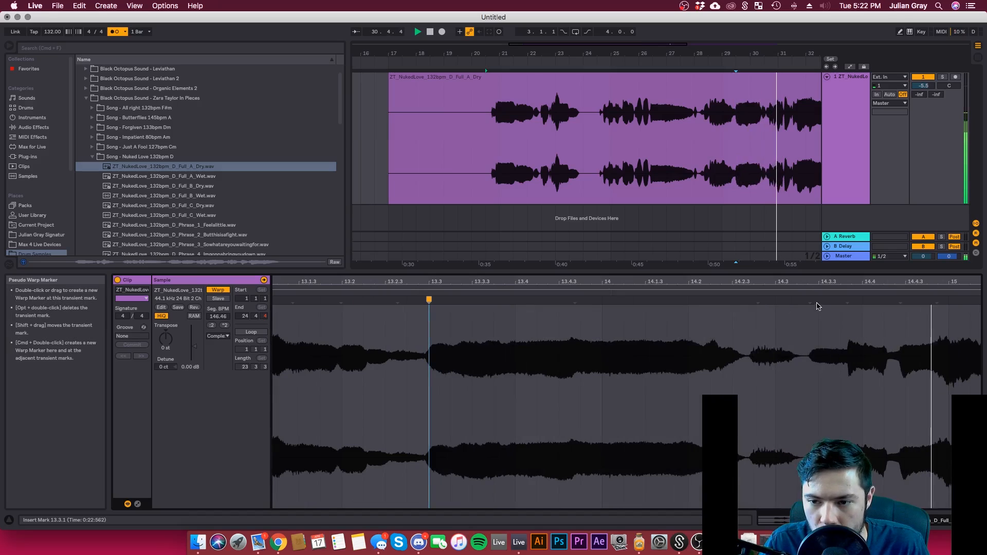
Step: Add warp markers at 14.4.1 and 14.3.3, and play the vocal from 14.3.3
{"action": "left_click_drag", "start_coordinate": [846, 300], "coordinate": [862, 300]}
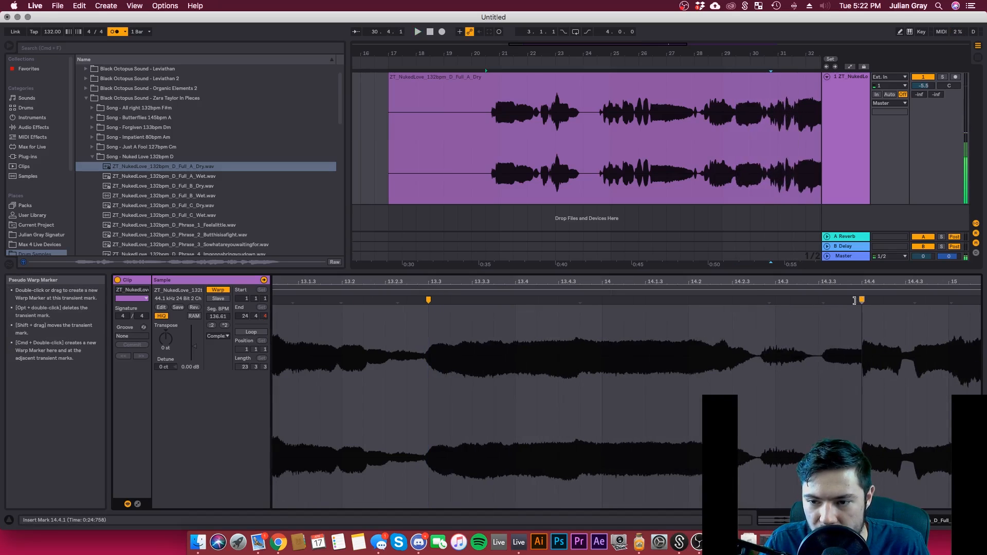
{"action": "double_click", "coordinate": [817, 301]}
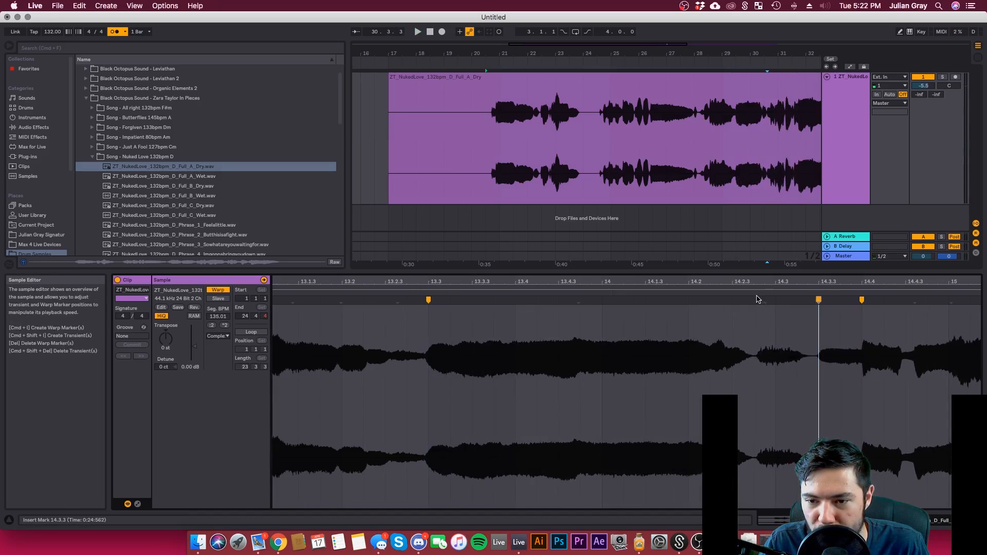
{"action": "key", "text": "space"}
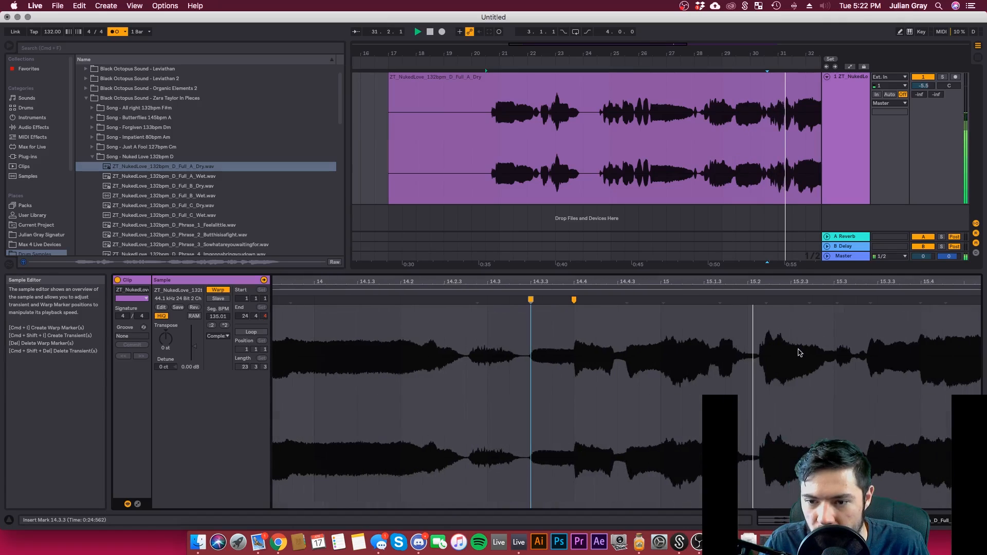
Step: Add warp markers at 15.3.1, 15.3.3 and 15.4.1 leading into the sustained note, playing the passage to check it
{"action": "left_click_drag", "start_coordinate": [724, 302], "coordinate": [765, 302]}
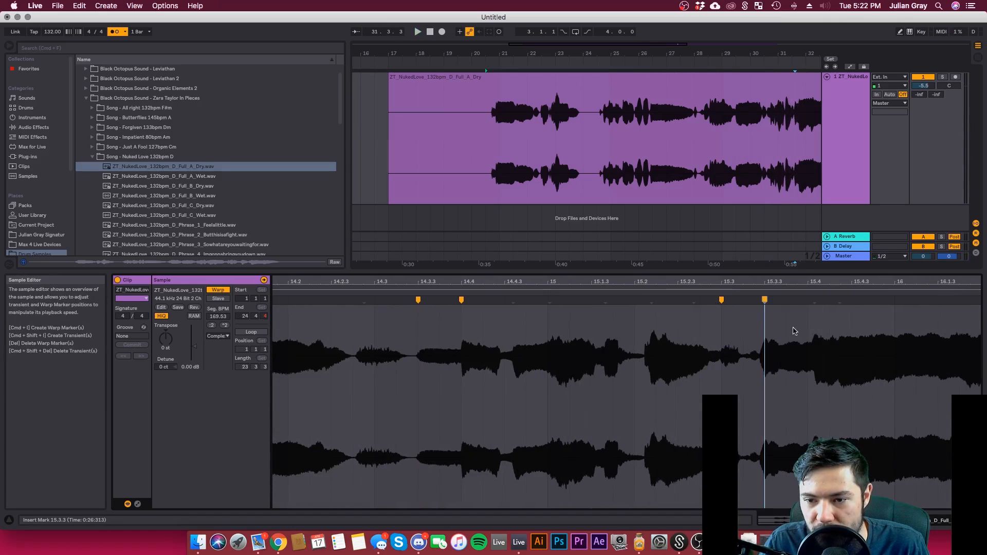
{"action": "scroll", "coordinate": [789, 337], "scroll_direction": "right", "scroll_amount": 5}
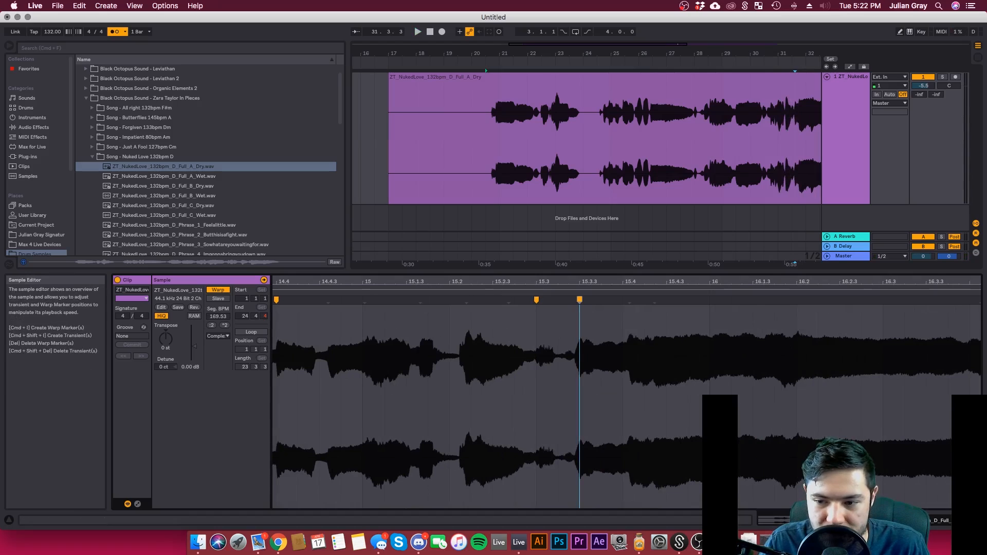
{"action": "left_click", "coordinate": [524, 292]}
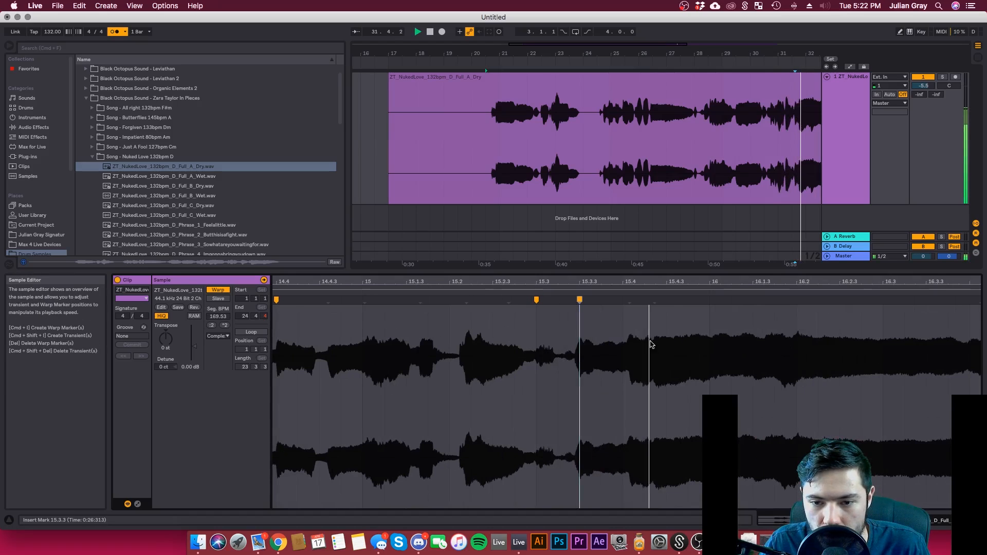
{"action": "scroll", "coordinate": [676, 367], "scroll_direction": "right", "scroll_amount": 3}
{"action": "double_click", "coordinate": [547, 299]}
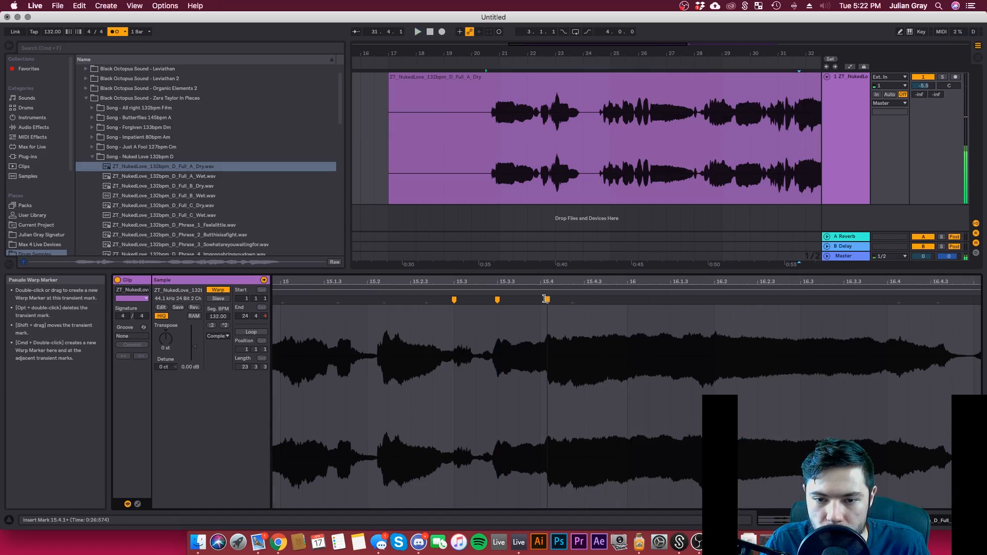
{"action": "left_click_drag", "start_coordinate": [547, 299], "coordinate": [531, 256]}
{"action": "key", "text": "space"}
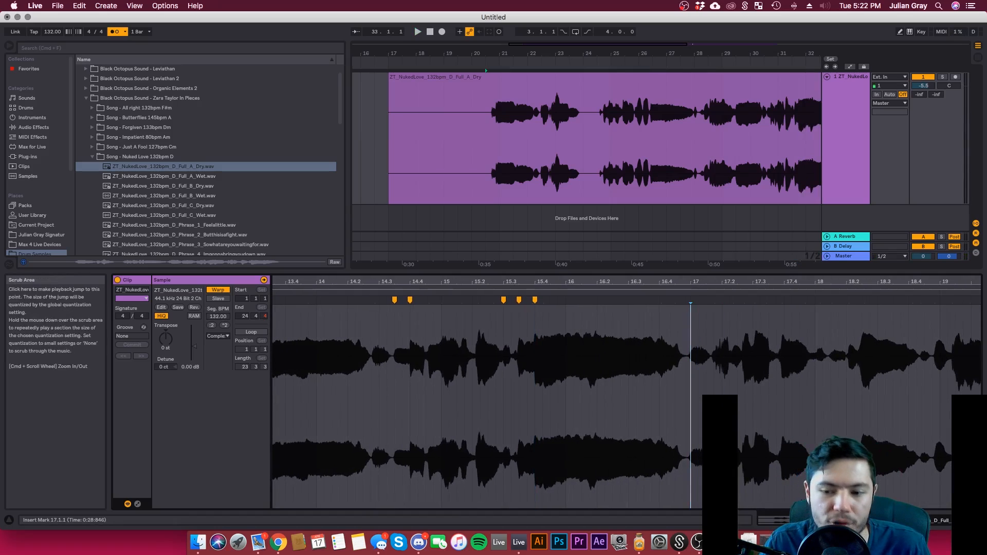
Step: Add warp markers to the closing phrase across bars 17 and 18, and set the vocal clip's warp mode to Complex Pro
{"action": "left_click_drag", "start_coordinate": [740, 282], "coordinate": [720, 298]}
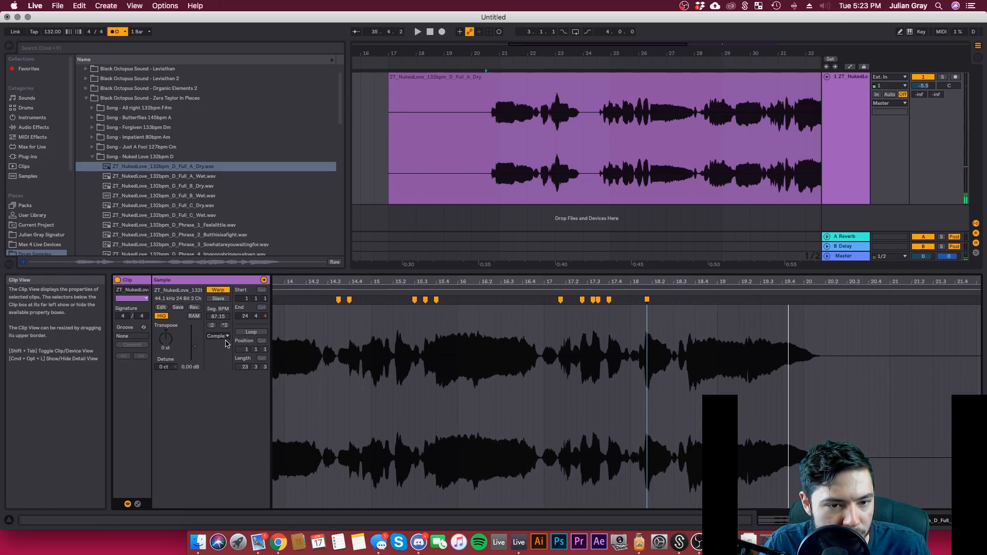
{"action": "left_click", "coordinate": [218, 337]}
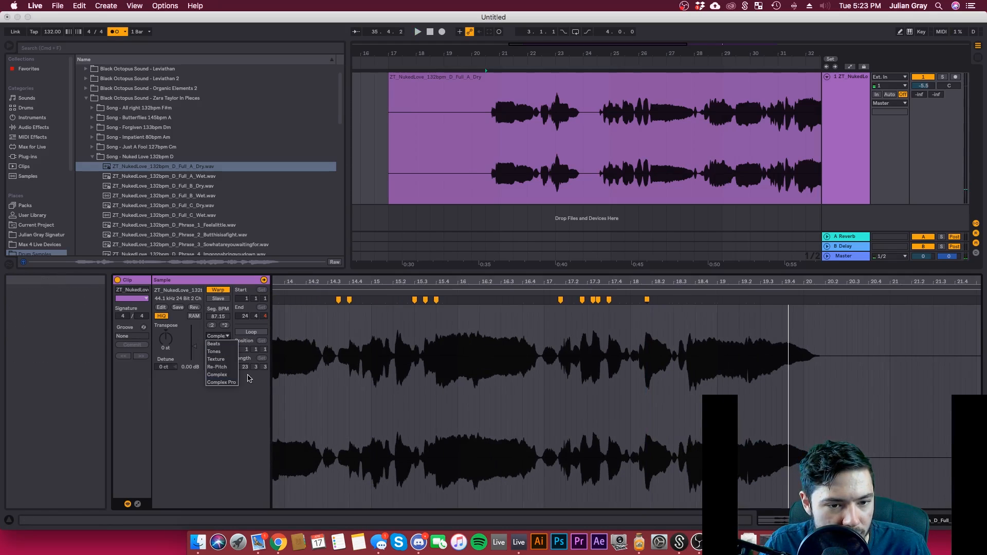
{"action": "left_click", "coordinate": [230, 383]}
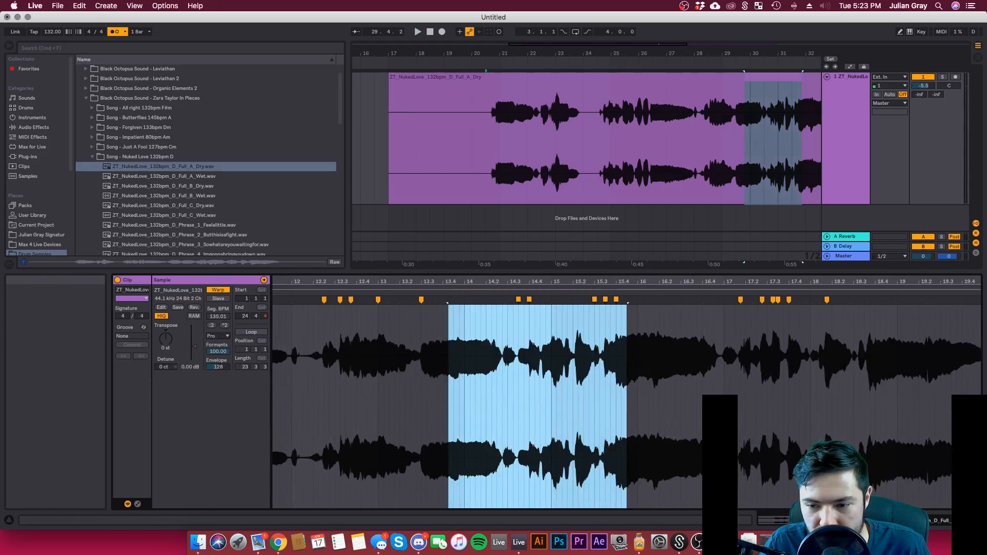
Step: Play the warped vocal from just before its first phrase to check the overall timing
{"action": "left_click_drag", "start_coordinate": [512, 282], "coordinate": [512, 260]}
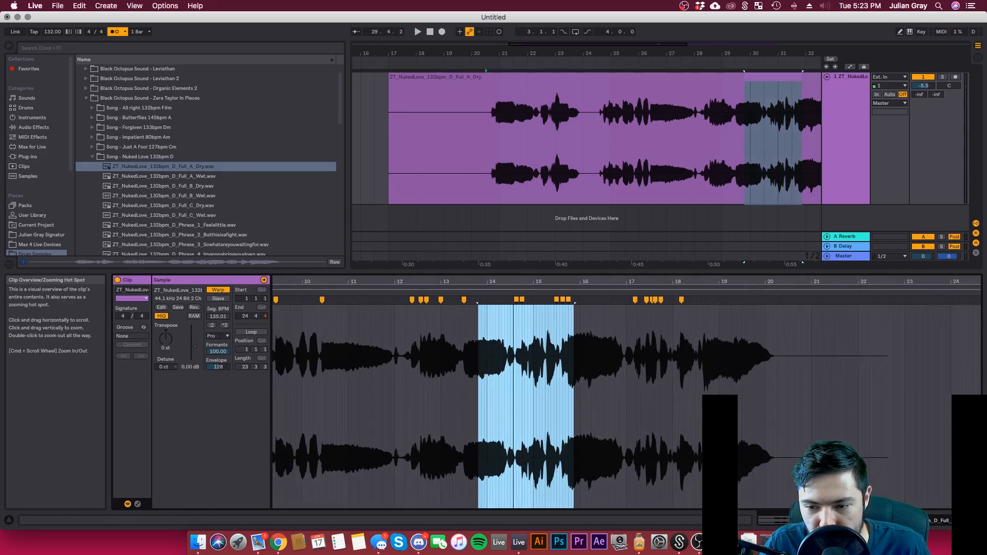
{"action": "left_click", "coordinate": [601, 389]}
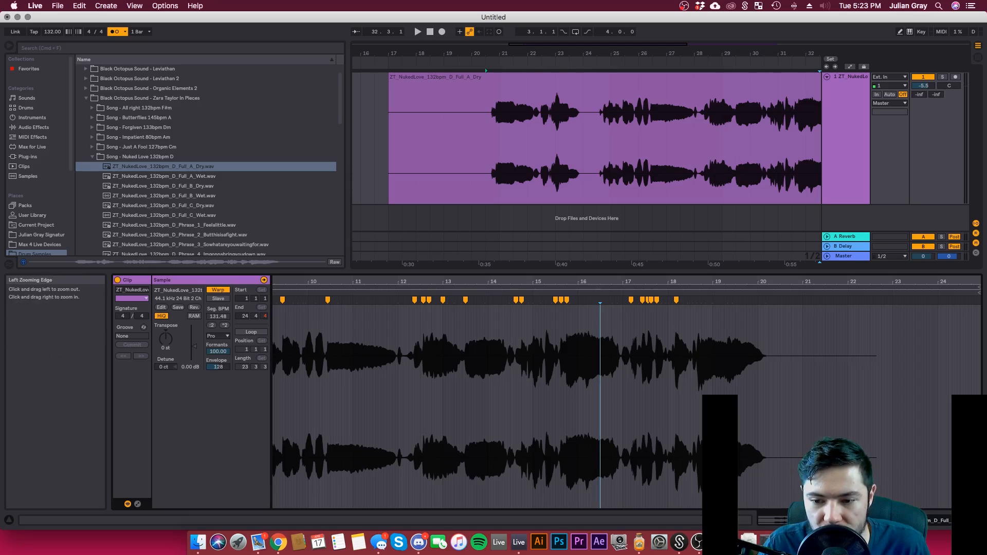
{"action": "left_click_drag", "start_coordinate": [610, 282], "coordinate": [612, 258]}
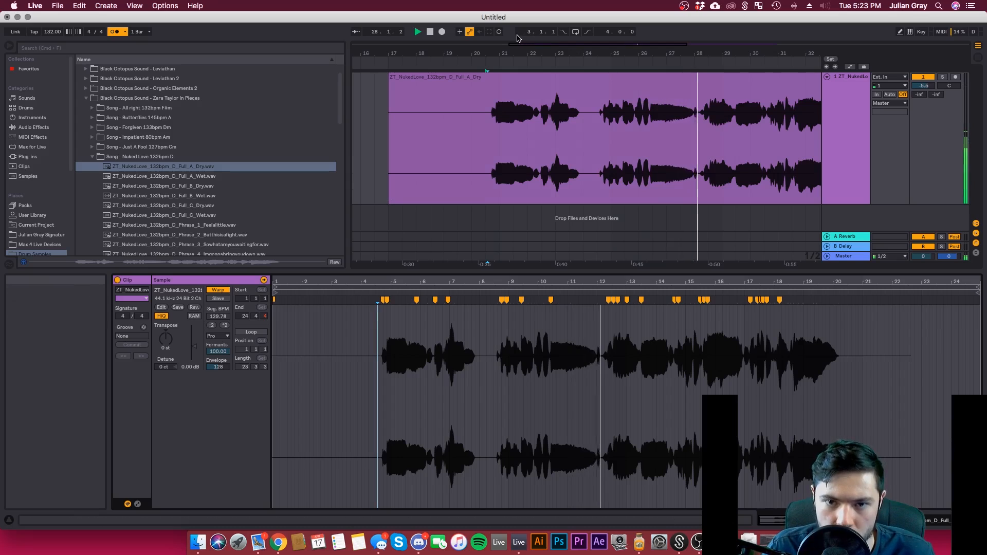
Step: Delete the end of the vocal clip from 33.1.1 onward in the arrangement
{"action": "left_click_drag", "start_coordinate": [519, 45], "coordinate": [563, 32]}
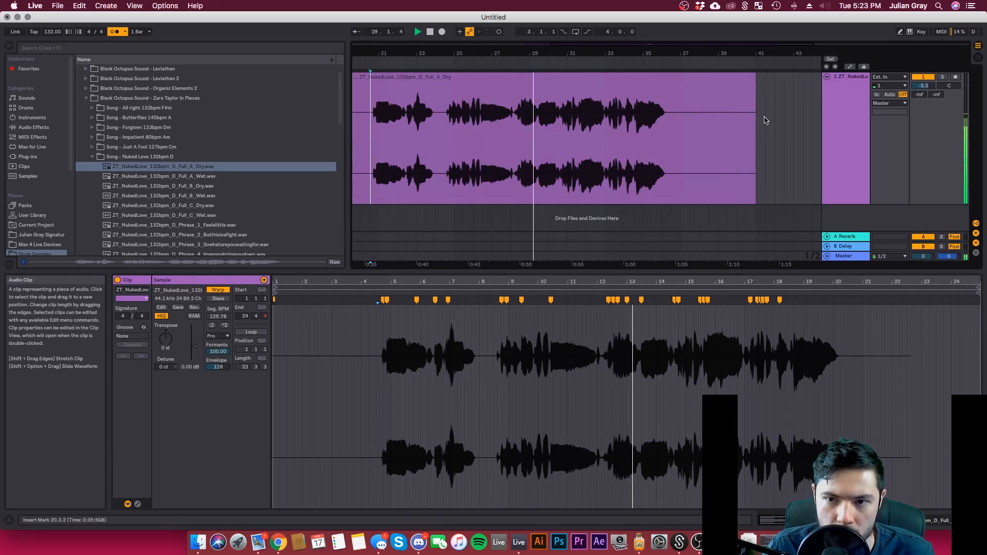
{"action": "left_click_drag", "start_coordinate": [766, 135], "coordinate": [510, 133]}
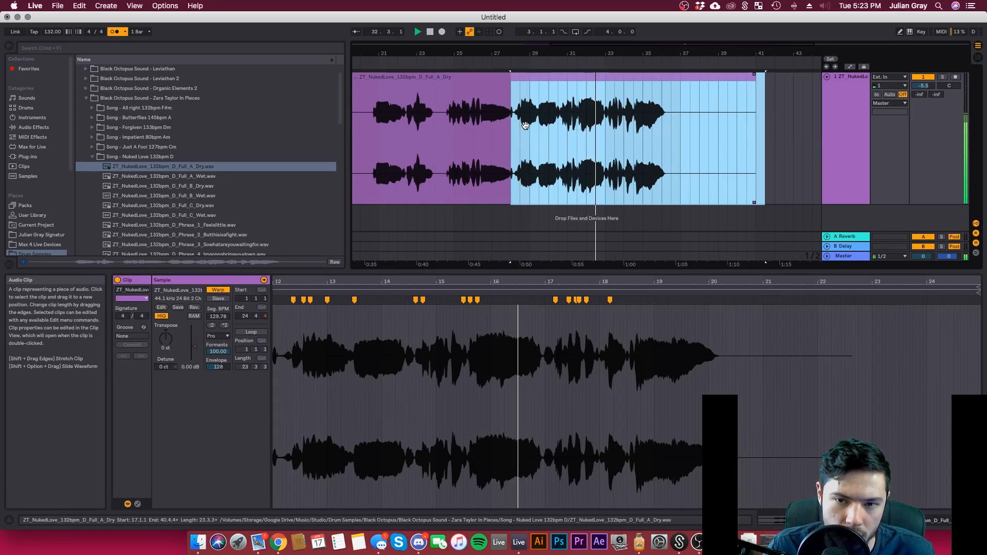
{"action": "left_click_drag", "start_coordinate": [604, 125], "coordinate": [766, 76]}
{"action": "key", "text": "Delete"}
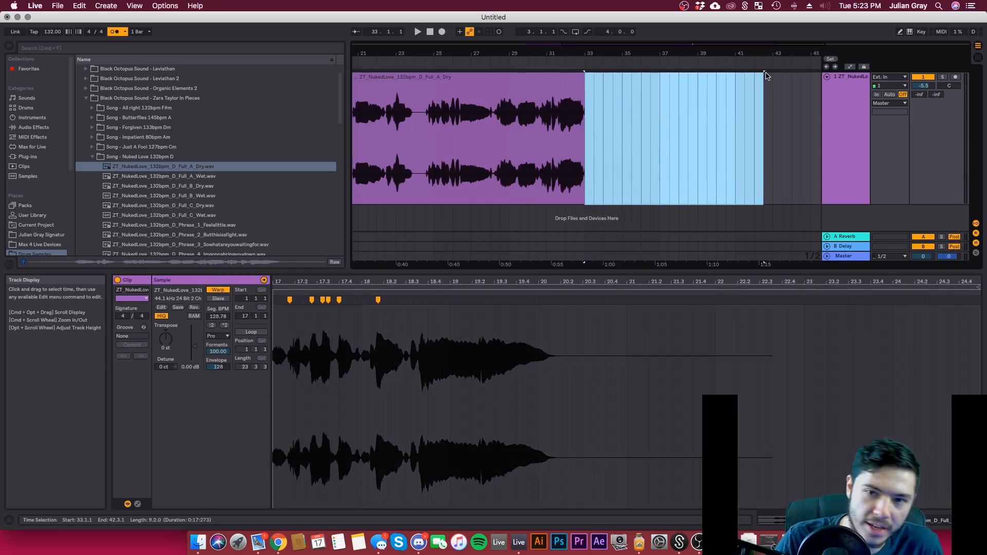
Step: Delete the two silent bars at the start of the vocal clip, from 17.1.1 to 19.1.1
{"action": "left_click", "coordinate": [651, 124]}
{"action": "left_click_drag", "start_coordinate": [716, 44], "coordinate": [584, 56]}
{"action": "left_click_drag", "start_coordinate": [445, 150], "coordinate": [445, 116]}
{"action": "left_click", "coordinate": [506, 150]}
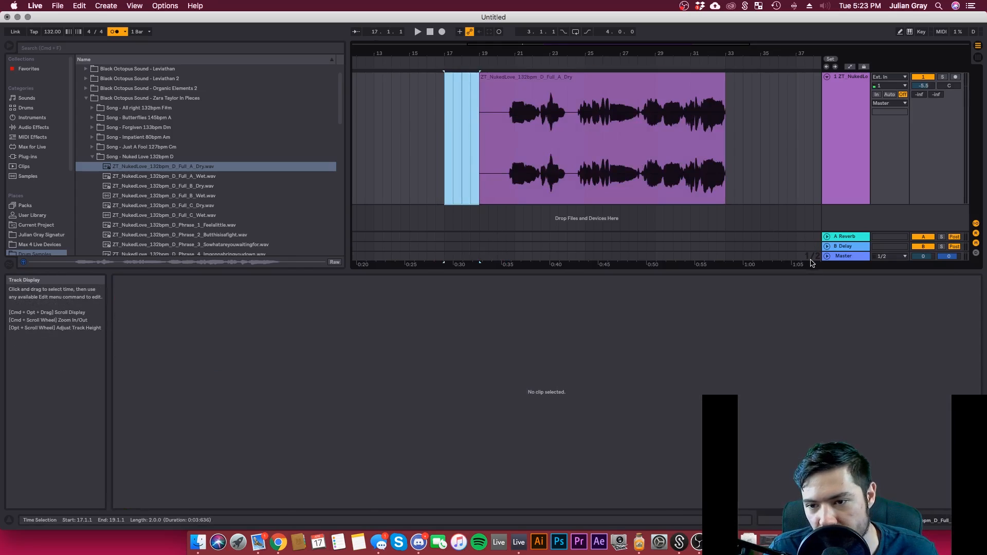
Step: Set the arrangement grid to 1/1 and move the trimmed vocal clip so it starts at 17.1.1
{"action": "right_click", "coordinate": [812, 260]}
{"action": "left_click", "coordinate": [902, 339]}
{"action": "mouse_move", "coordinate": [482, 108]}
{"action": "left_mouse_down"}
{"action": "mouse_move", "coordinate": [443, 119]}
{"action": "mouse_move", "coordinate": [539, 101]}
{"action": "mouse_move", "coordinate": [452, 106]}
{"action": "mouse_move", "coordinate": [482, 117]}
{"action": "left_mouse_up"}
{"action": "left_click", "coordinate": [482, 119]}
{"action": "left_click", "coordinate": [477, 133]}
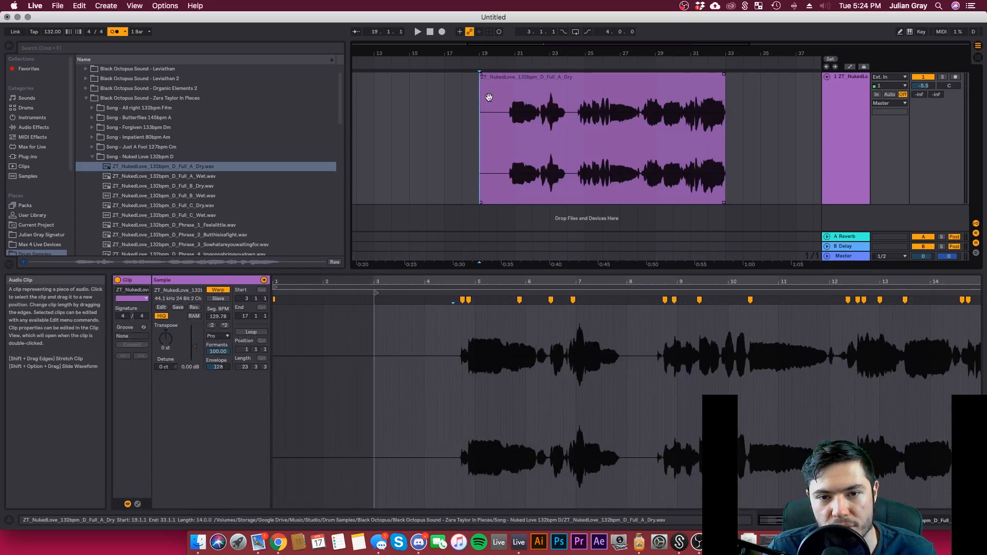
{"action": "left_click_drag", "start_coordinate": [506, 76], "coordinate": [492, 31]}
Step: Set the project tempo to 88 BPM and play the vocal from 17.1.1 to hear it slowed down
{"action": "left_click", "coordinate": [45, 34]}
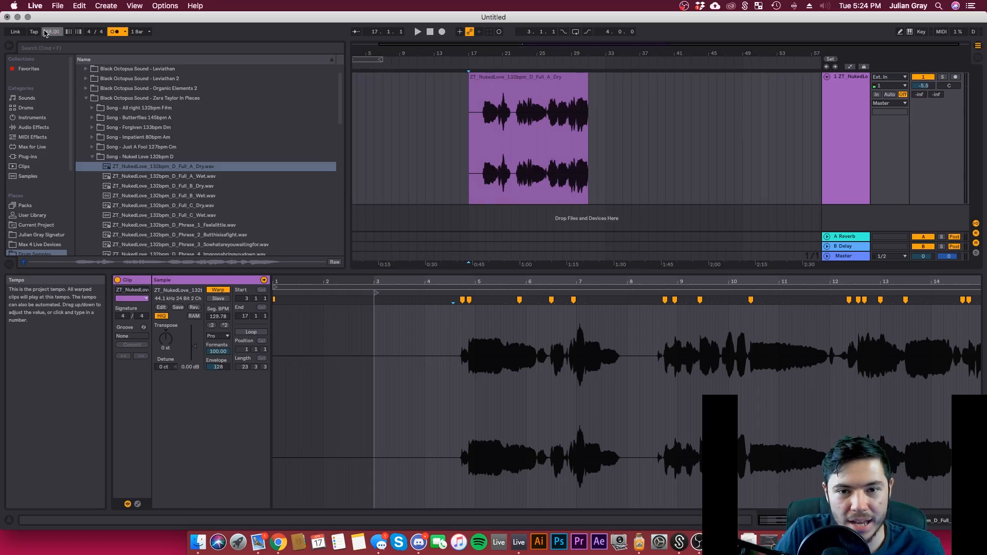
{"action": "left_click", "coordinate": [466, 137]}
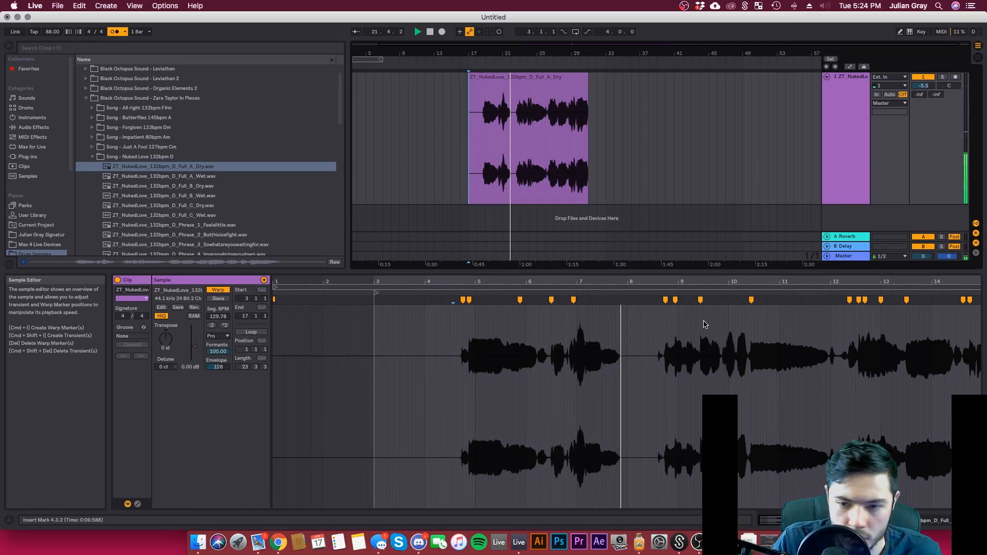
{"action": "scroll", "coordinate": [706, 324], "scroll_direction": "right", "scroll_amount": 1}
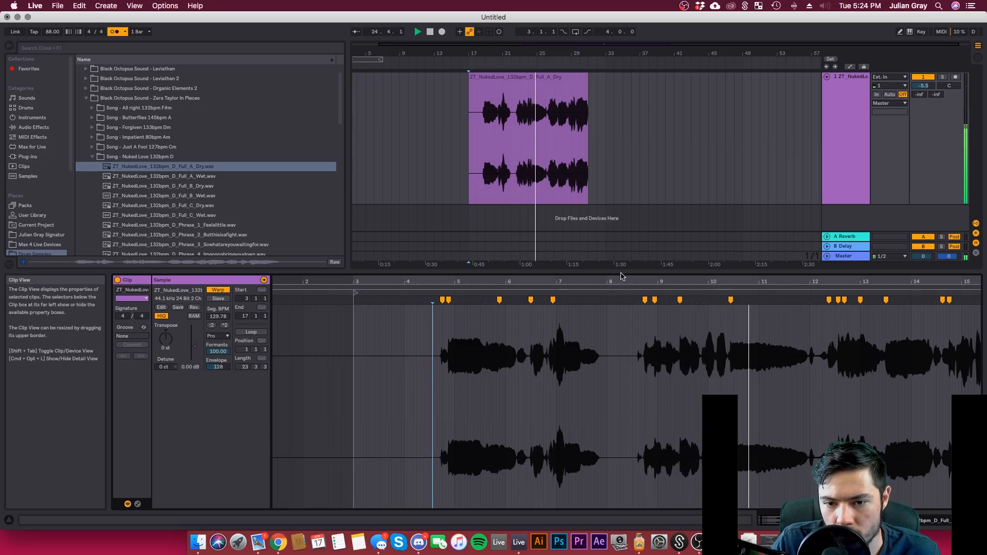
{"action": "left_click", "coordinate": [588, 138]}
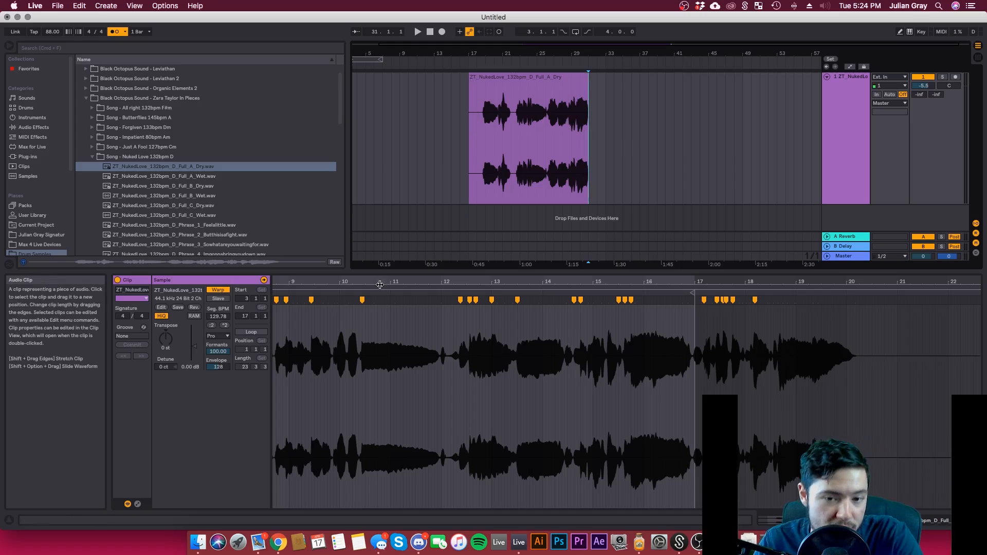
Step: Set the project tempo to 170 BPM and play the vocal from 17.1.1 to hear it sped up
{"action": "left_click", "coordinate": [410, 381]}
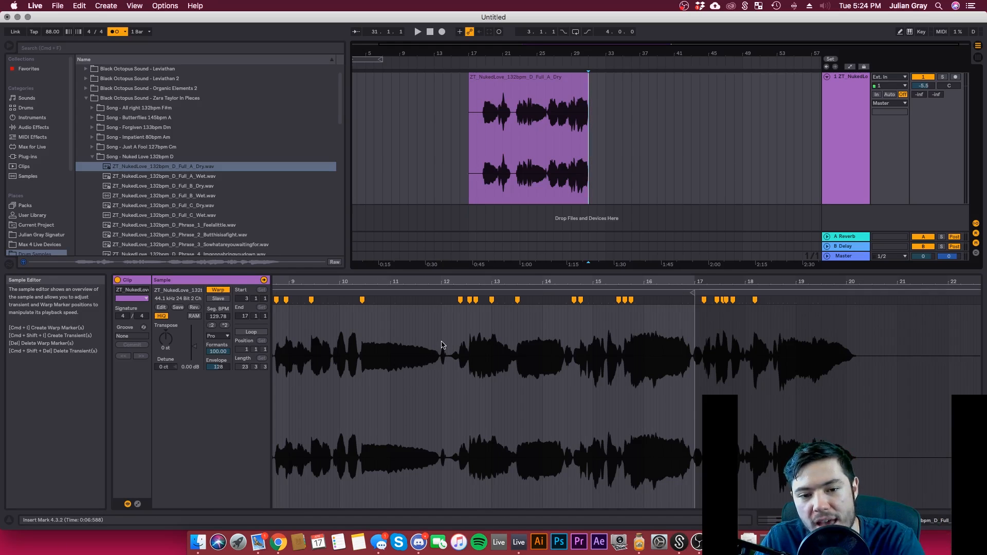
{"action": "left_click_drag", "start_coordinate": [835, 520], "coordinate": [834, 488]}
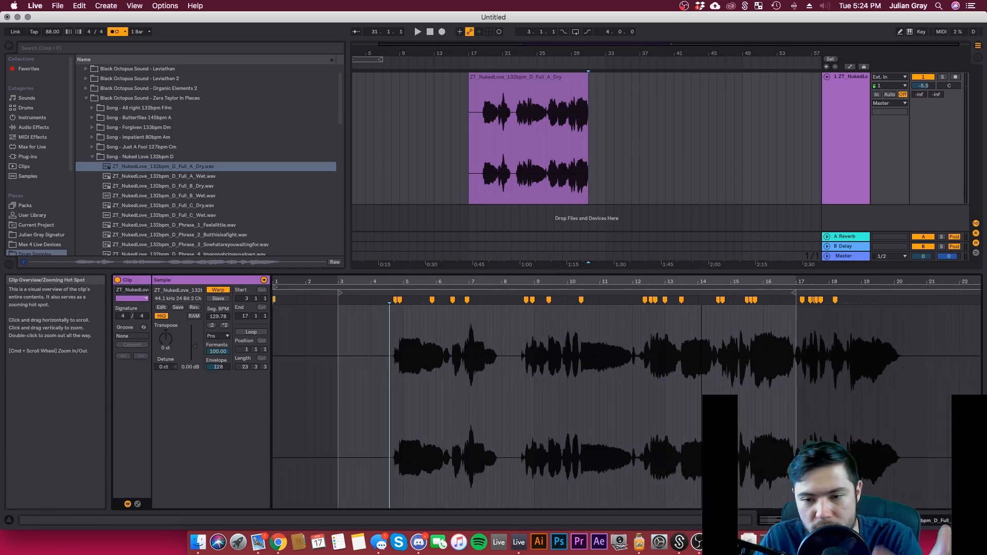
{"action": "left_click", "coordinate": [53, 33]}
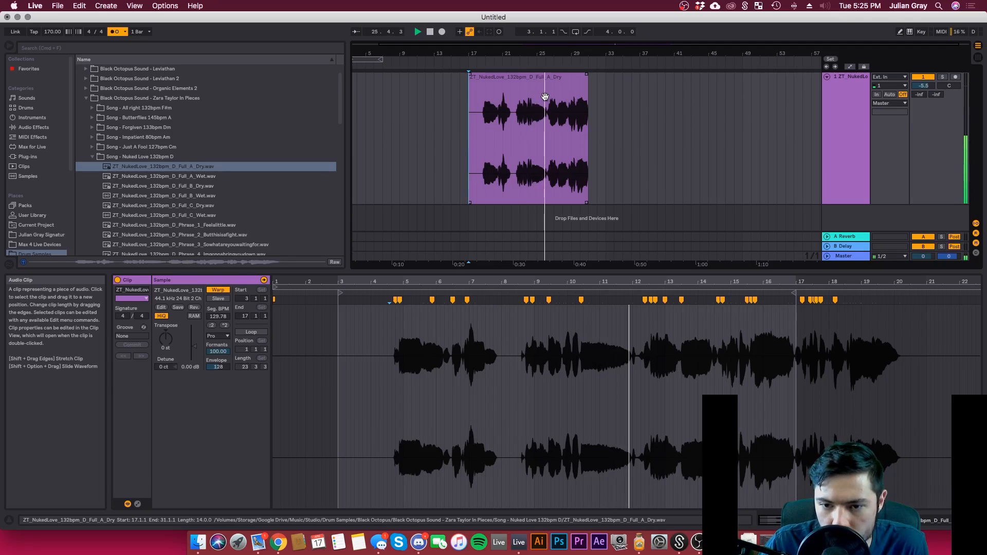
{"action": "left_click", "coordinate": [796, 327]}
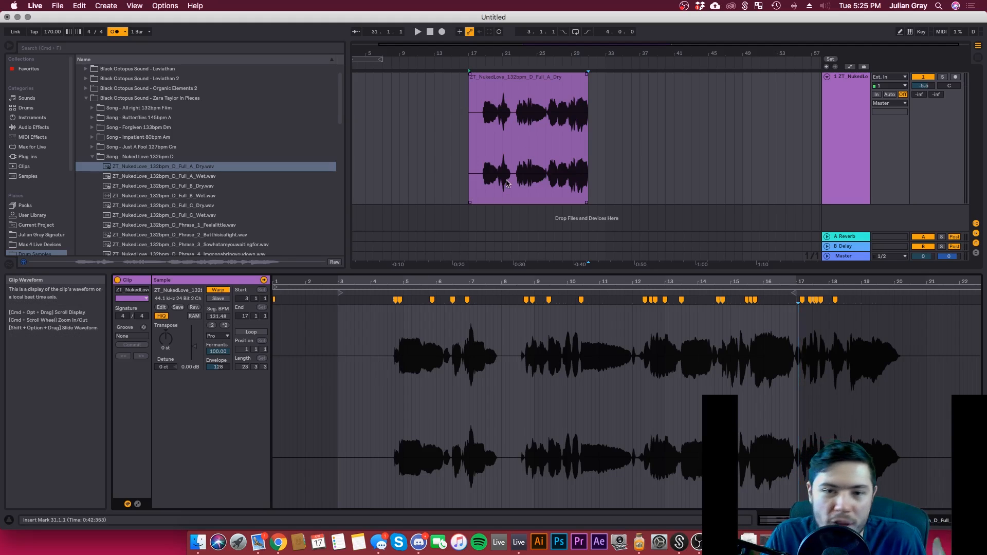
Step: Examine the vocal's timing around the first phrase and the start of the second phrase at 170 BPM
{"action": "left_click", "coordinate": [485, 160]}
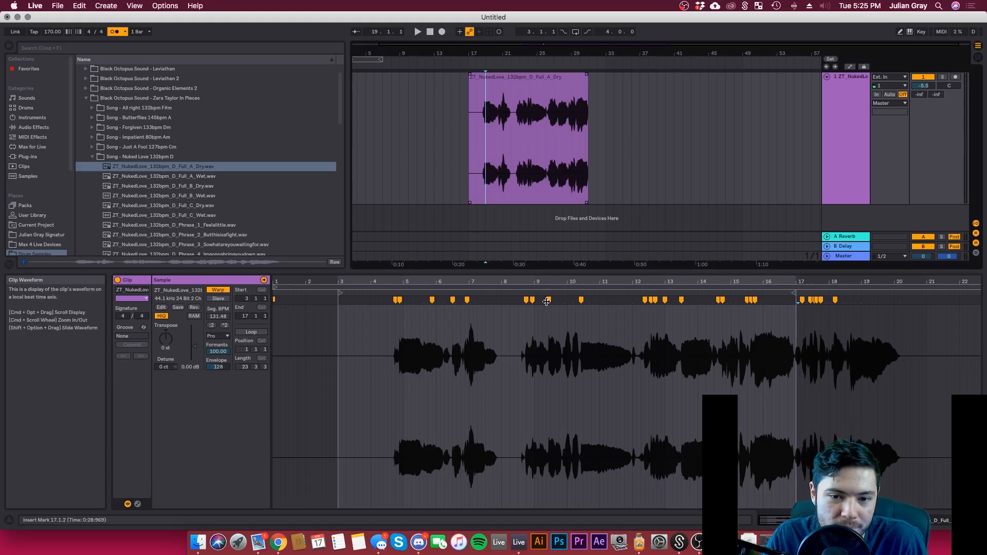
{"action": "left_click", "coordinate": [528, 341]}
{"action": "left_click", "coordinate": [528, 341]}
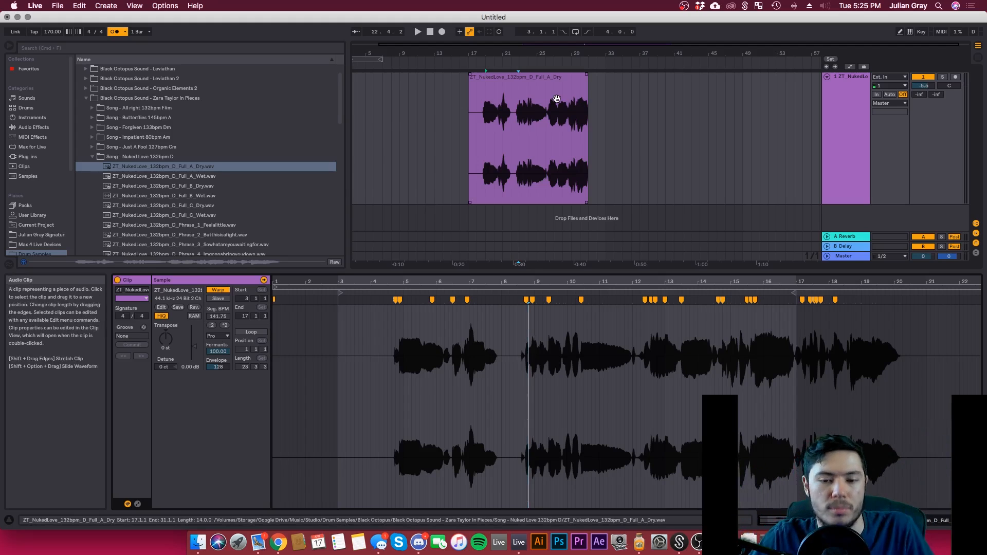
{"action": "left_click", "coordinate": [504, 332]}
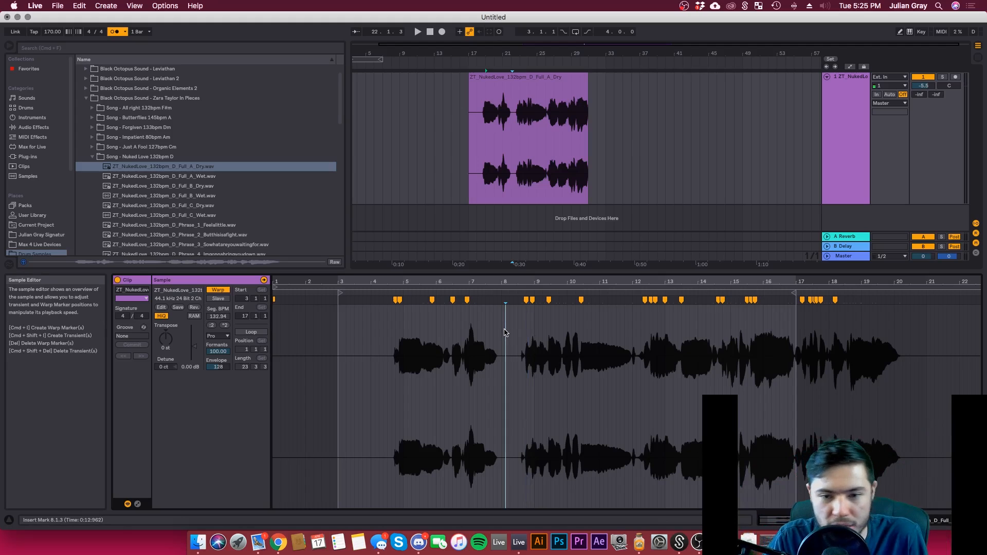
{"action": "left_click", "coordinate": [503, 327]}
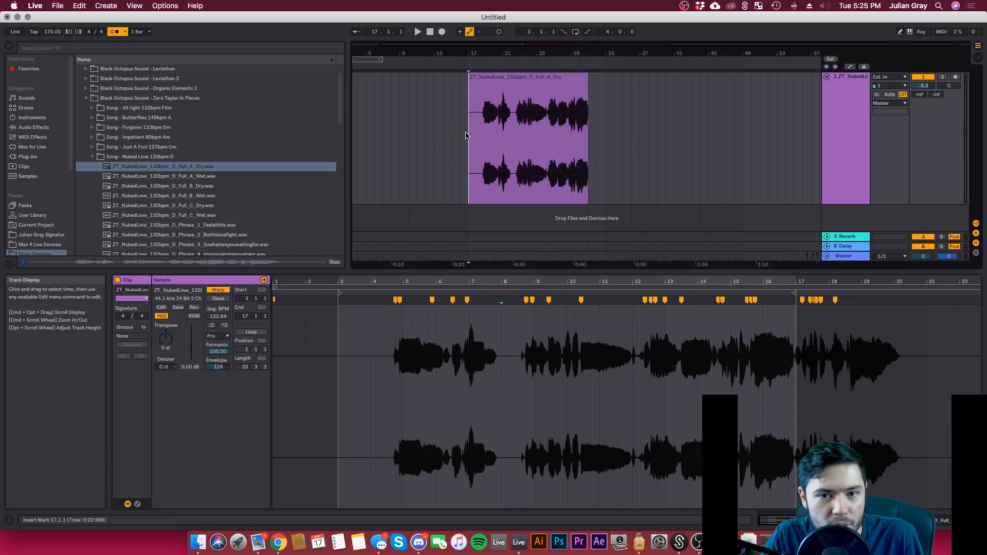
Step: Add a warp marker at 7.1.4 near the end of the vocal's first phrase
{"action": "left_click", "coordinate": [498, 112]}
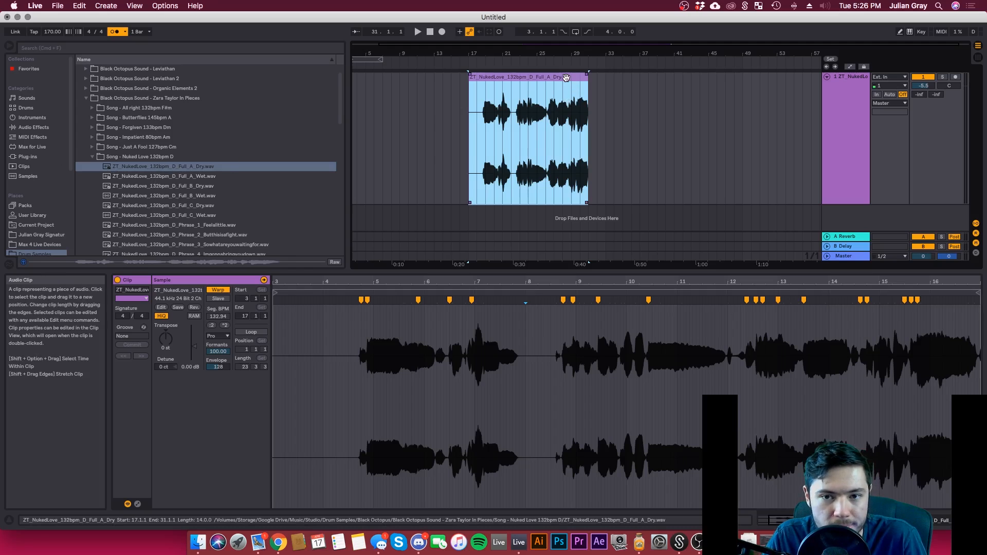
{"action": "left_click_drag", "start_coordinate": [473, 282], "coordinate": [531, 363]}
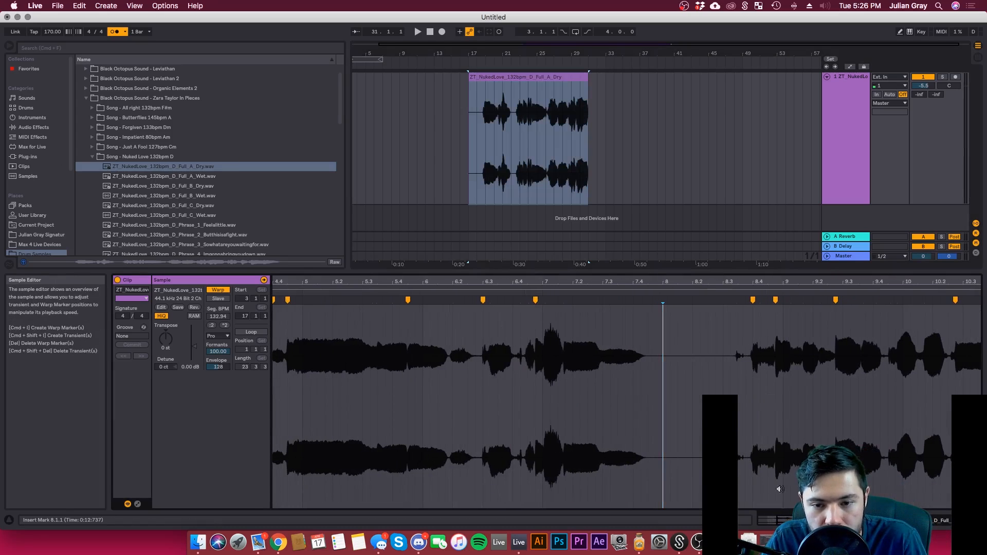
{"action": "left_click_drag", "start_coordinate": [786, 520], "coordinate": [780, 532]}
{"action": "double_click", "coordinate": [674, 302]}
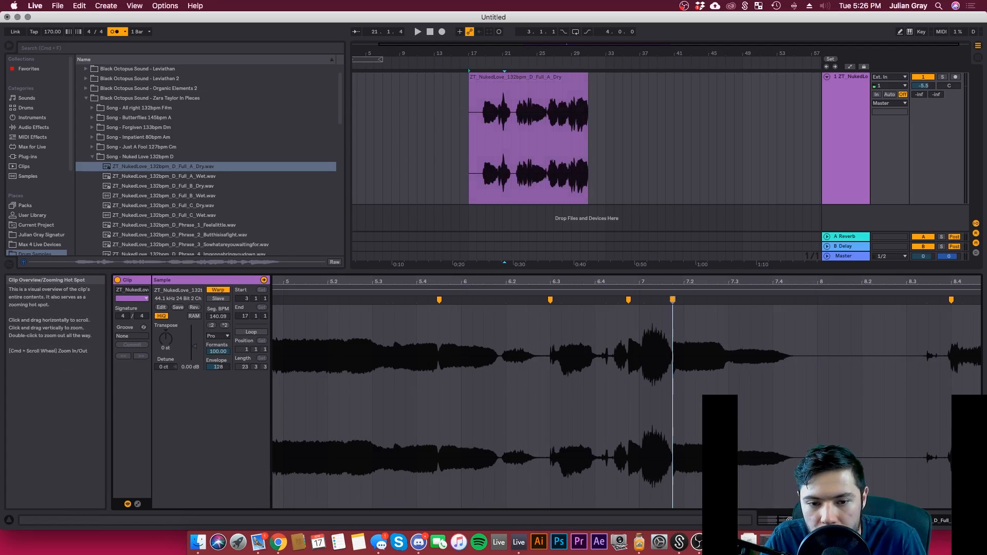
Step: Add warp markers at 9.1.4, 10.1.4 and 9.4.3 in the vocal's second phrase
{"action": "left_click_drag", "start_coordinate": [774, 521], "coordinate": [778, 520]}
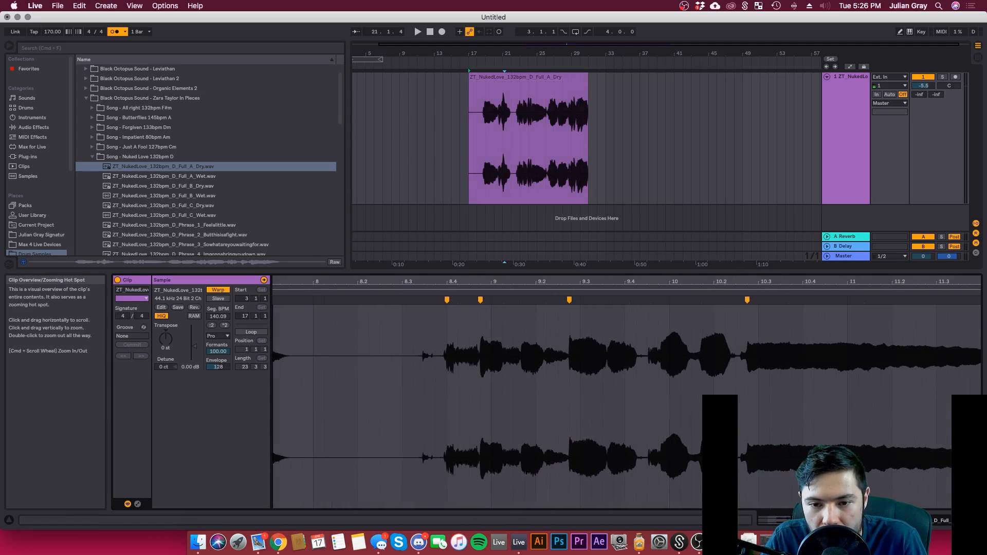
{"action": "double_click", "coordinate": [525, 300]}
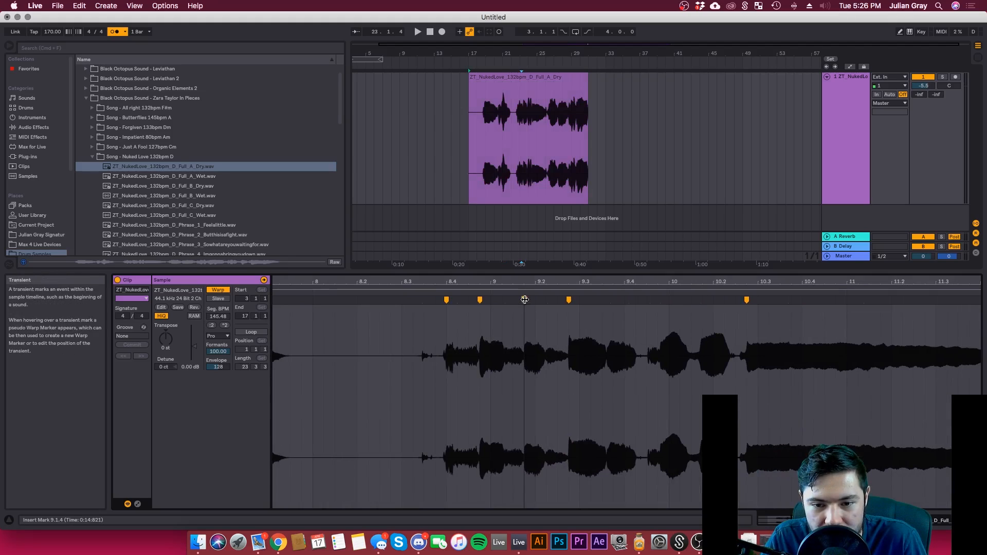
{"action": "double_click", "coordinate": [703, 299]}
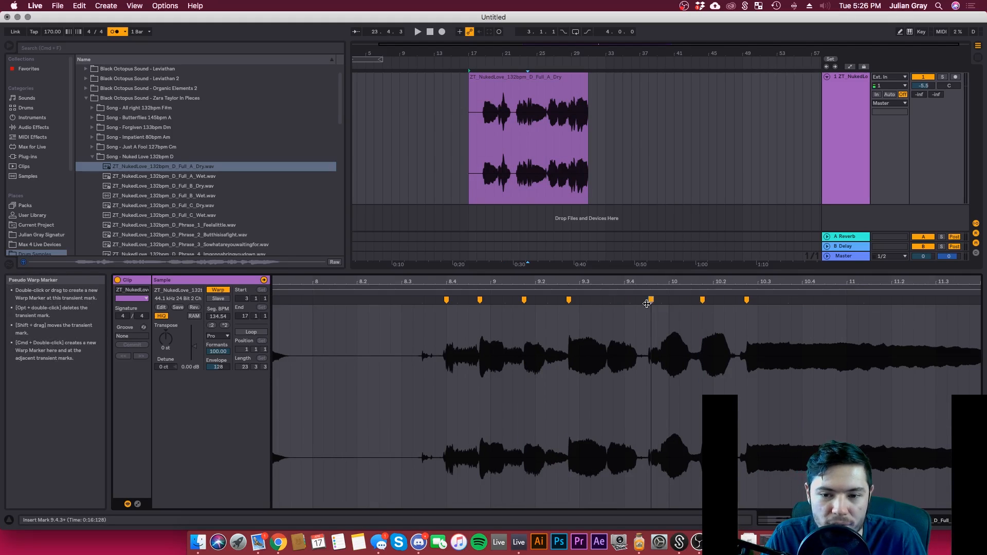
{"action": "double_click", "coordinate": [646, 300]}
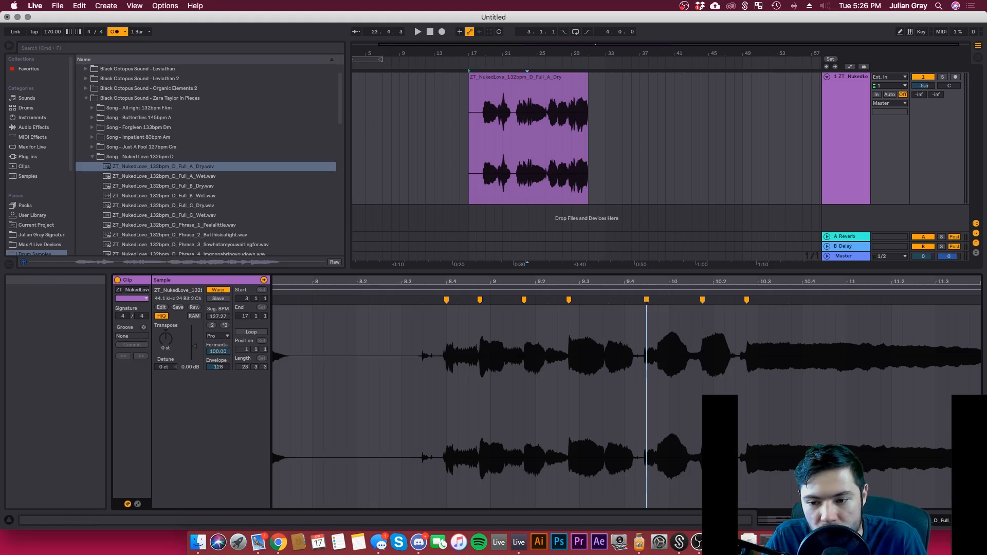
{"action": "left_click_drag", "start_coordinate": [646, 282], "coordinate": [599, 280]}
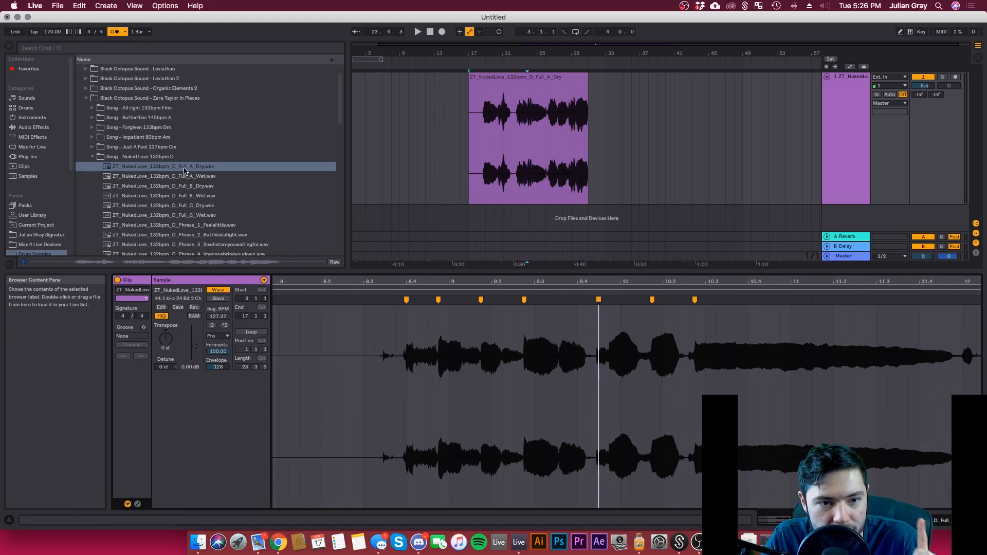
Step: Set the project tempo to 200 BPM and play the vocal from just before the second phrase
{"action": "left_click", "coordinate": [534, 113]}
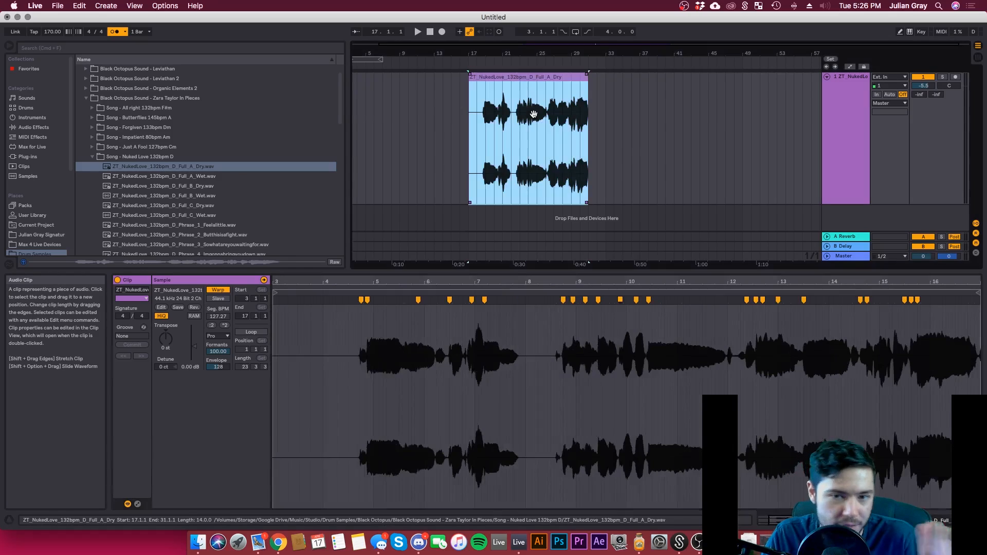
{"action": "left_click_drag", "start_coordinate": [626, 329], "coordinate": [559, 320]}
{"action": "left_click", "coordinate": [602, 325]}
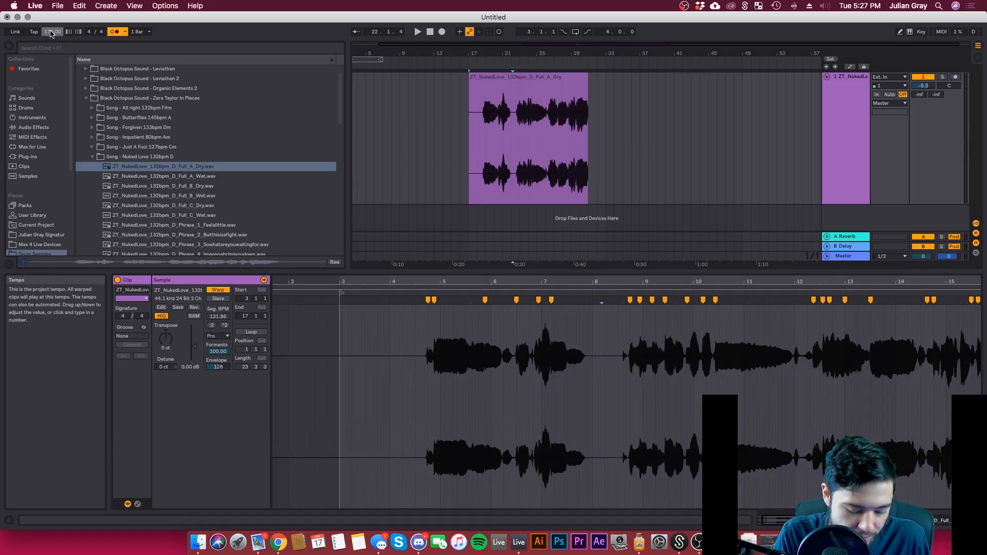
{"action": "type", "text": "200"}
{"action": "key", "text": "Return"}
{"action": "key", "text": "space"}
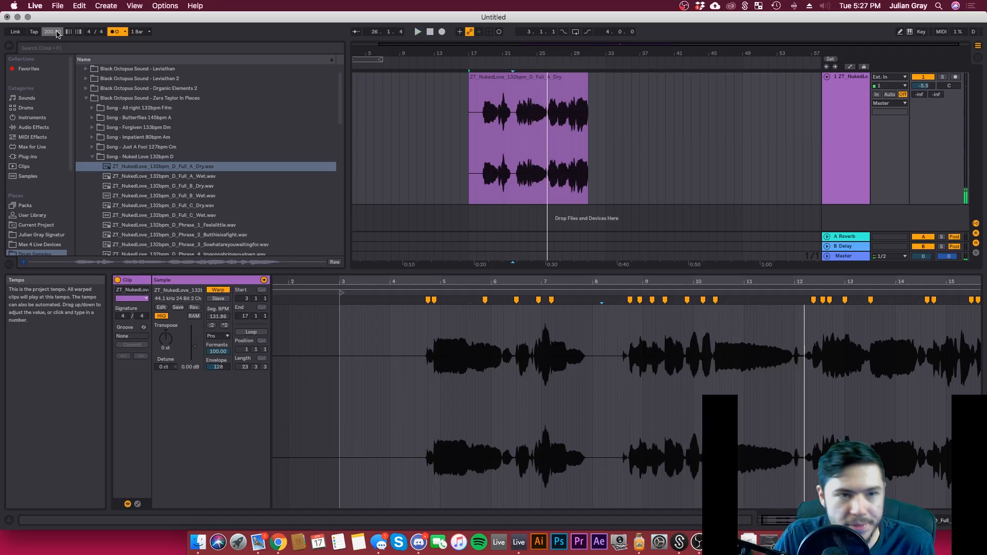
Step: Set the project tempo to 100 BPM
{"action": "type", "text": "00"}
{"action": "key", "text": "Return"}
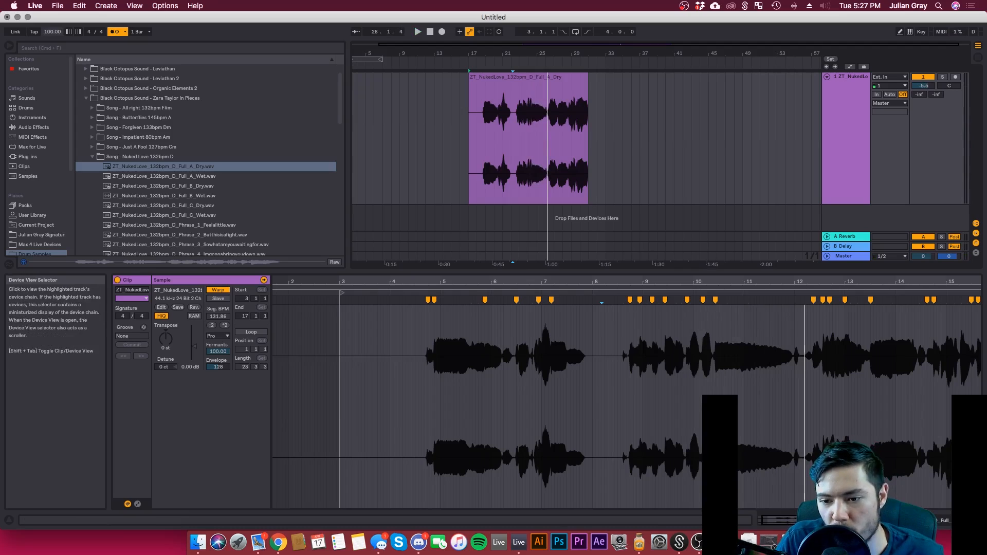
{"action": "scroll", "coordinate": [762, 452], "scroll_direction": "down", "scroll_amount": 5}
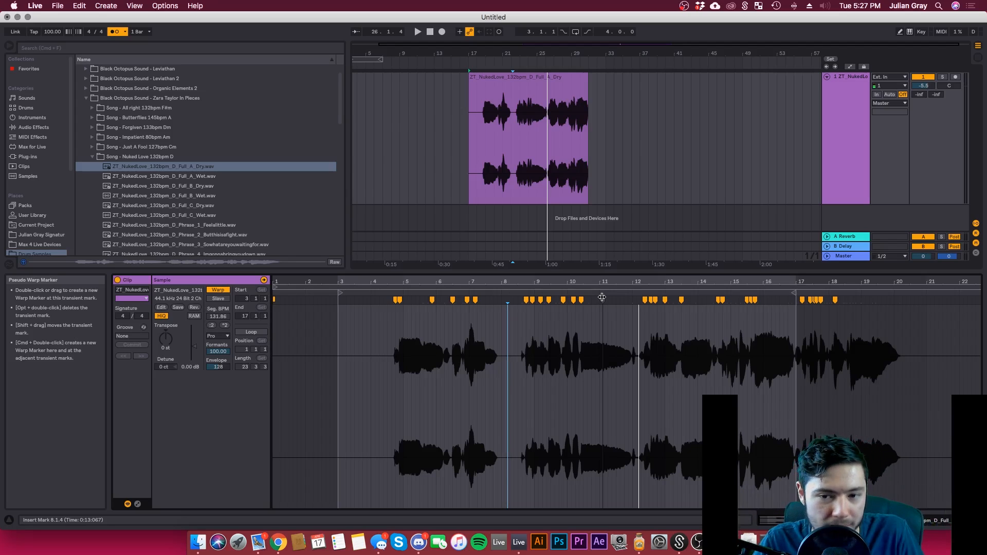
{"action": "left_click", "coordinate": [594, 333]}
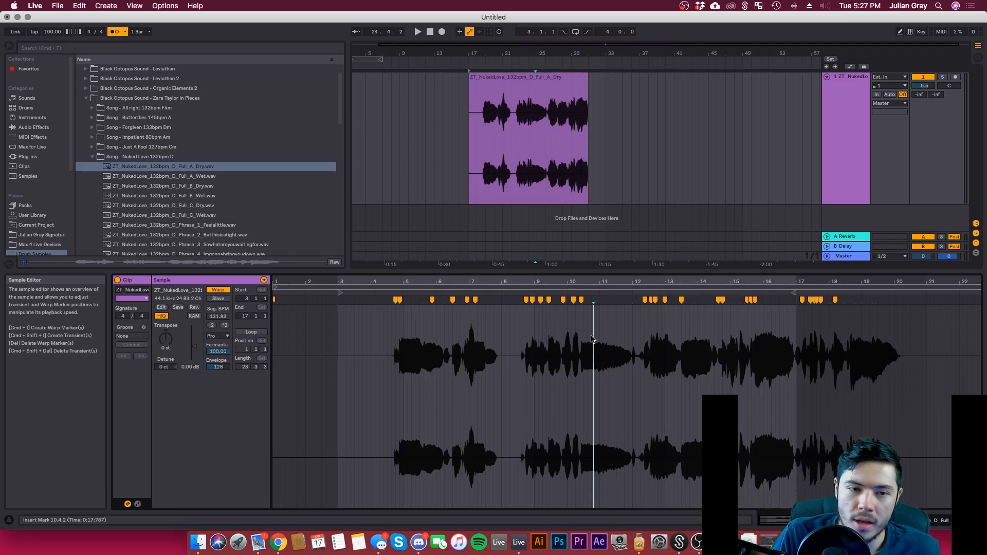
{"action": "left_click", "coordinate": [468, 175]}
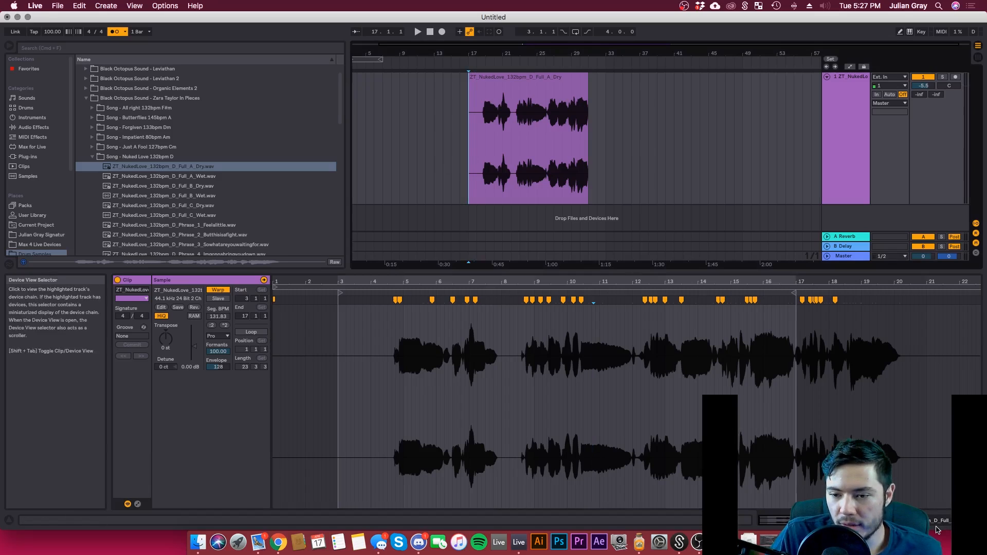
Step: Look through the vocal clip's available warp modes and choose Complex Pro
{"action": "left_click", "coordinate": [218, 337]}
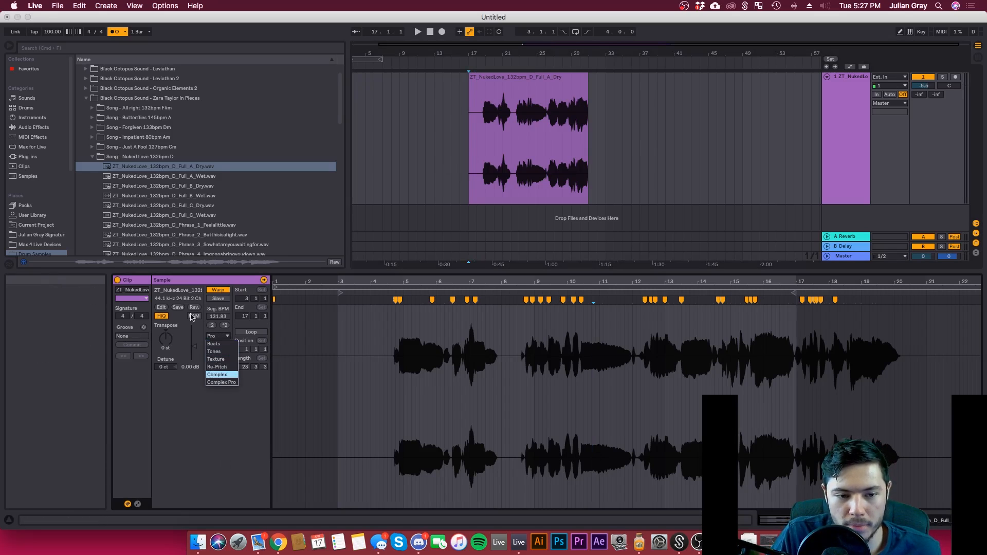
{"action": "left_click", "coordinate": [208, 416]}
{"action": "left_click", "coordinate": [209, 331]}
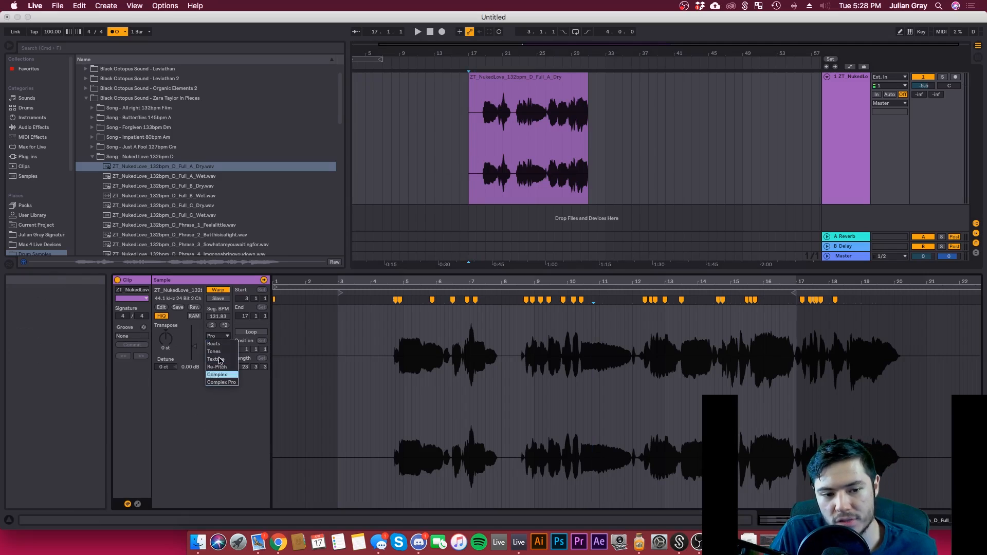
{"action": "left_click", "coordinate": [209, 455]}
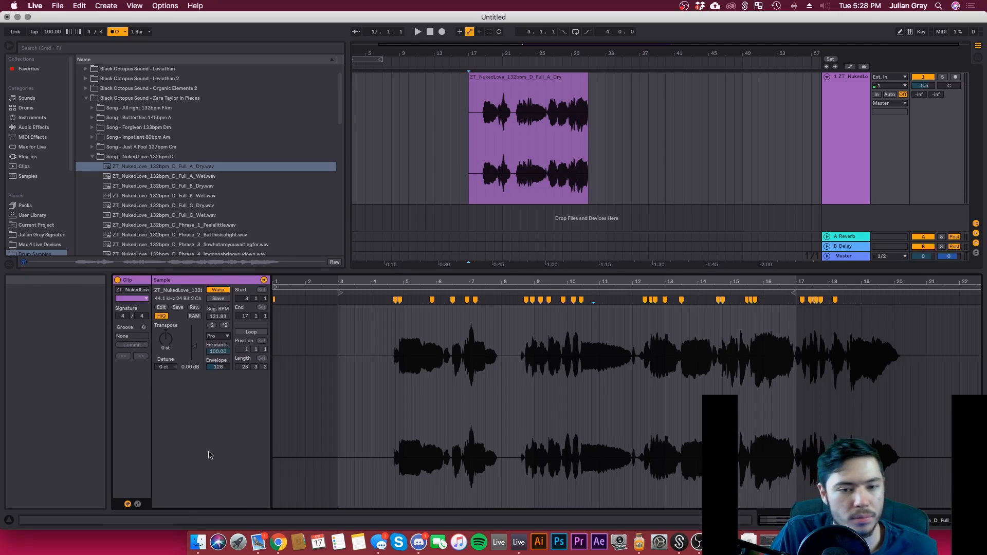
{"action": "left_click", "coordinate": [340, 342]}
{"action": "left_click", "coordinate": [339, 348]}
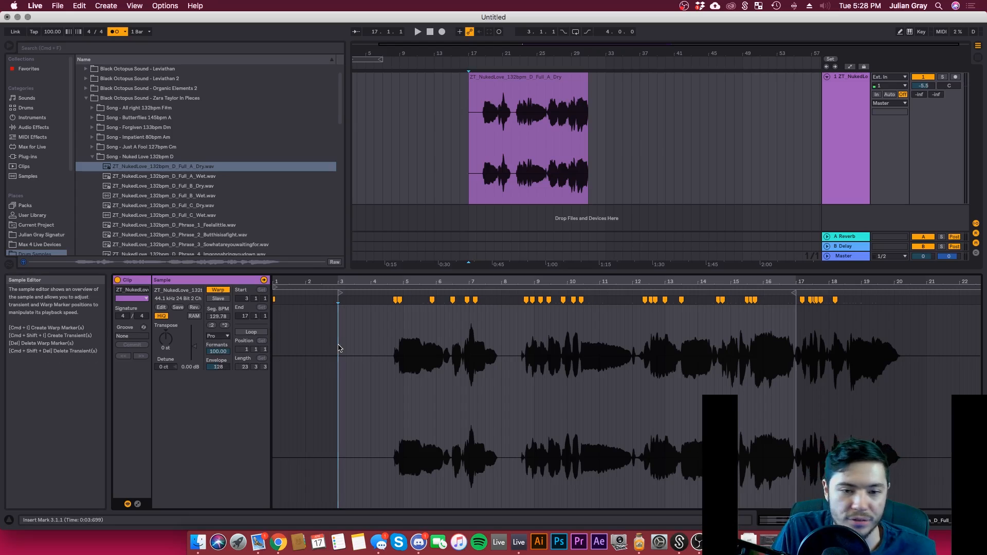
{"action": "left_click", "coordinate": [218, 337]}
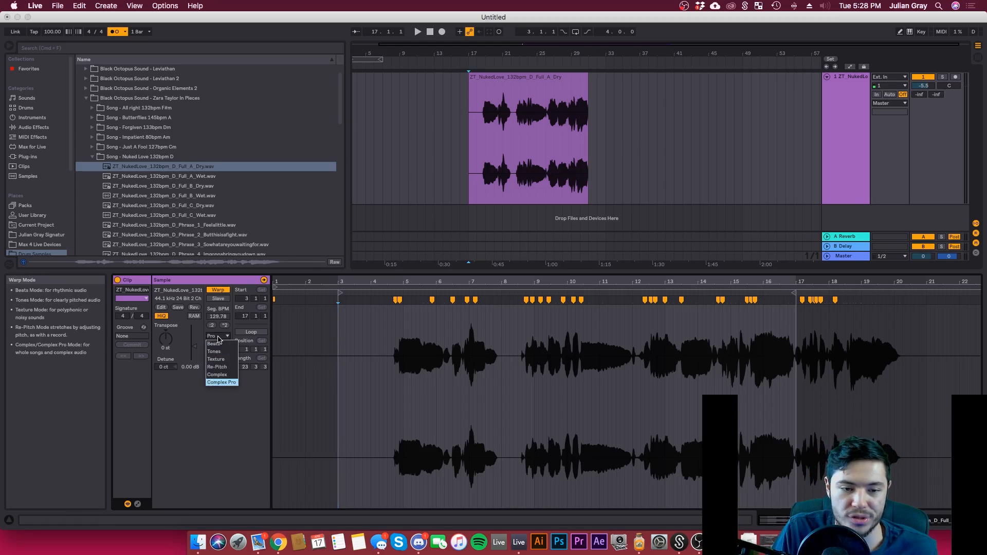
{"action": "left_click", "coordinate": [224, 382]}
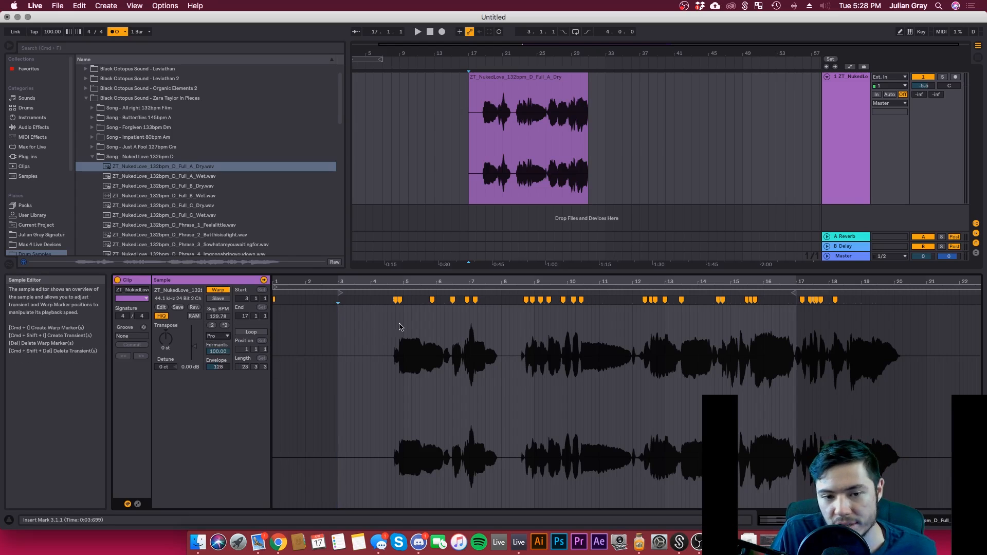
Step: Try compressing the tail of the vocal's first phrase to about 7.2.3 with a warp marker, and remove that marker
{"action": "left_click", "coordinate": [396, 332]}
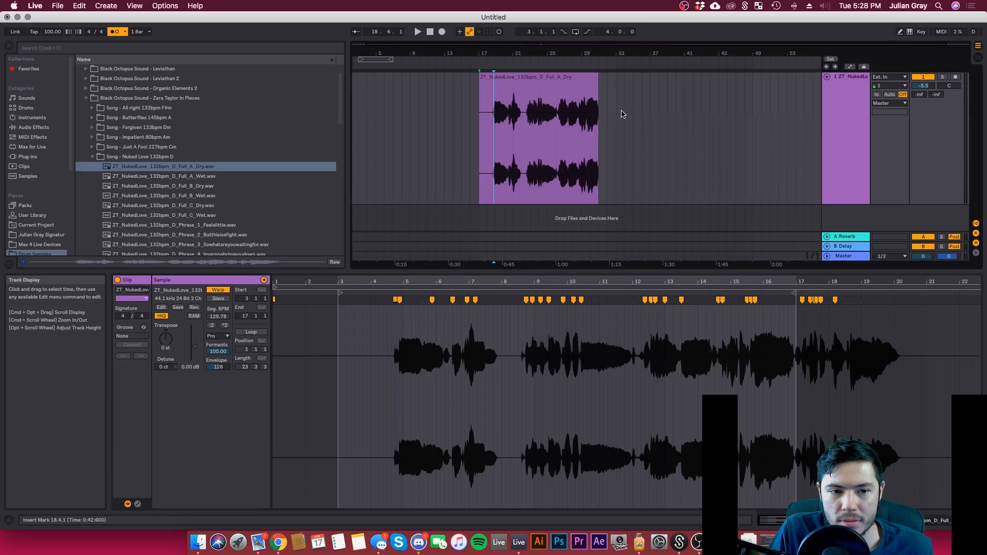
{"action": "left_click_drag", "start_coordinate": [496, 300], "coordinate": [484, 300]}
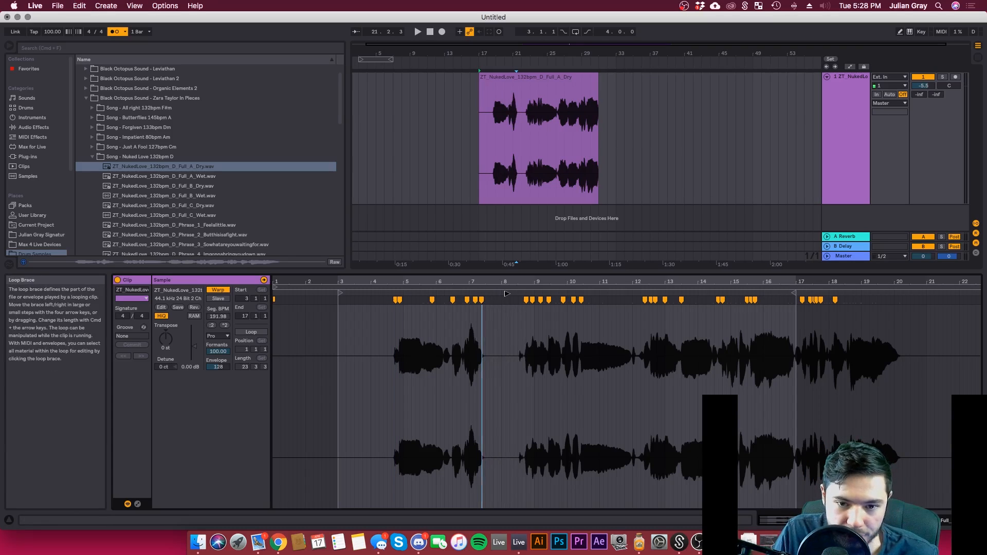
{"action": "double_click", "coordinate": [482, 300]}
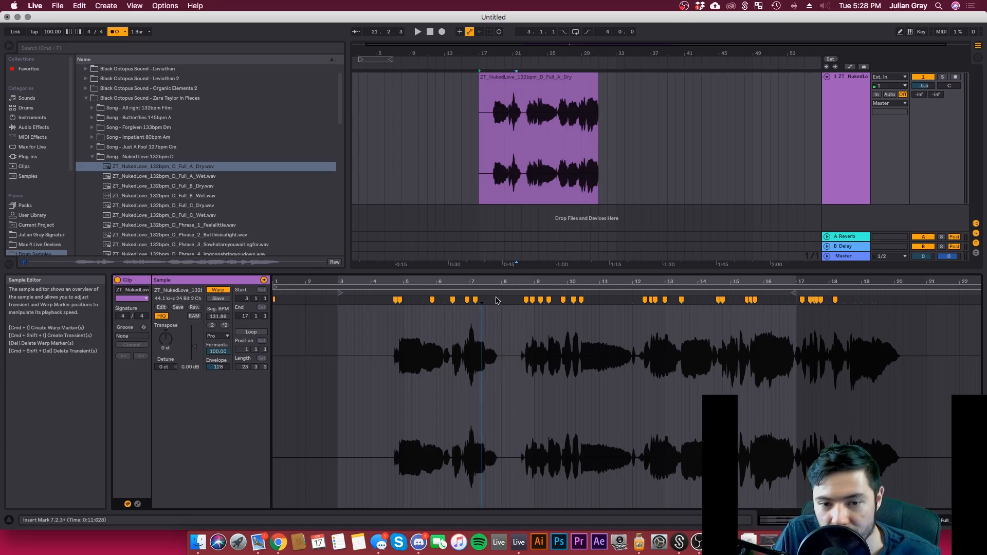
Step: Try stretching the tail of the vocal's first phrase to about 8.3.4 with a warp marker, and undo it after listening
{"action": "left_click", "coordinate": [497, 299]}
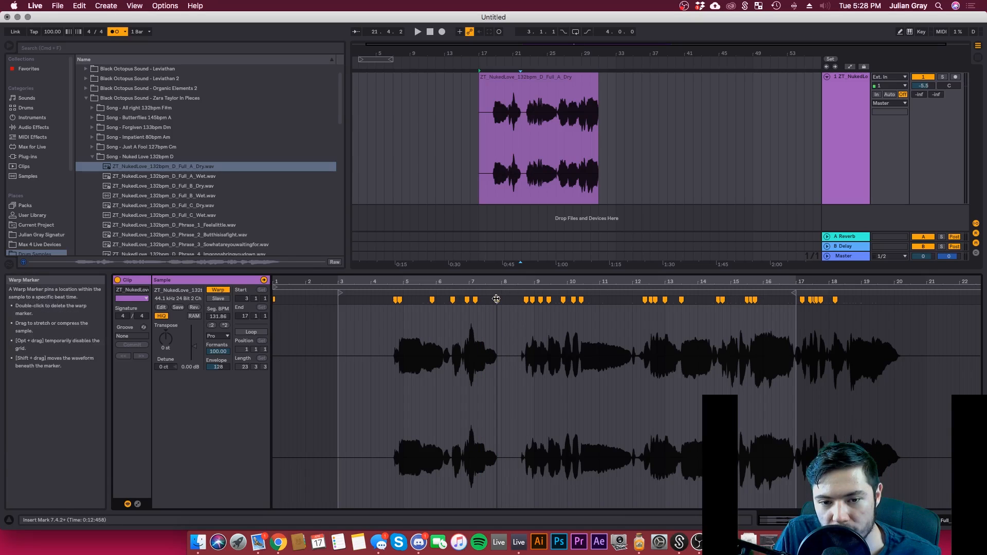
{"action": "mouse_move", "coordinate": [497, 300]}
{"action": "left_mouse_down"}
{"action": "mouse_move", "coordinate": [514, 304]}
{"action": "mouse_move", "coordinate": [473, 311]}
{"action": "mouse_move", "coordinate": [530, 310]}
{"action": "left_mouse_up"}
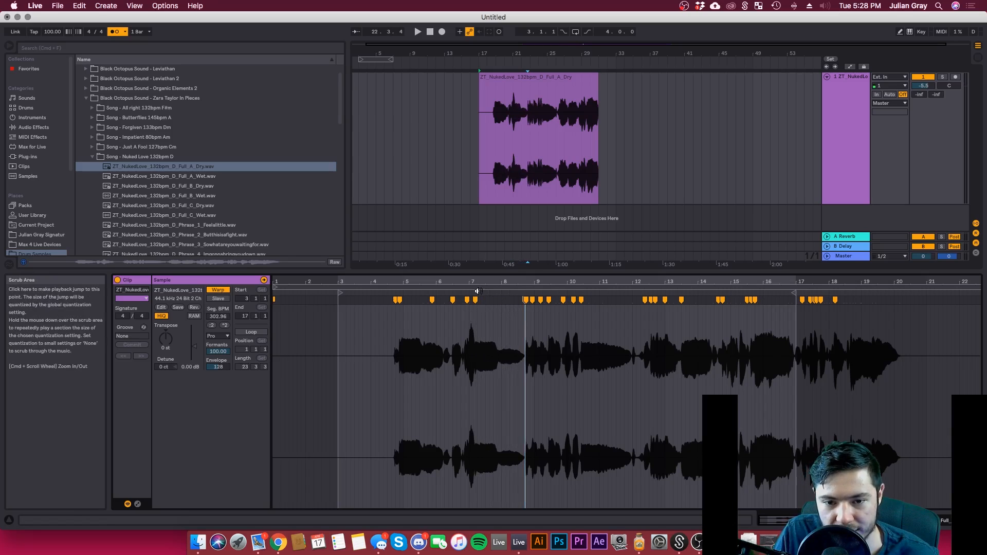
{"action": "key", "text": "space"}
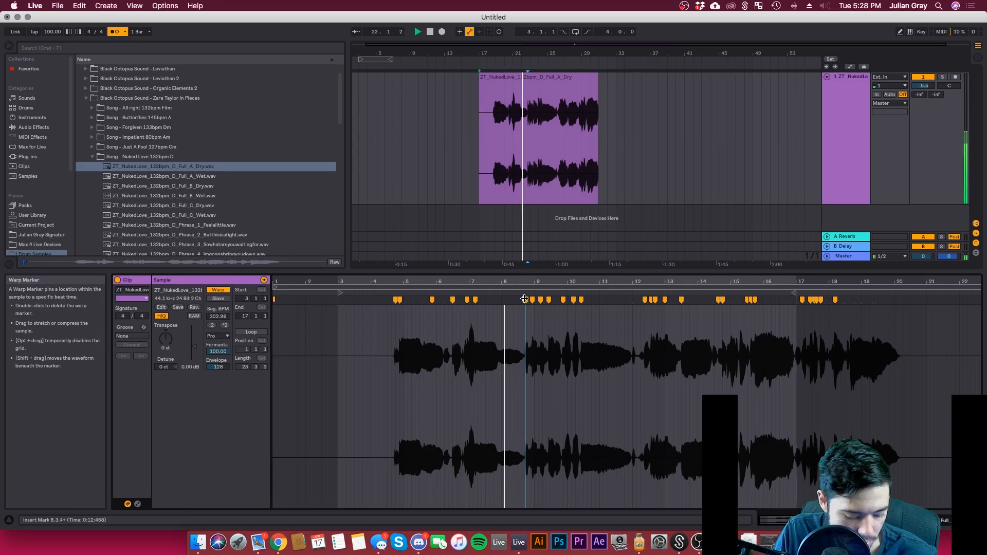
{"action": "key", "text": "super+z"}
{"action": "key", "text": "space"}
{"action": "left_click", "coordinate": [495, 328]}
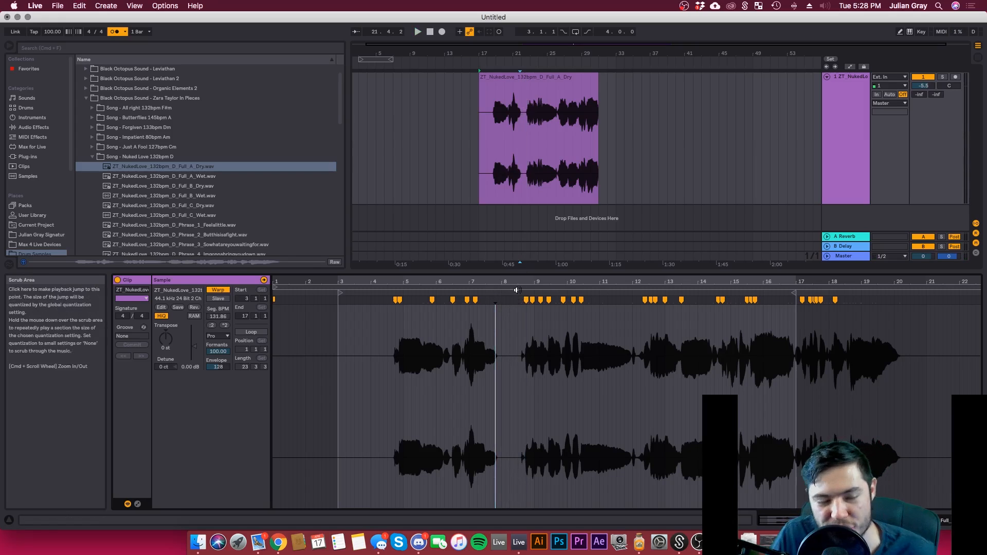
{"action": "left_click", "coordinate": [504, 339]}
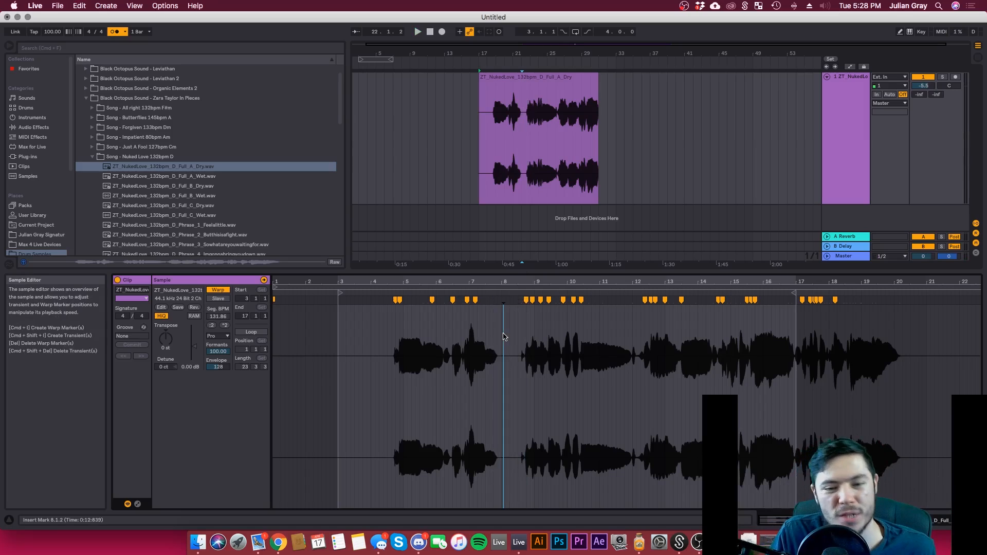
{"action": "left_click", "coordinate": [538, 155]}
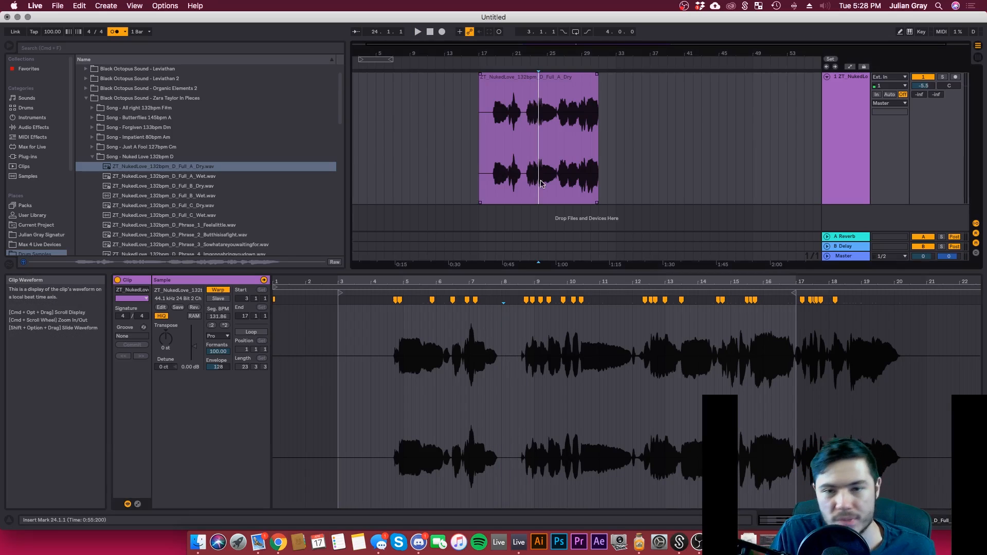
{"action": "left_click", "coordinate": [599, 155]}
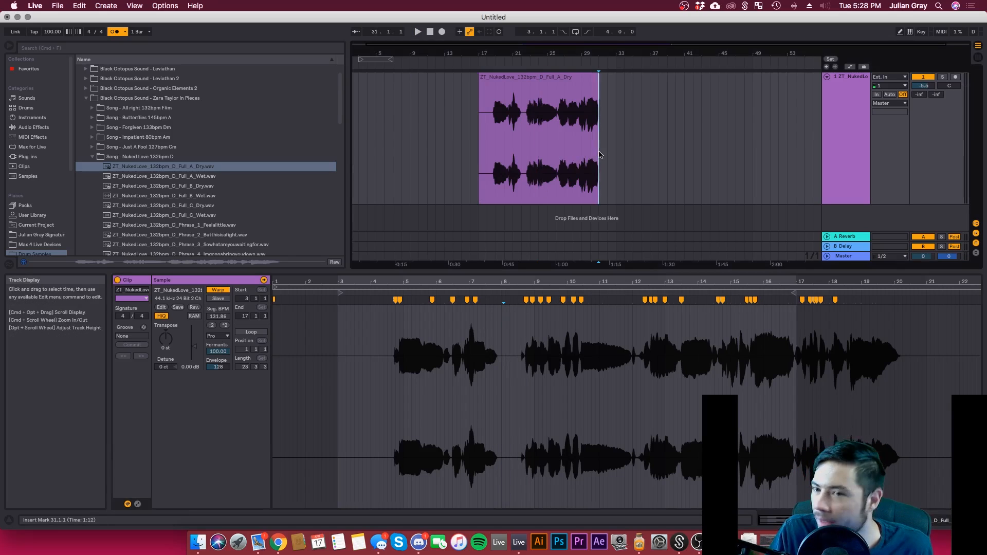